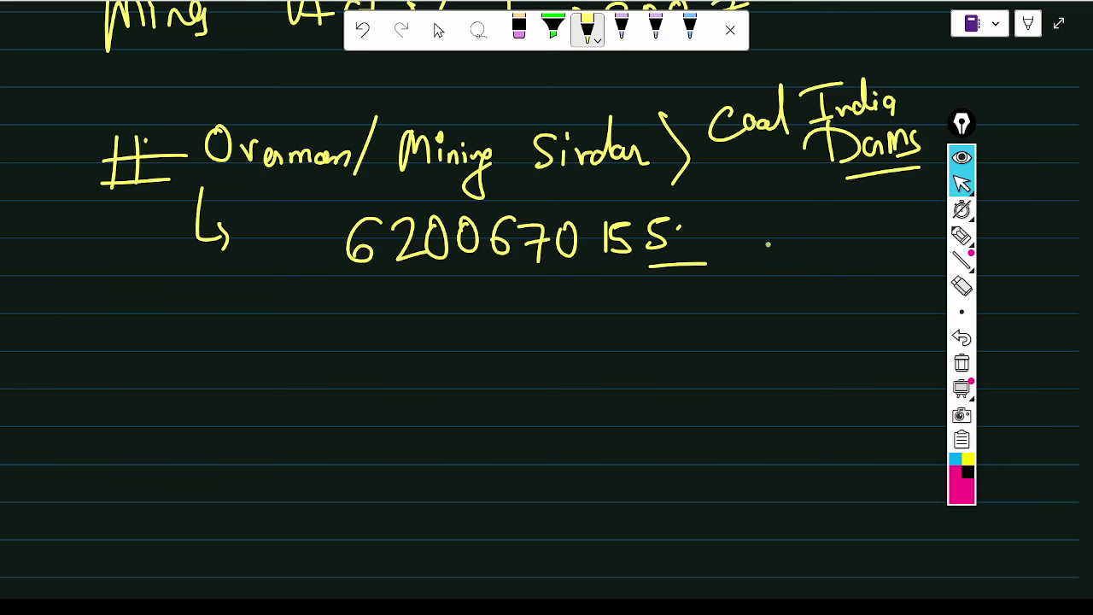
- Draw an arrow down from the Overman heading and write SMC beneath it
mouse_move(155, 187)
left_mouse_down()
mouse_move(130, 275)
mouse_move(150, 266)
left_mouse_up()
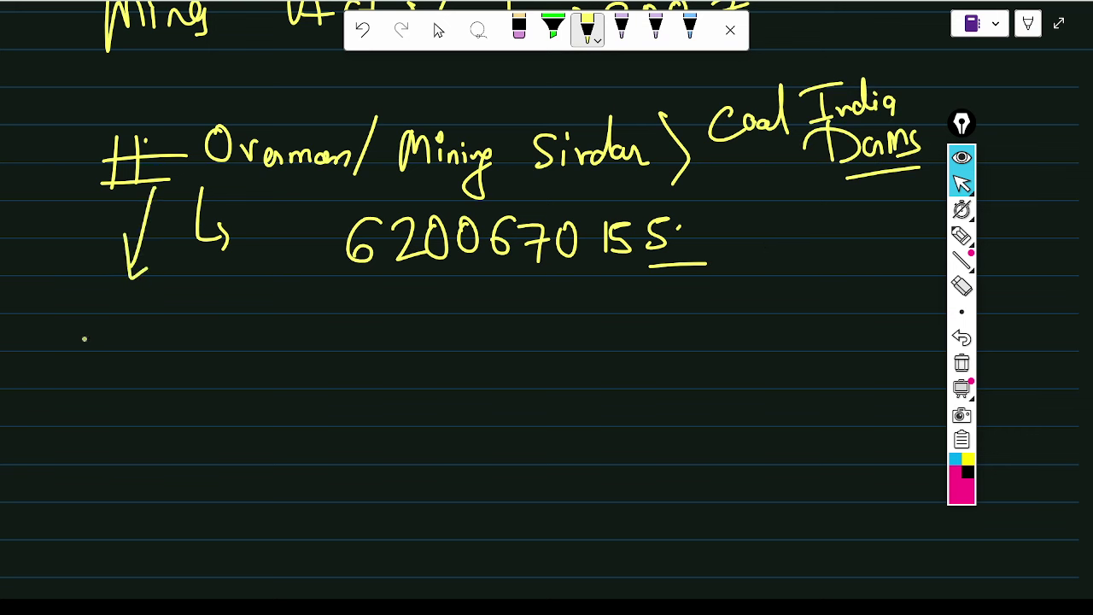
mouse_move(85, 324)
left_mouse_down()
mouse_move(72, 355)
mouse_move(119, 322)
mouse_move(129, 340)
left_mouse_up()
left_click_drag(144, 324, 136, 340)
left_click_drag(53, 388, 169, 348)
left_click_drag(124, 367, 104, 439)
- Write Dams and circle it, then underline the ten-digit number
mouse_move(159, 409)
left_mouse_down()
mouse_move(160, 433)
mouse_move(192, 403)
mouse_move(198, 411)
left_mouse_up()
left_click_drag(218, 369, 111, 452)
left_click_drag(183, 365, 105, 454)
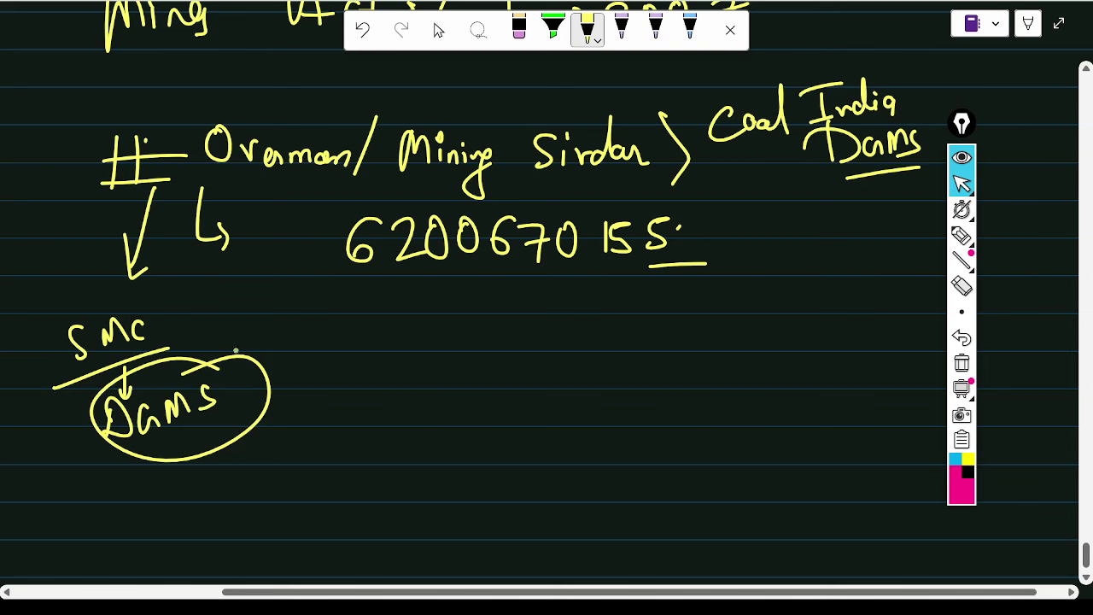
left_click_drag(456, 299, 774, 290)
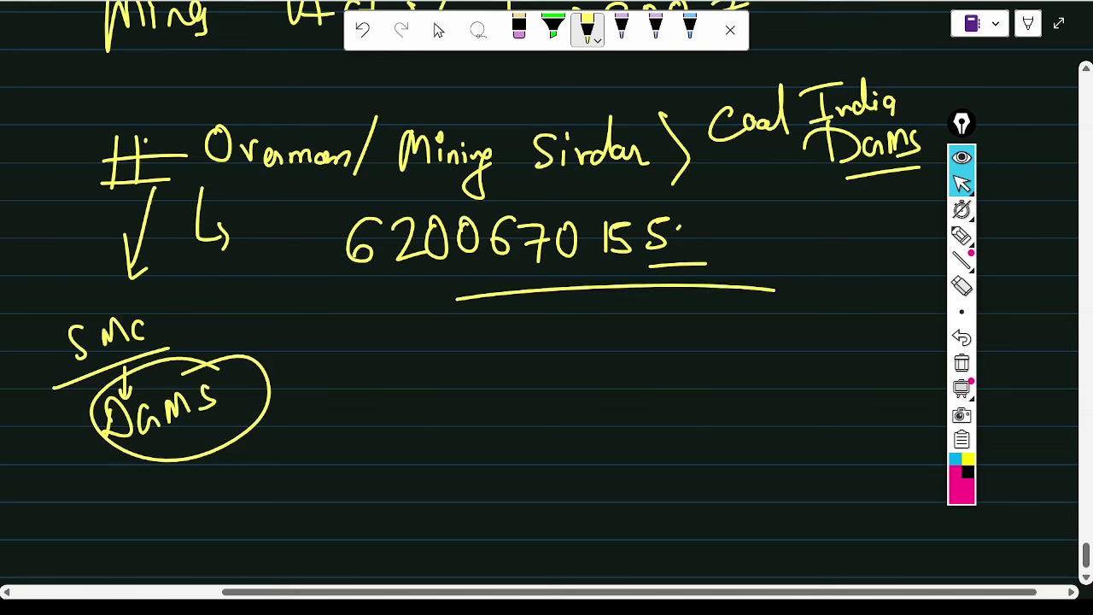
- Leave OneNote's full-page view and switch to Chrome's empty new tab
left_click(1010, 4)
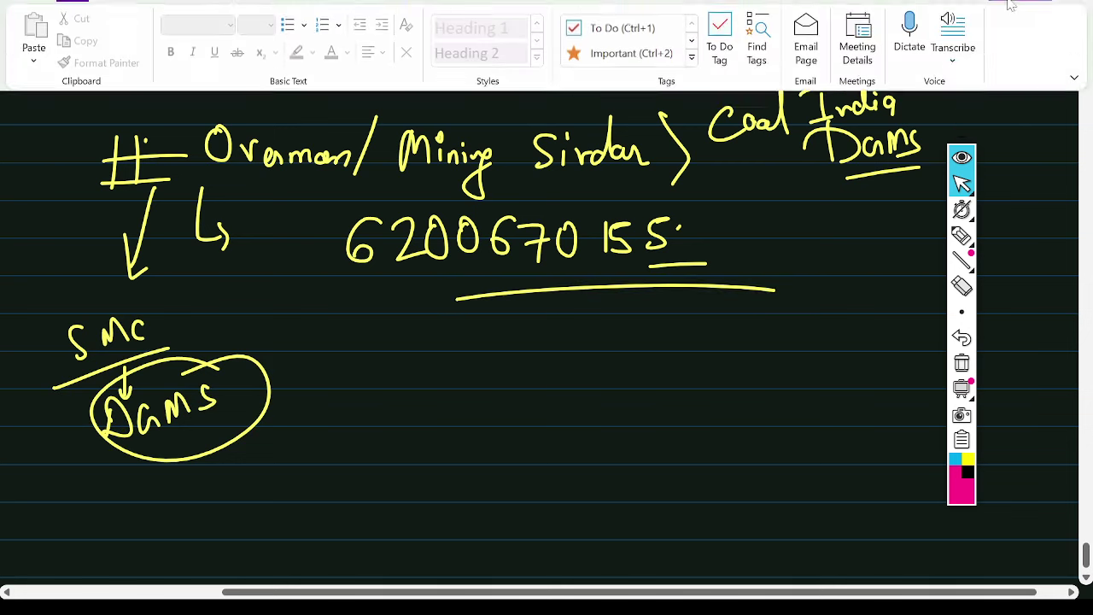
left_click(1010, 4)
key("alt+Tab")
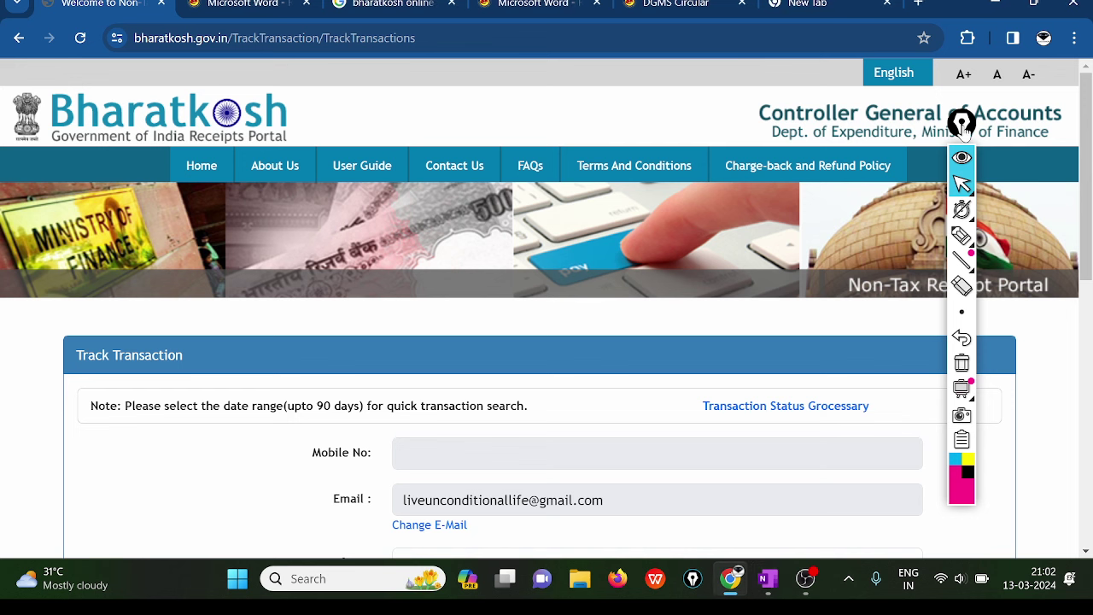
mouse_move(961, 125)
left_mouse_down()
mouse_move(1049, 144)
mouse_move(1081, 130)
left_mouse_up()
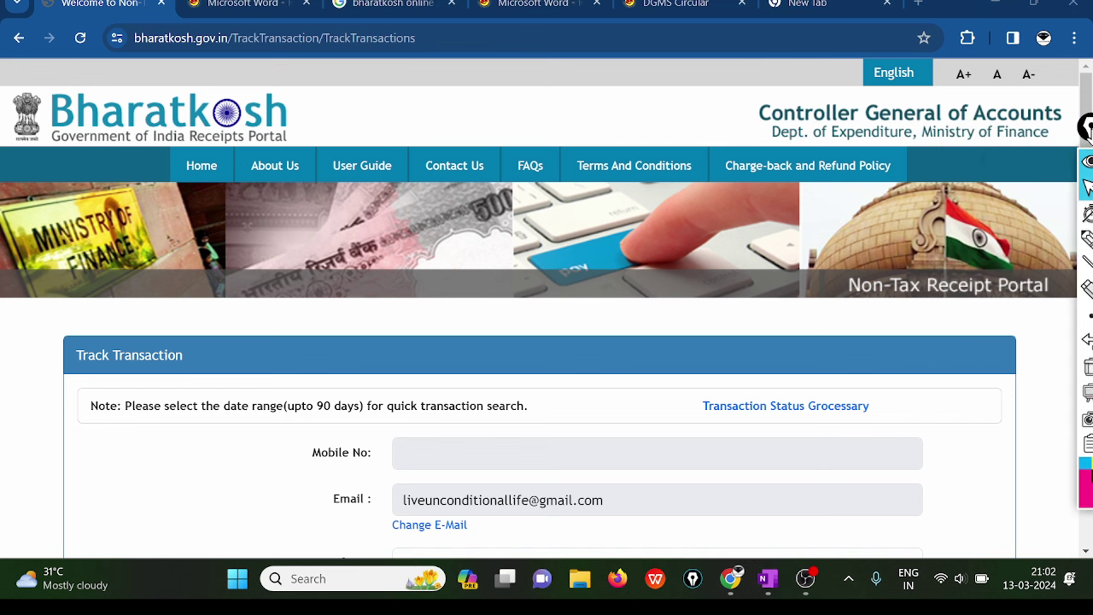
left_click(822, 5)
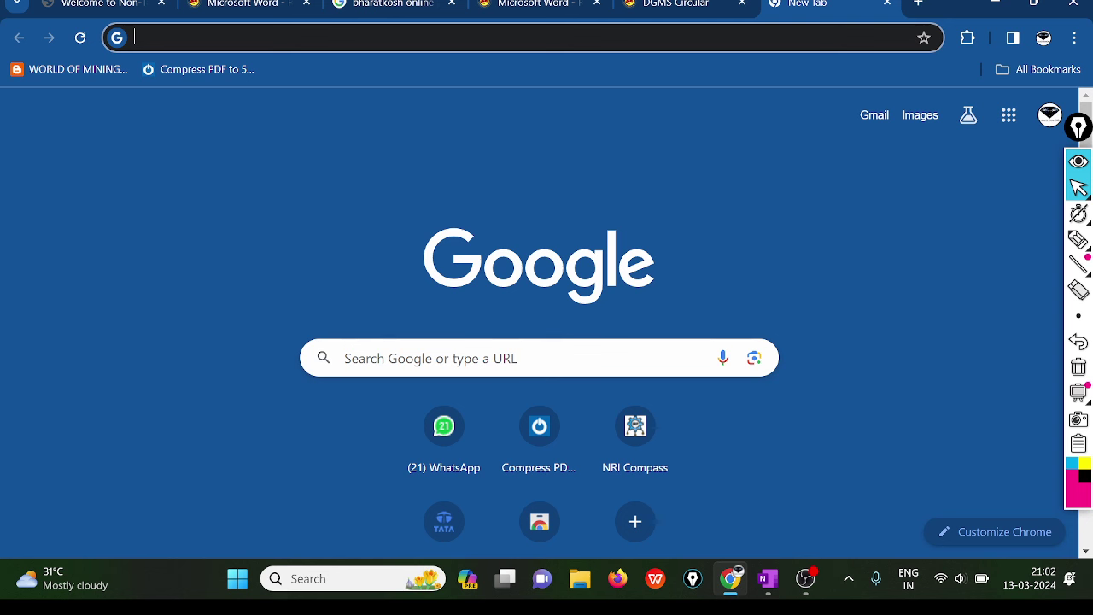
- Search Google for 'bharatkosh' and scroll through the results
left_click(538, 358)
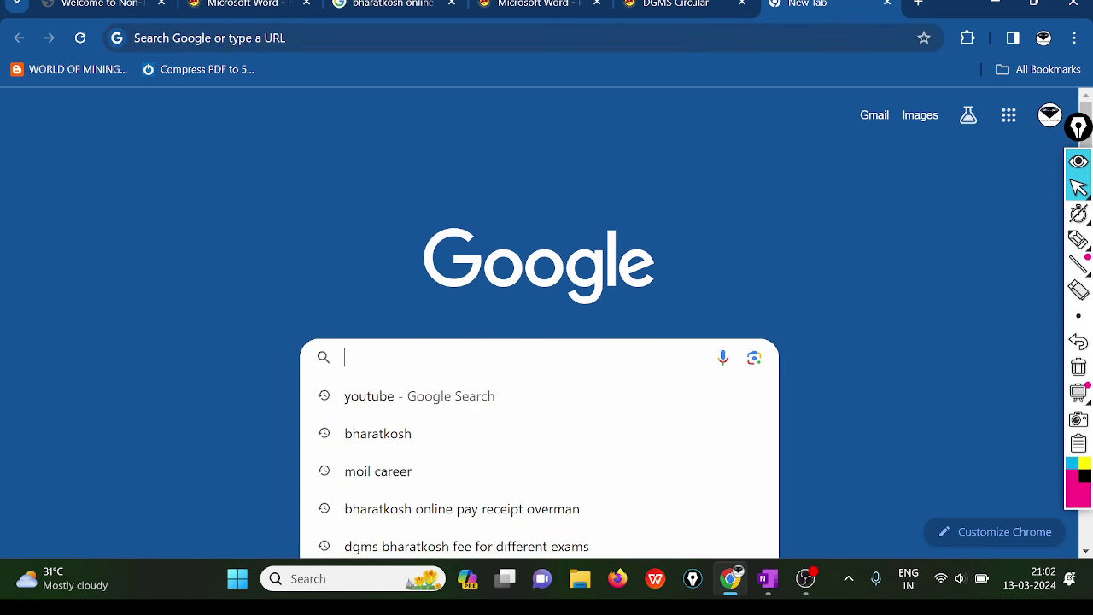
type("bhara")
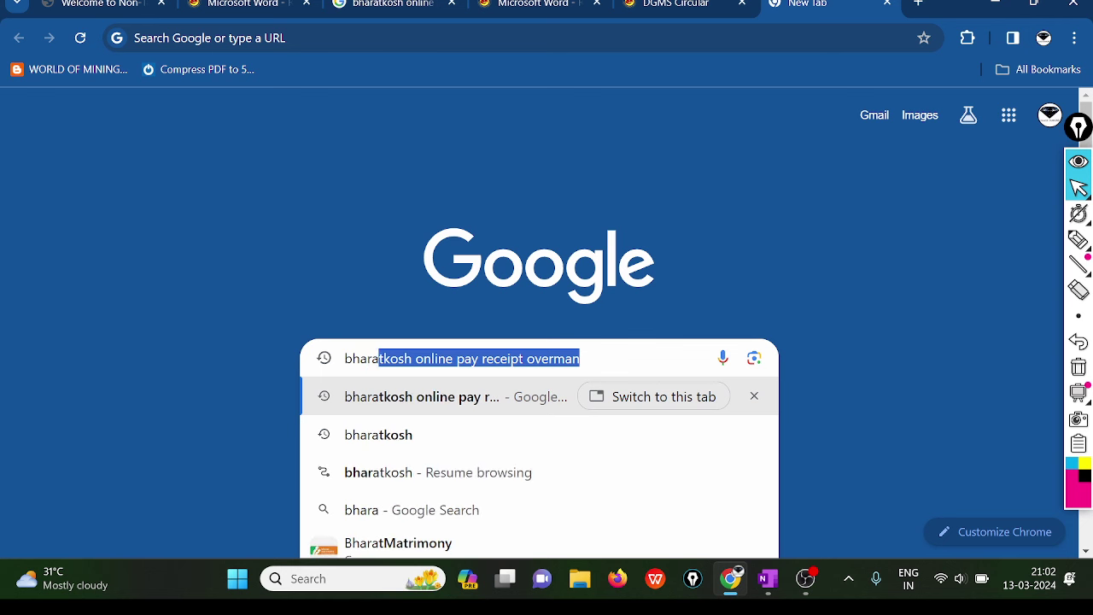
type("tkod")
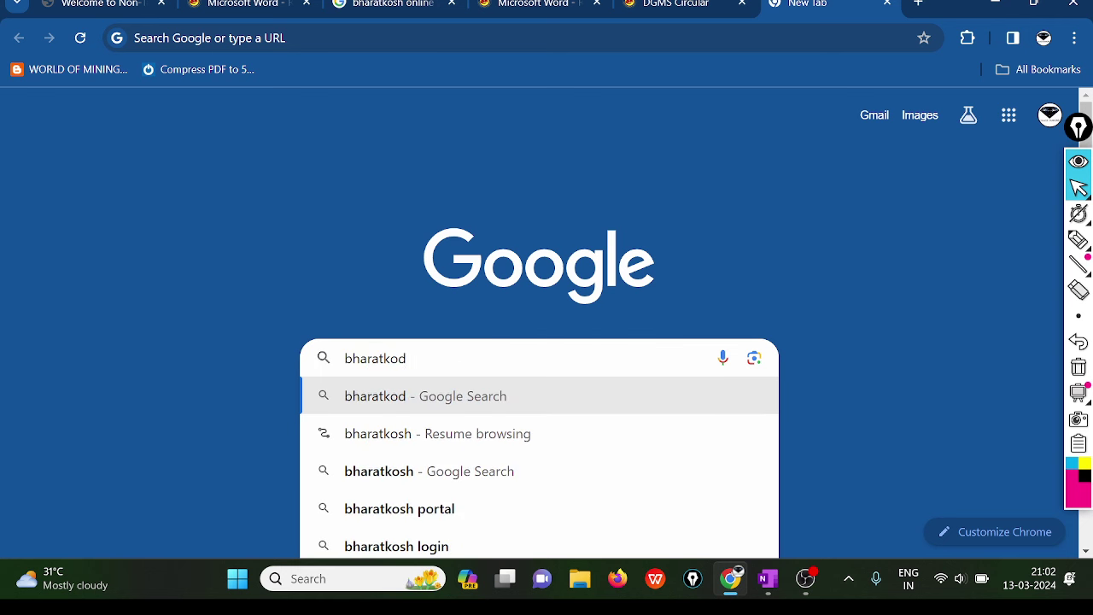
key("BackSpace")
type("sh")
key("Return")
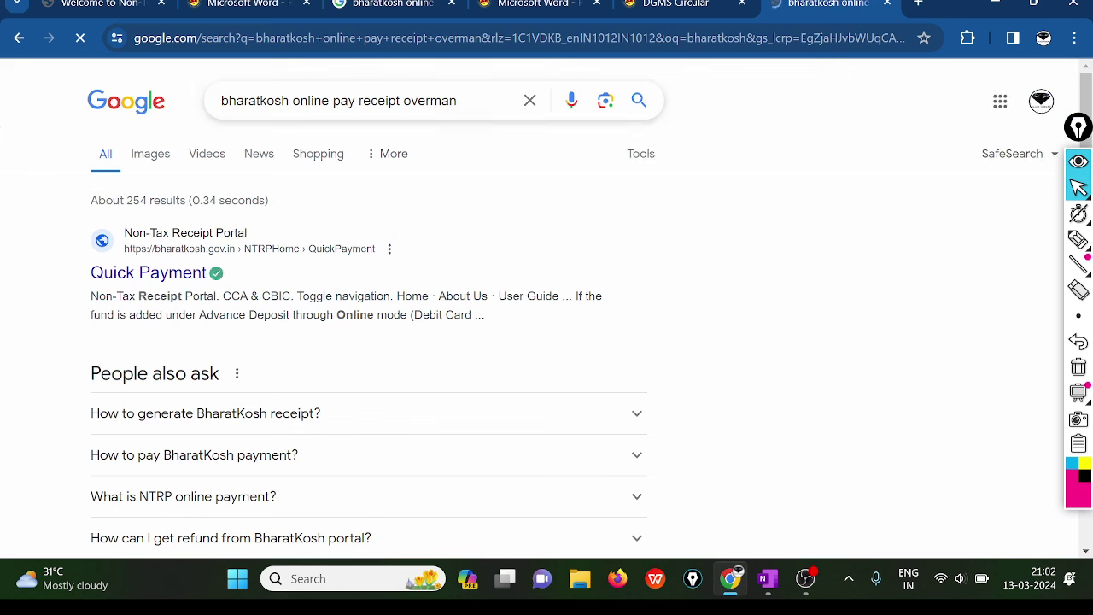
key("BackSpace")
key("BackSpace")
key("BackSpace")
key("BackSpace")
key("BackSpace")
key("BackSpace")
key("BackSpace")
key("BackSpace")
key("BackSpace")
key("BackSpace")
key("BackSpace")
key("BackSpace")
key("BackSpace")
key("BackSpace")
key("BackSpace")
key("BackSpace")
key("BackSpace")
key("BackSpace")
key("BackSpace")
key("BackSpace")
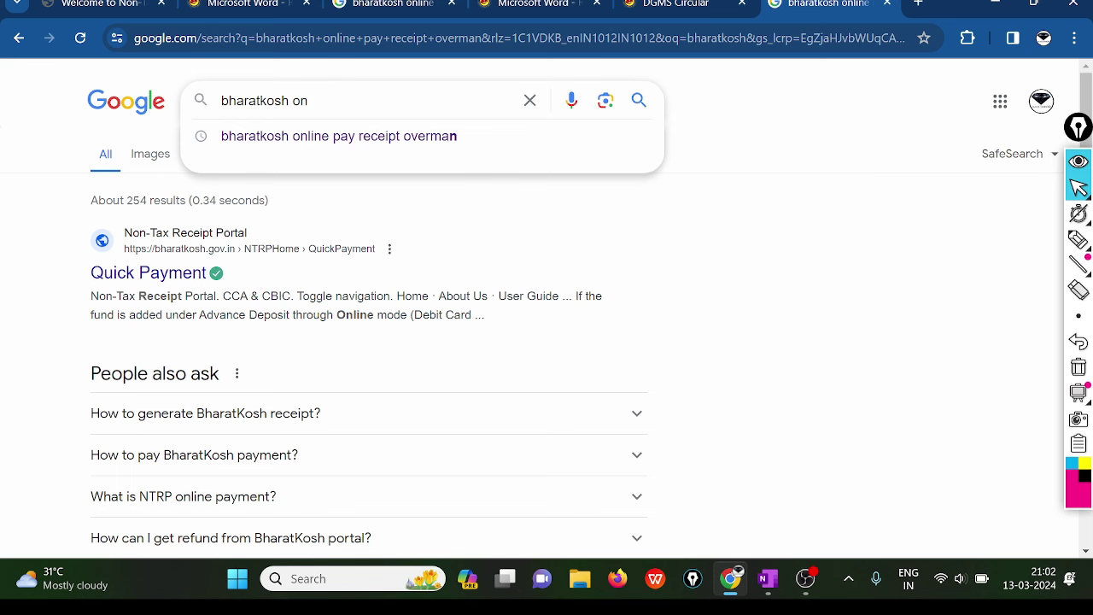
key("Return")
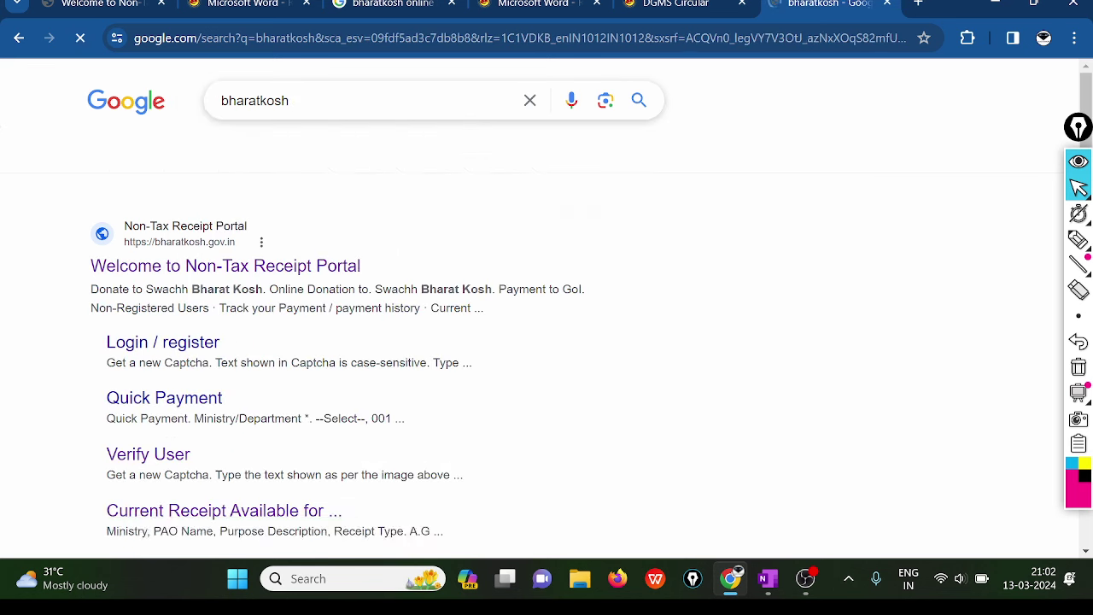
scroll(139, 175, "down", 1)
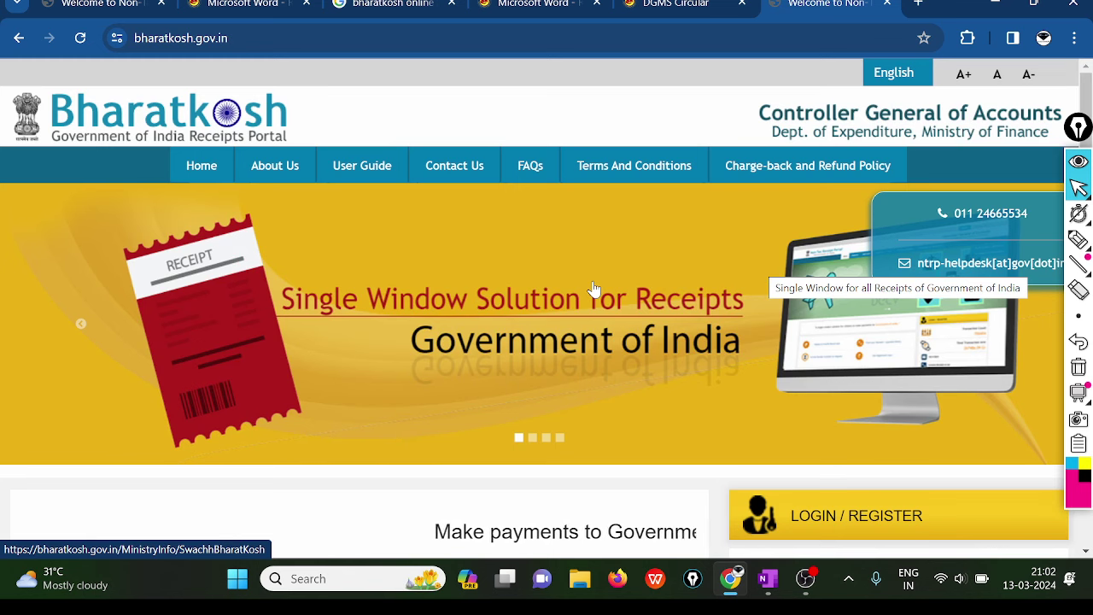
- Circle Non-Registered Users under Payment to GoI with the highlighter
scroll(594, 289, "down", 3)
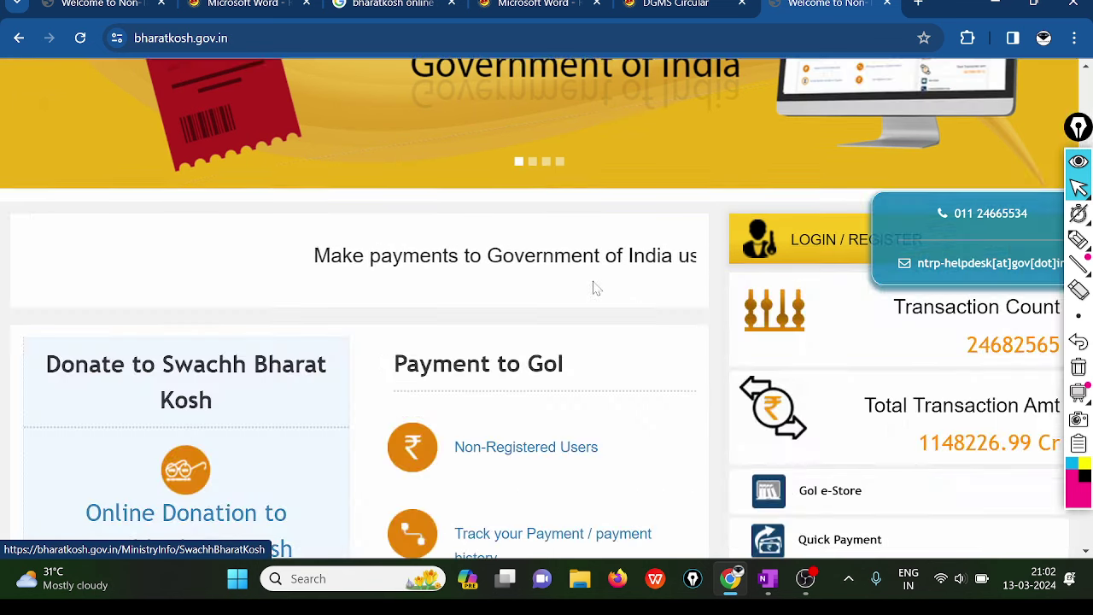
scroll(594, 289, "up", 3)
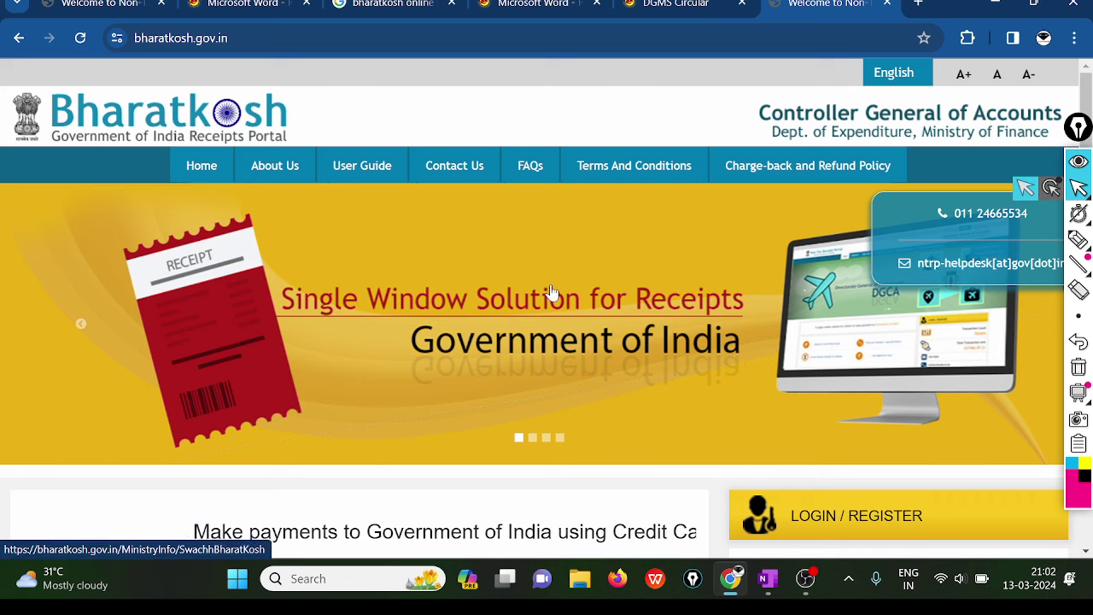
scroll(551, 293, "down", 2)
scroll(553, 292, "down", 3)
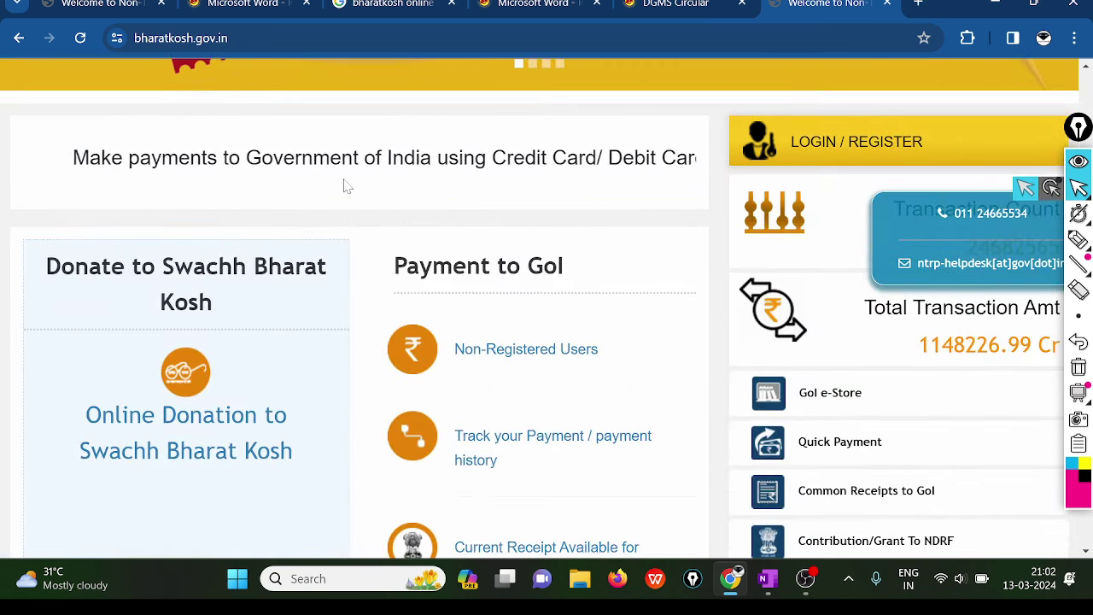
scroll(402, 218, "up", 5)
scroll(401, 217, "down", 5)
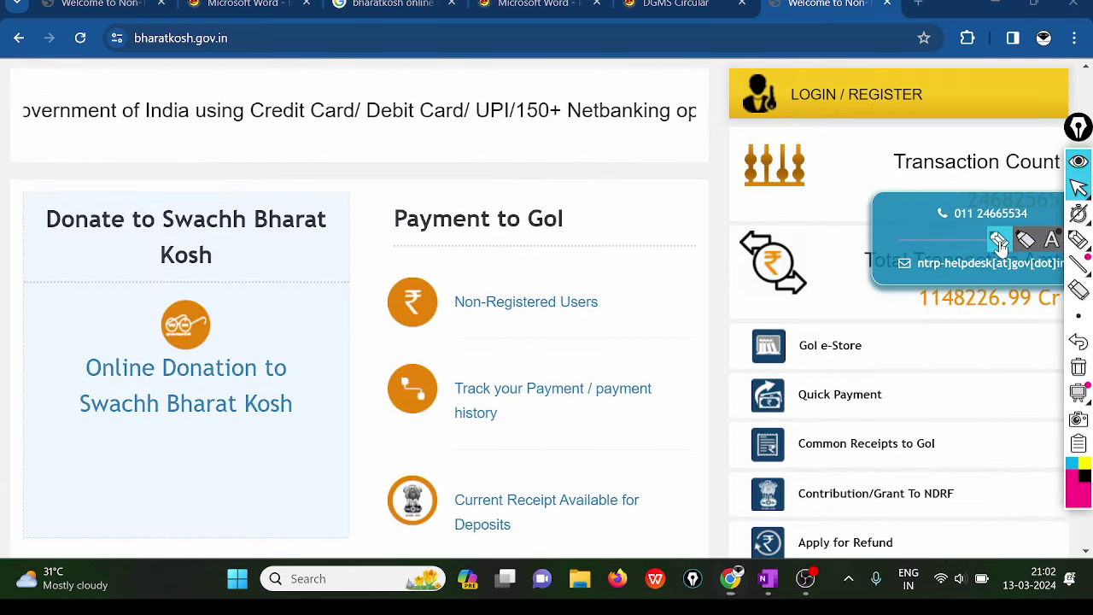
left_click(1078, 239)
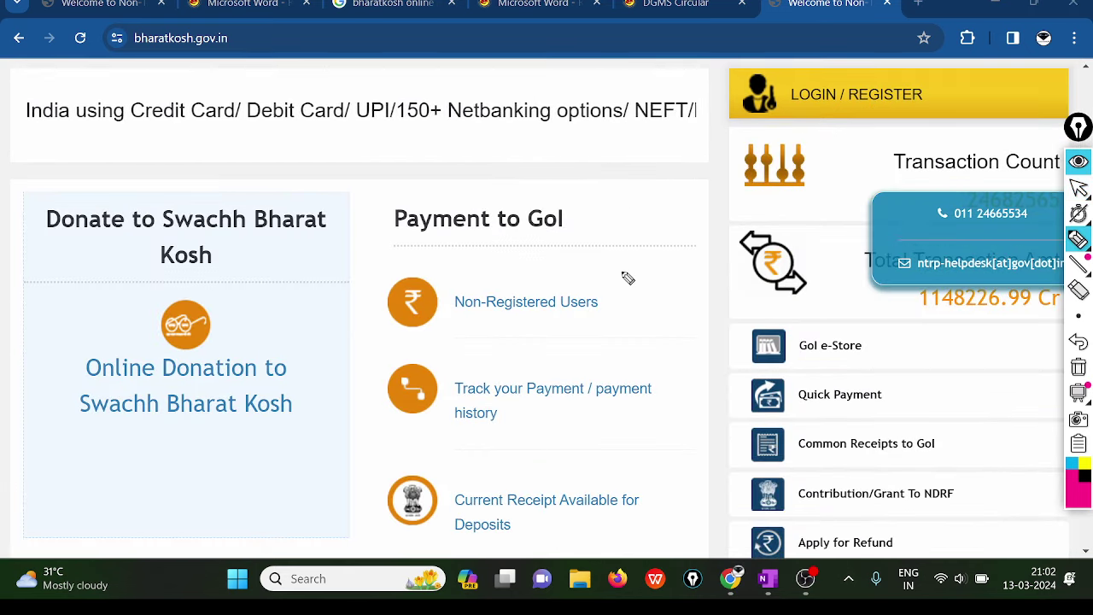
left_click_drag(551, 278, 457, 350)
left_click_drag(650, 303, 512, 259)
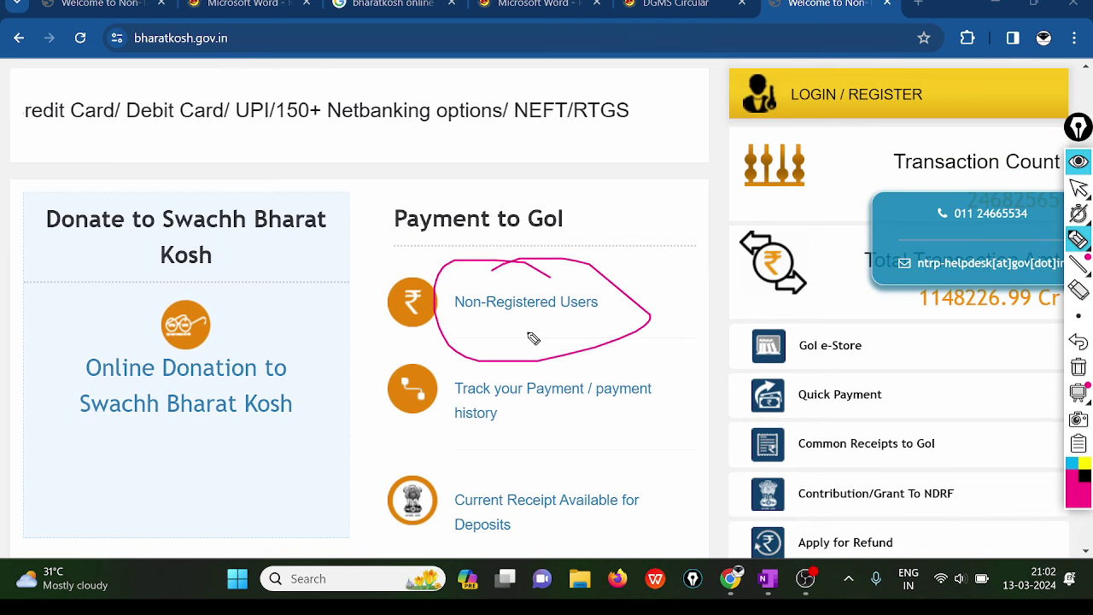
- Open the Non-Registered Users payment form and clear the highlighter marks
left_click(1080, 192)
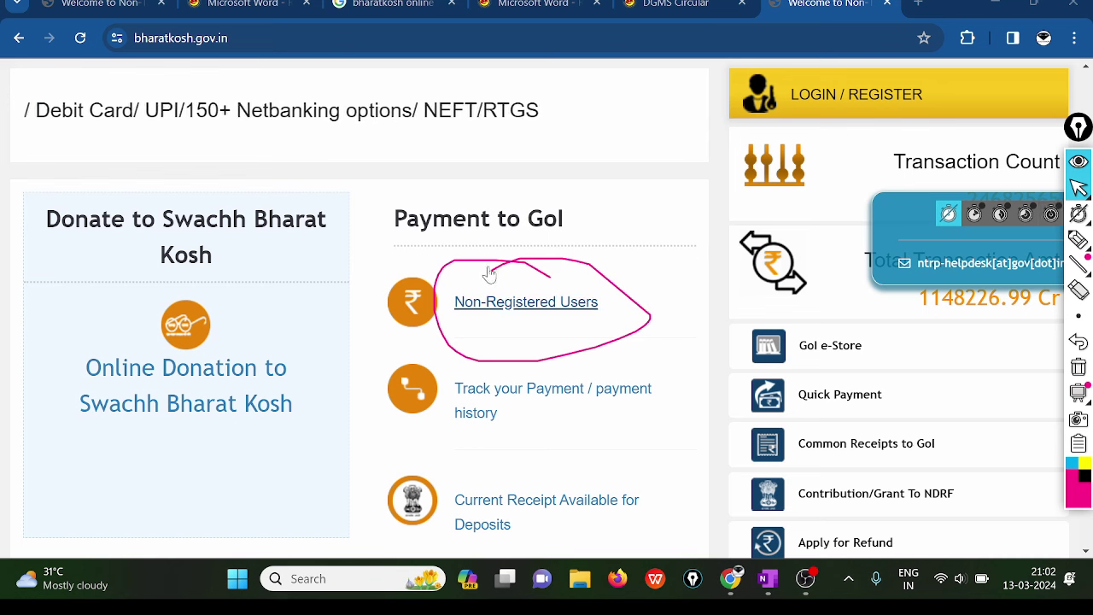
left_click(524, 300)
left_click(1079, 368)
- Underline the Payment Purpose, Depositor's Details, Confirm Info and Pay steps, then clear the marks
mouse_move(1077, 193)
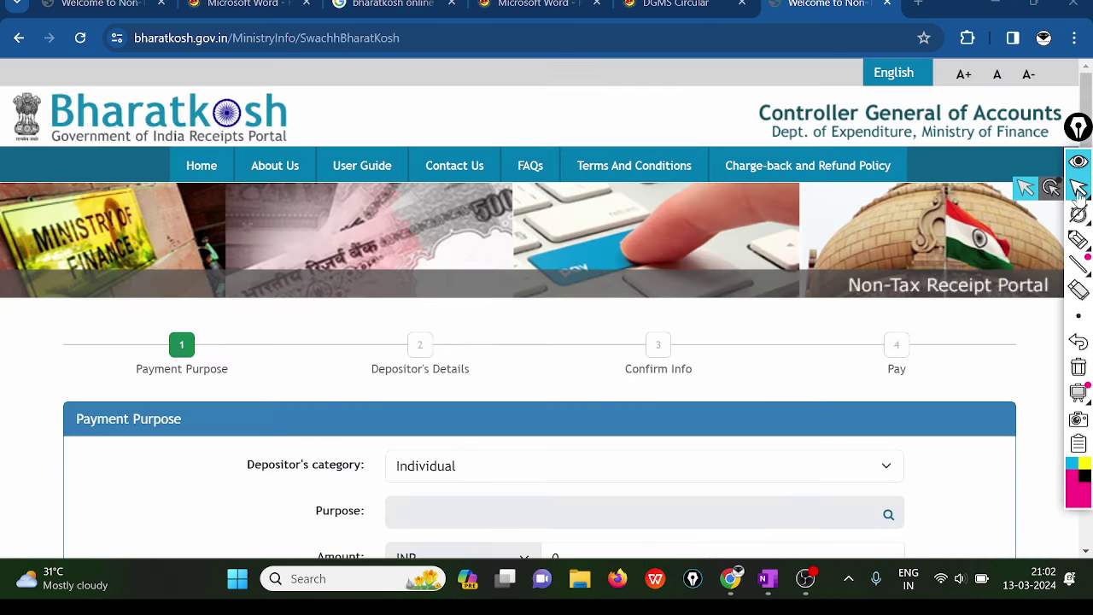
scroll(258, 327, "down", 2)
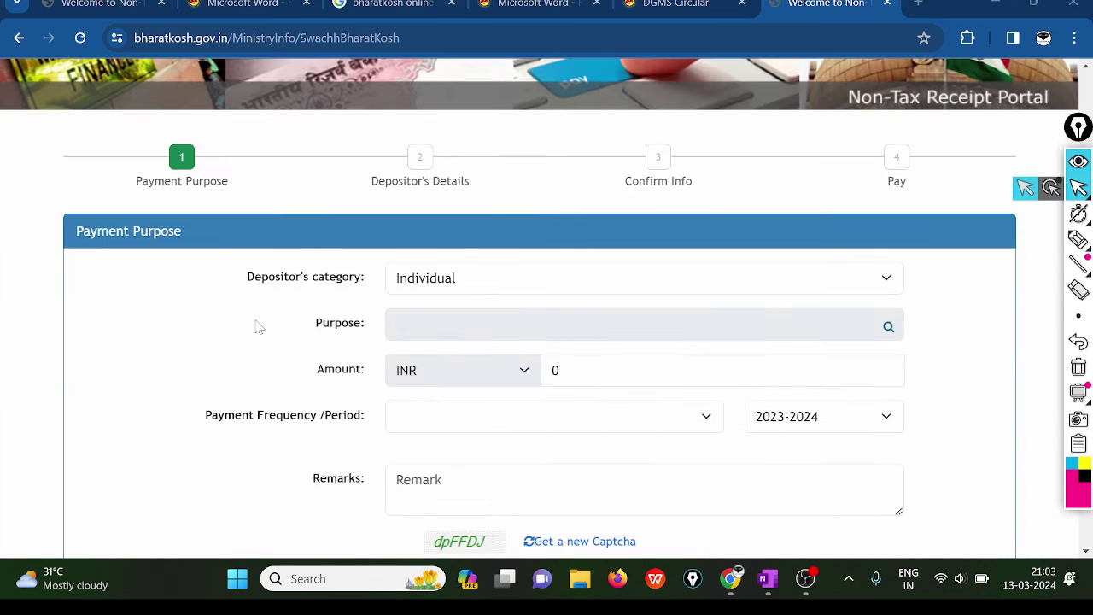
left_click(1079, 239)
left_click_drag(120, 154, 290, 99)
left_click_drag(371, 158, 487, 143)
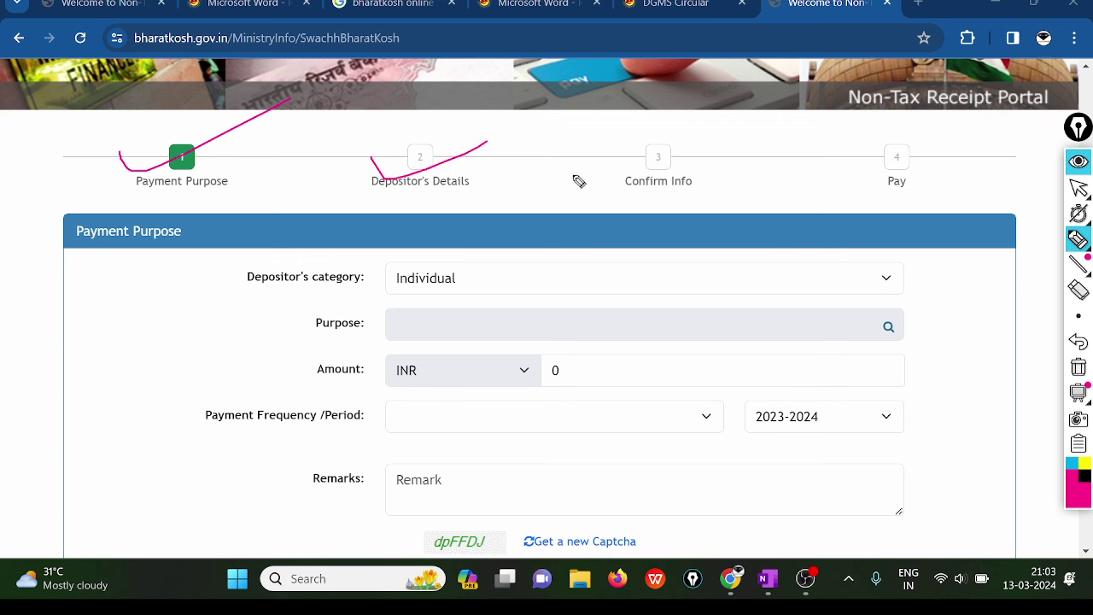
left_click_drag(572, 148, 728, 147)
mouse_move(866, 175)
left_mouse_down()
mouse_move(874, 184)
mouse_move(1000, 167)
left_mouse_up()
left_click(1078, 367)
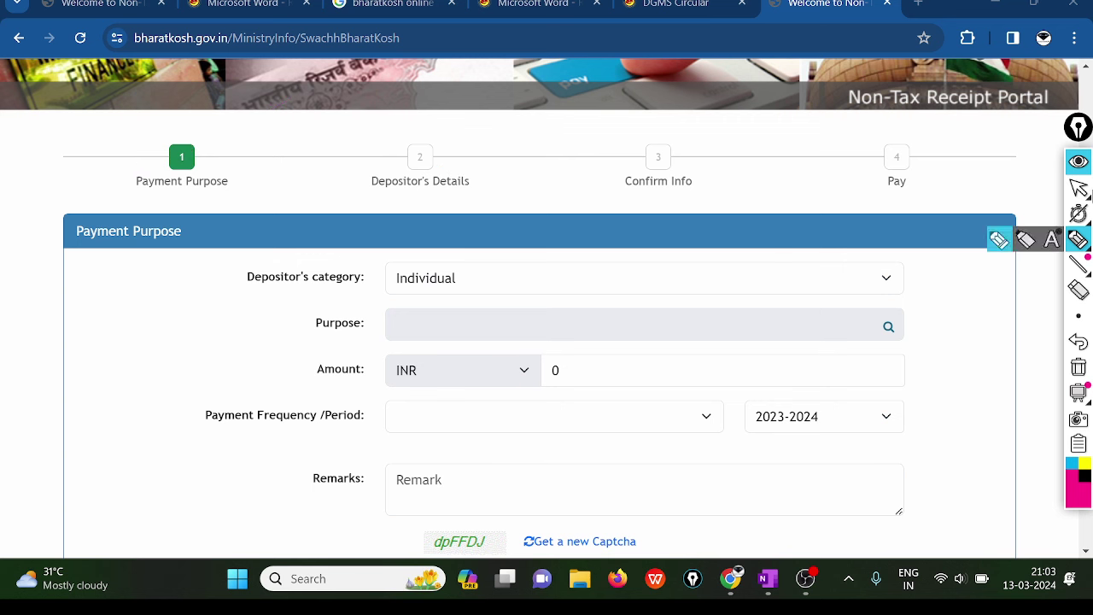
left_click(1078, 187)
- Highlight the Depositor's category value Individual, then clear the mark
left_click(1078, 240)
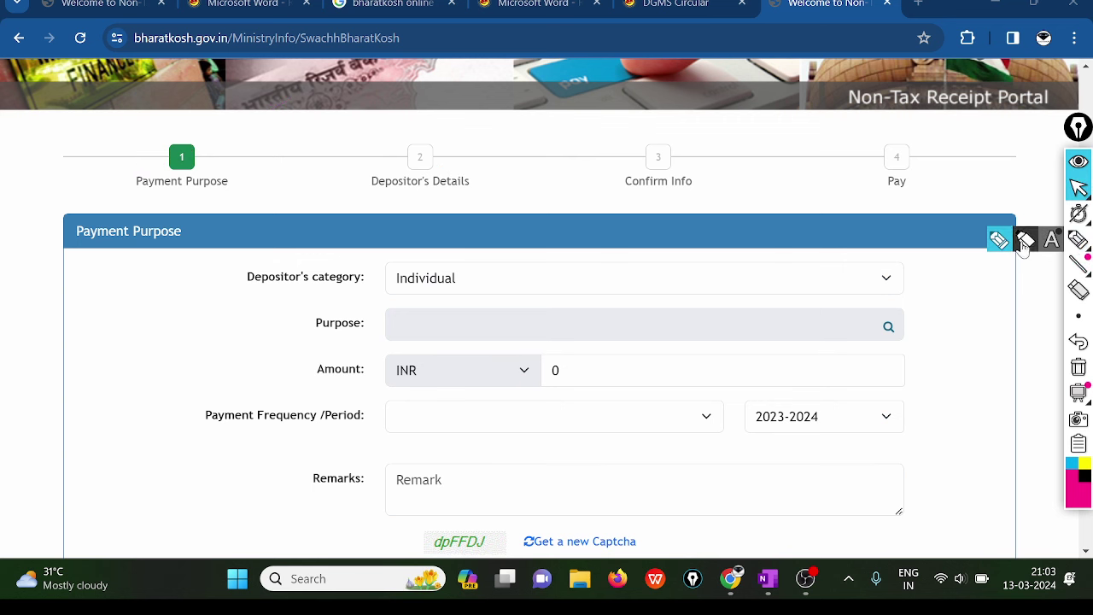
mouse_move(220, 268)
left_mouse_down()
mouse_move(401, 254)
mouse_move(469, 264)
mouse_move(559, 242)
left_mouse_up()
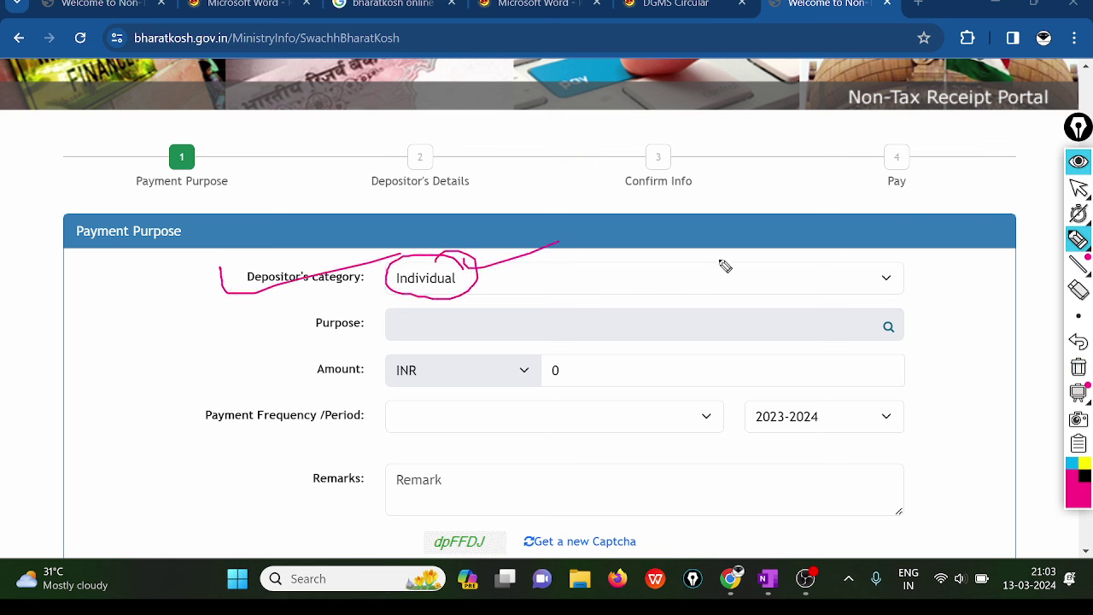
left_click(1078, 367)
- Mark the Purpose field and its search icon, then open the Search Purpose dialog
left_click_drag(305, 315, 415, 313)
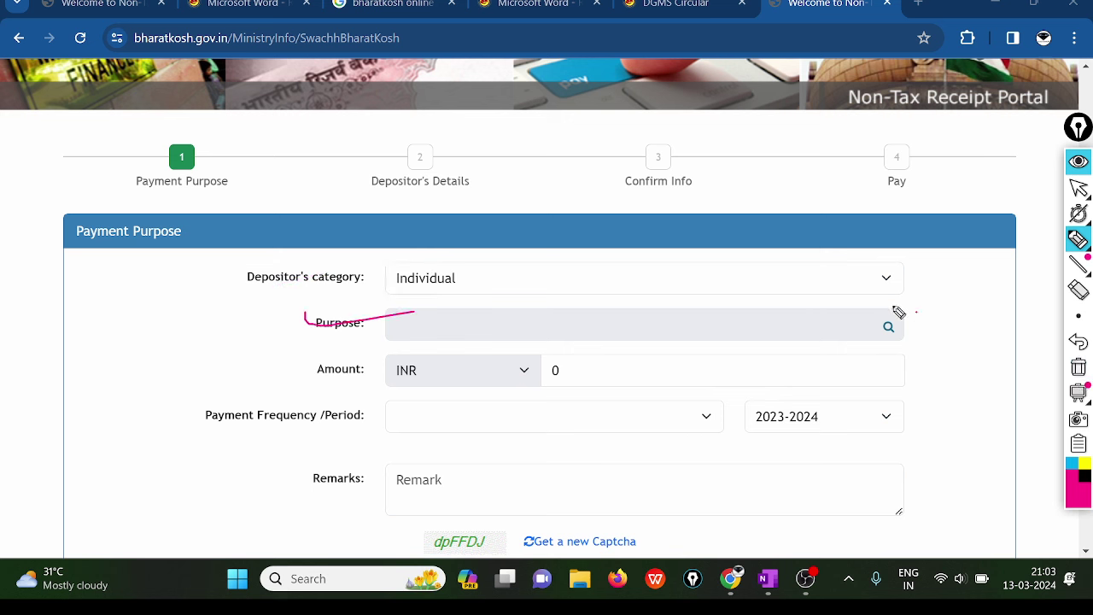
mouse_move(898, 312)
left_mouse_down()
mouse_move(930, 319)
mouse_move(1000, 305)
left_mouse_up()
left_click(1077, 367)
left_click(1079, 188)
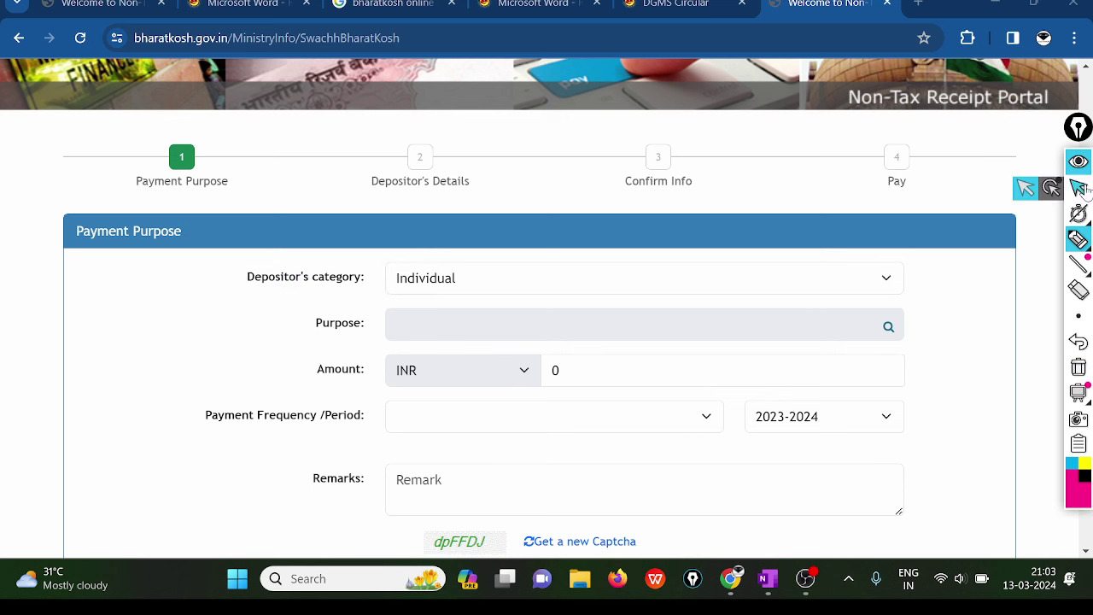
left_click(888, 327)
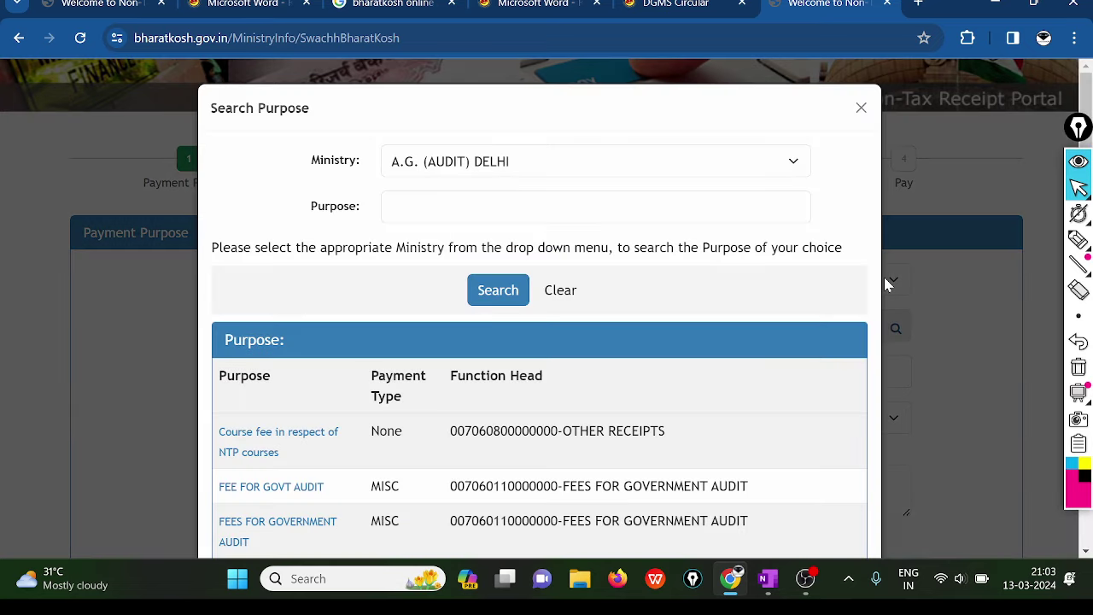
- Choose LABOUR AND EMPLOYMENT as the Ministry and search its payment purposes
triple_click(859, 260)
left_click(504, 158)
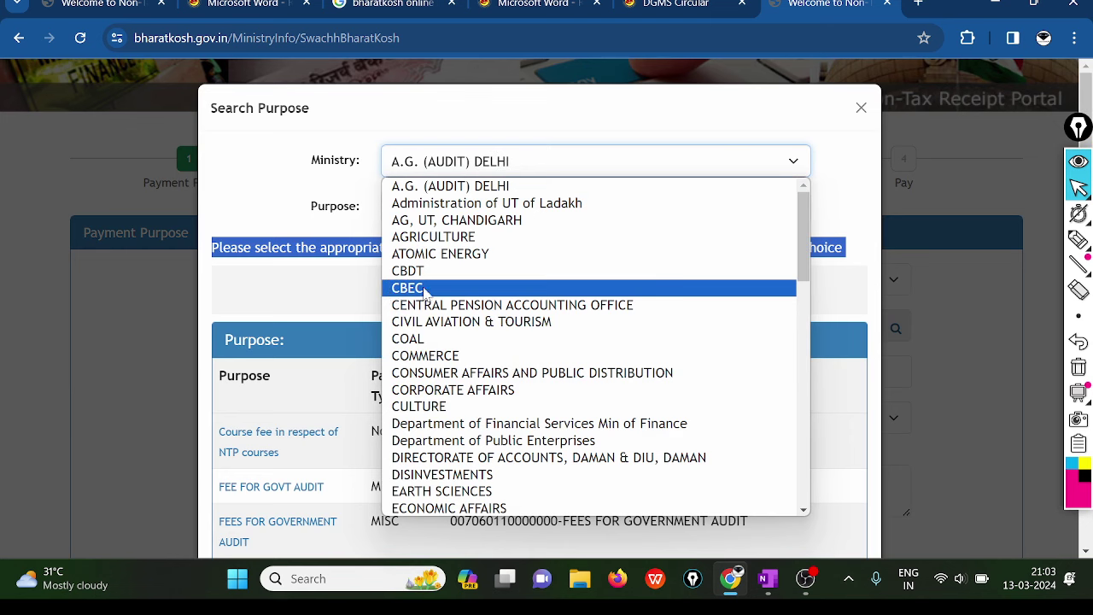
scroll(492, 383, "down", 5)
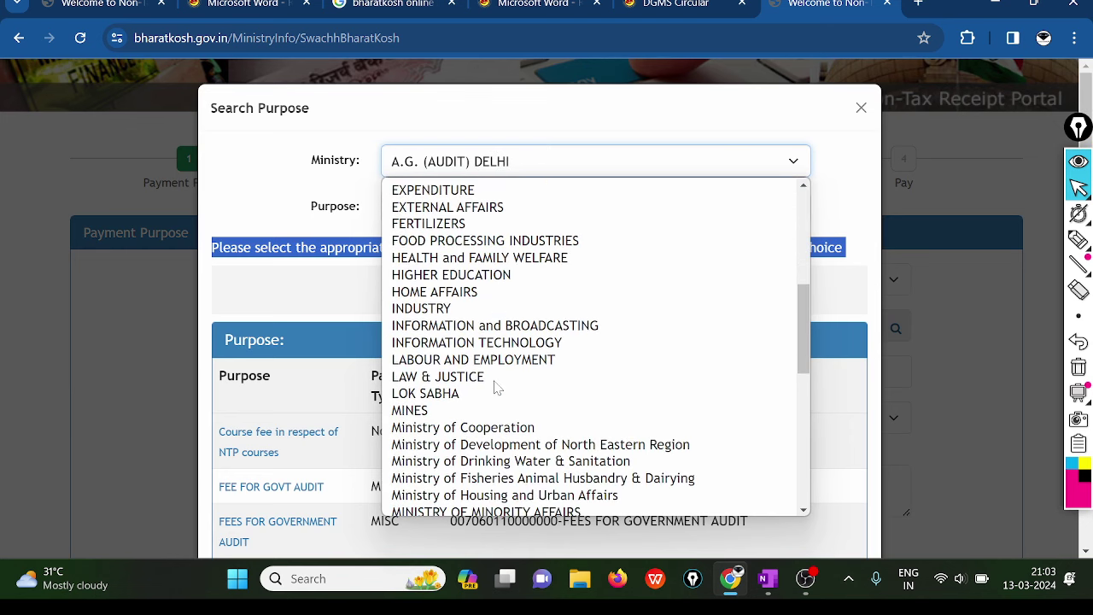
left_click(443, 362)
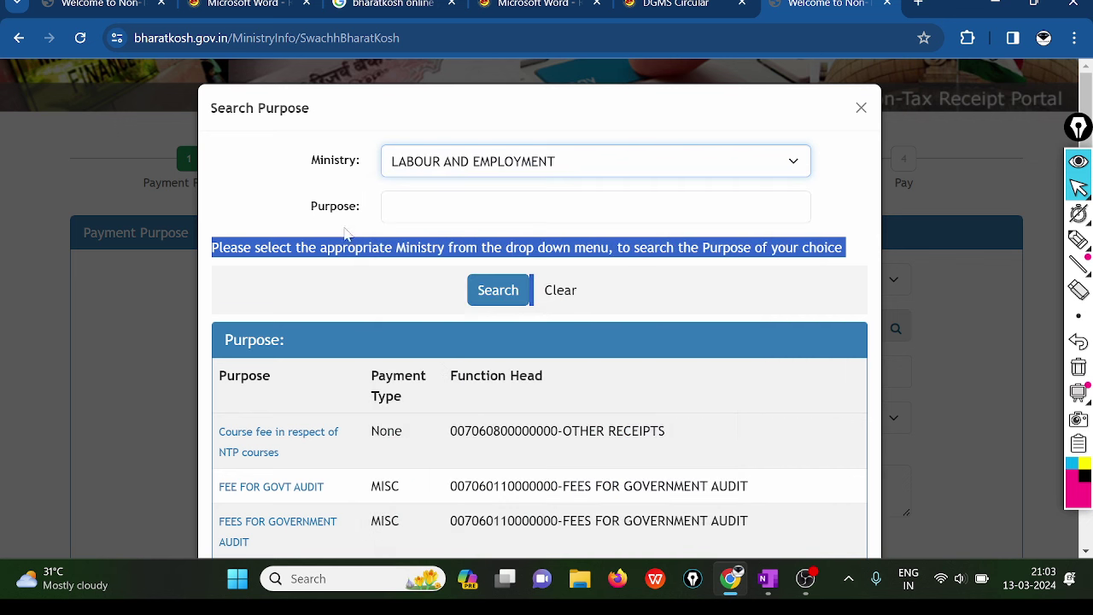
left_click(503, 292)
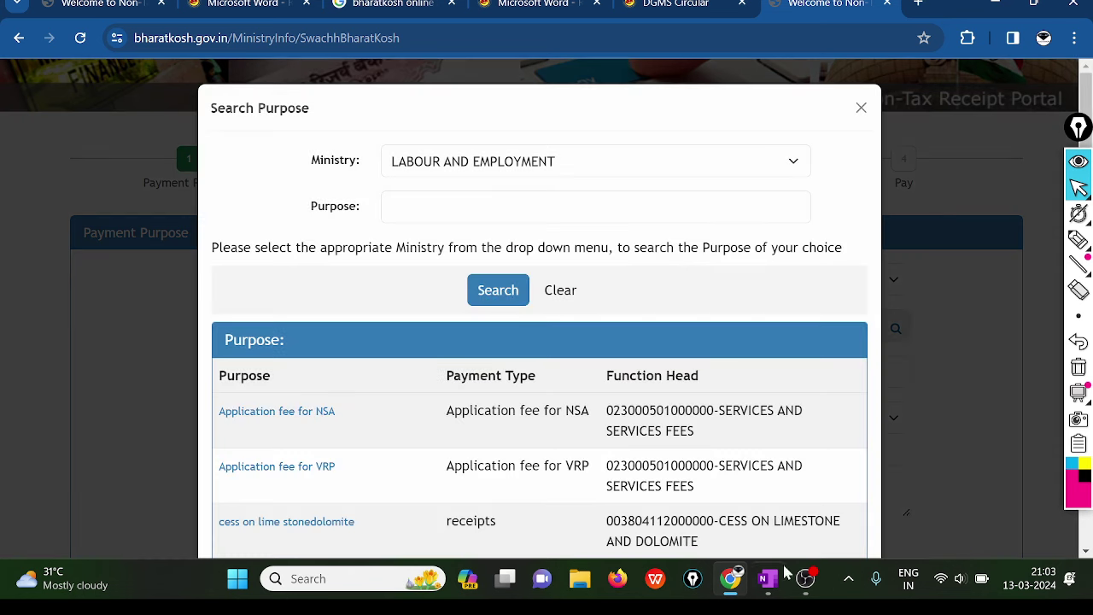
left_click(805, 581)
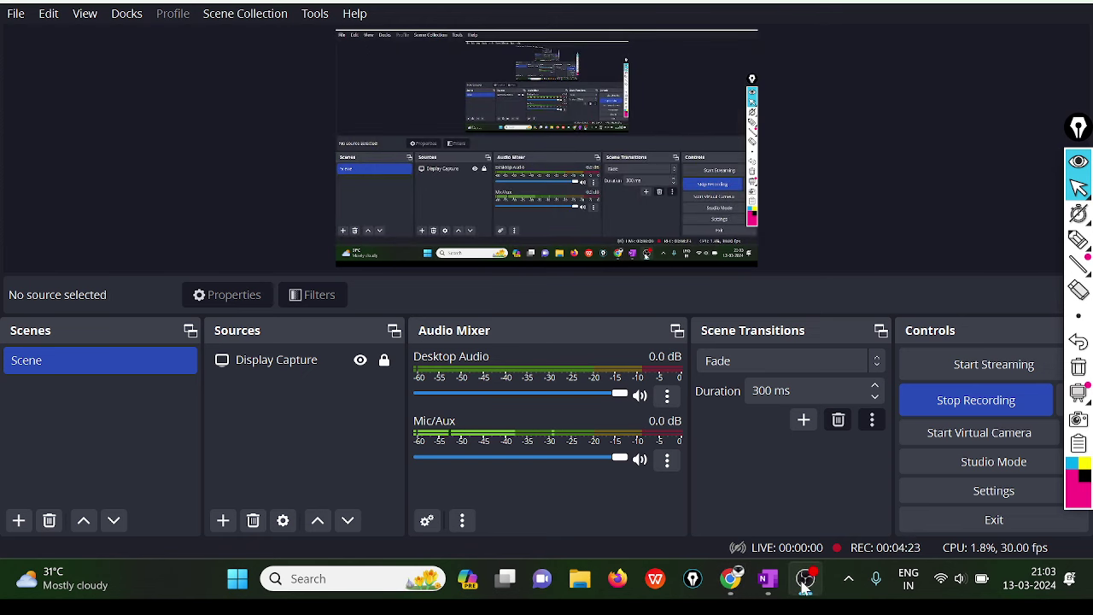
left_click(803, 588)
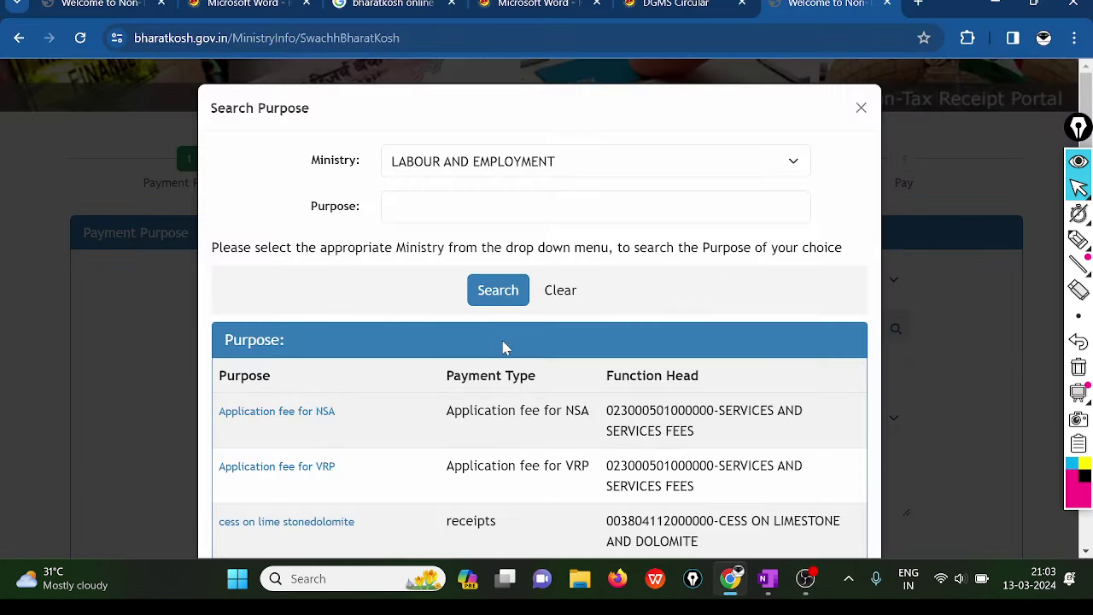
- Highlight the Mining Competency Examinations row and its EXAMINATION FEES UNDER MINES ACT head, then clear
scroll(341, 293, "down", 5)
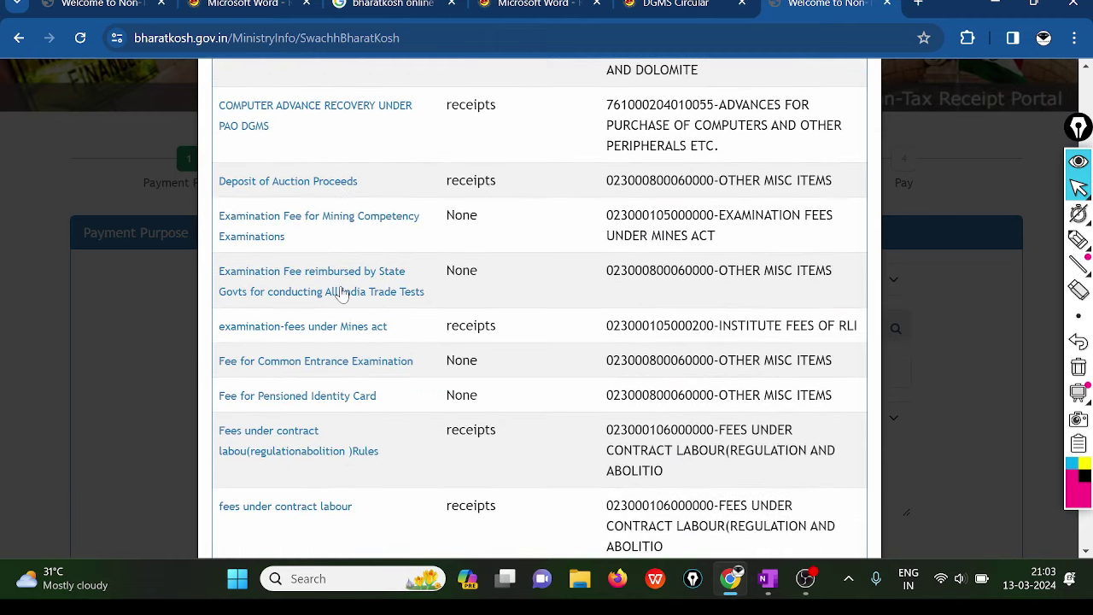
left_click(1078, 240)
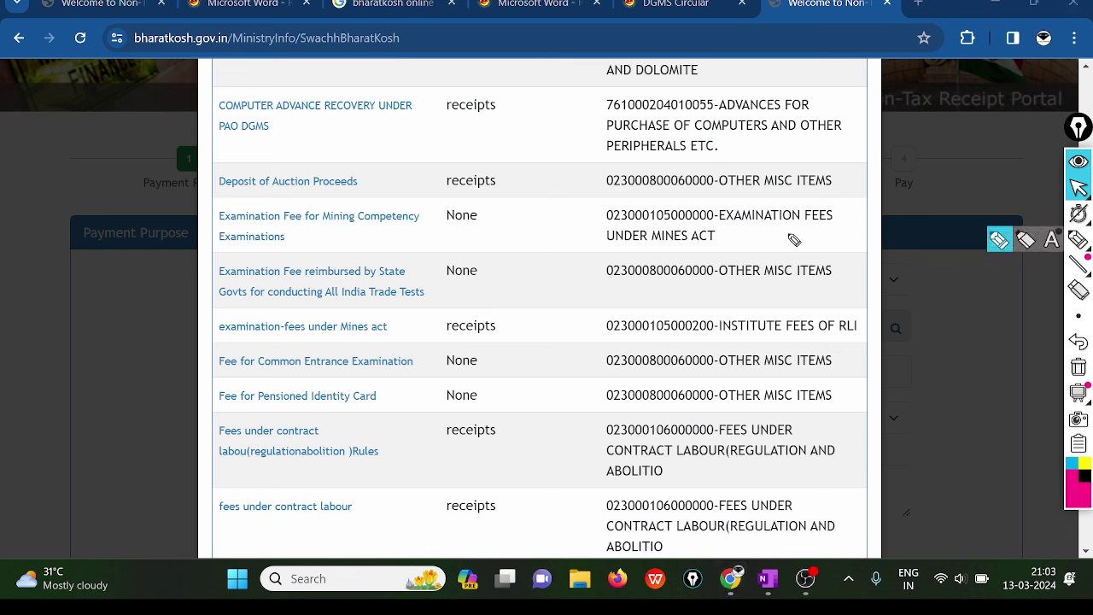
left_click_drag(294, 230, 402, 229)
left_click_drag(244, 247, 317, 246)
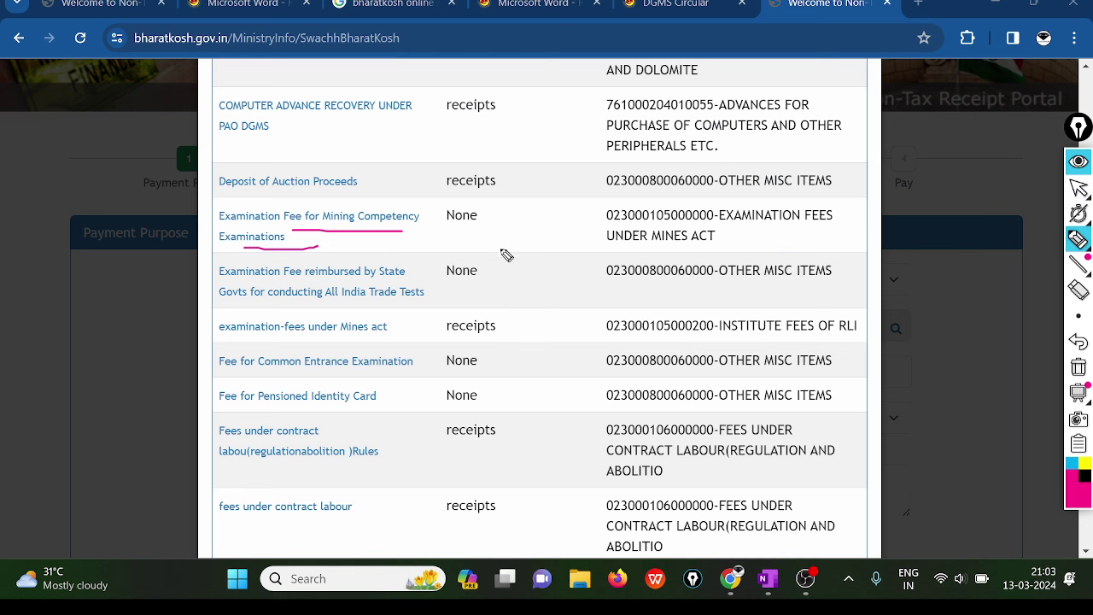
left_click_drag(739, 227, 834, 226)
left_click_drag(610, 250, 731, 251)
left_click_drag(736, 246, 749, 241)
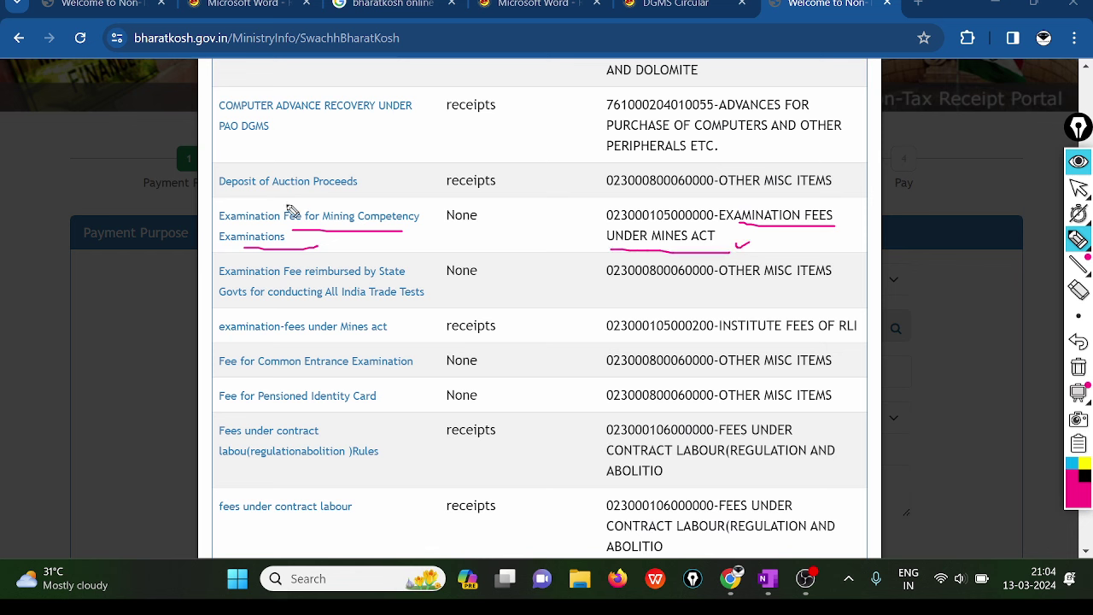
mouse_move(290, 211)
left_mouse_down()
mouse_move(419, 254)
mouse_move(195, 198)
left_mouse_up()
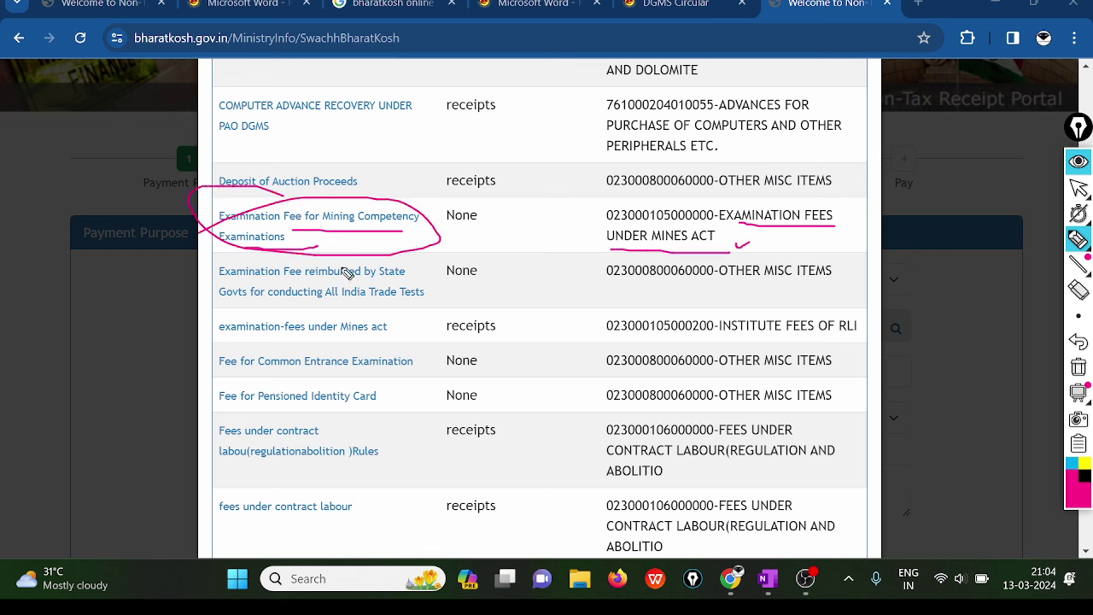
left_click(1078, 367)
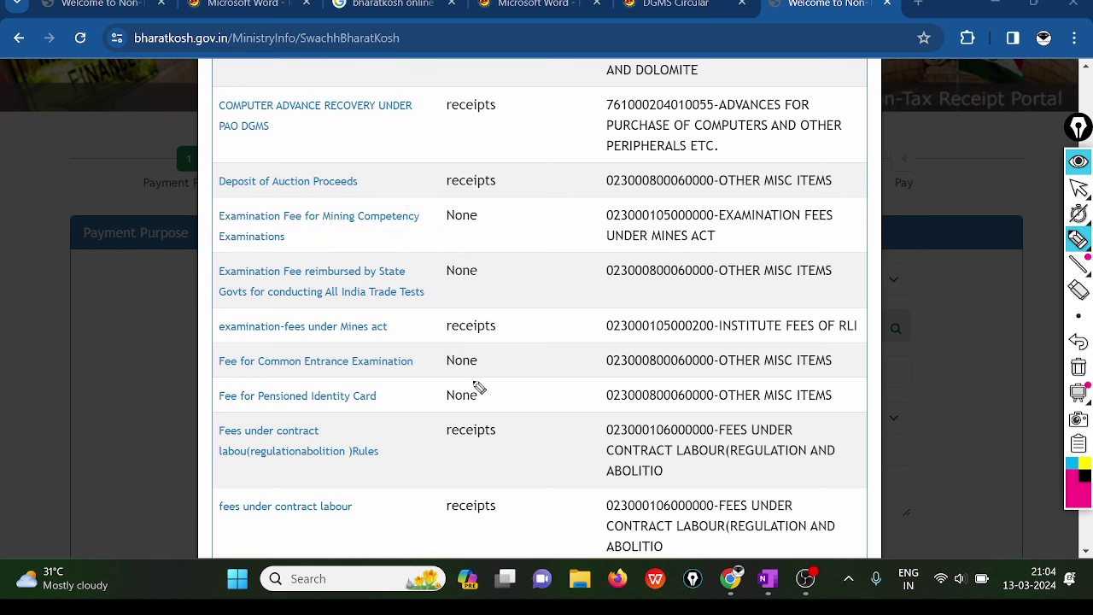
- Mark the examination-fees under Mines act row and its INSTITUTE FEES OF RLI head, then clear
mouse_move(246, 340)
left_mouse_down()
mouse_move(418, 340)
mouse_move(378, 312)
mouse_move(243, 311)
mouse_move(198, 328)
mouse_move(307, 304)
left_mouse_up()
mouse_move(625, 336)
left_mouse_down()
mouse_move(837, 342)
mouse_move(851, 326)
mouse_move(851, 342)
mouse_move(886, 313)
left_mouse_up()
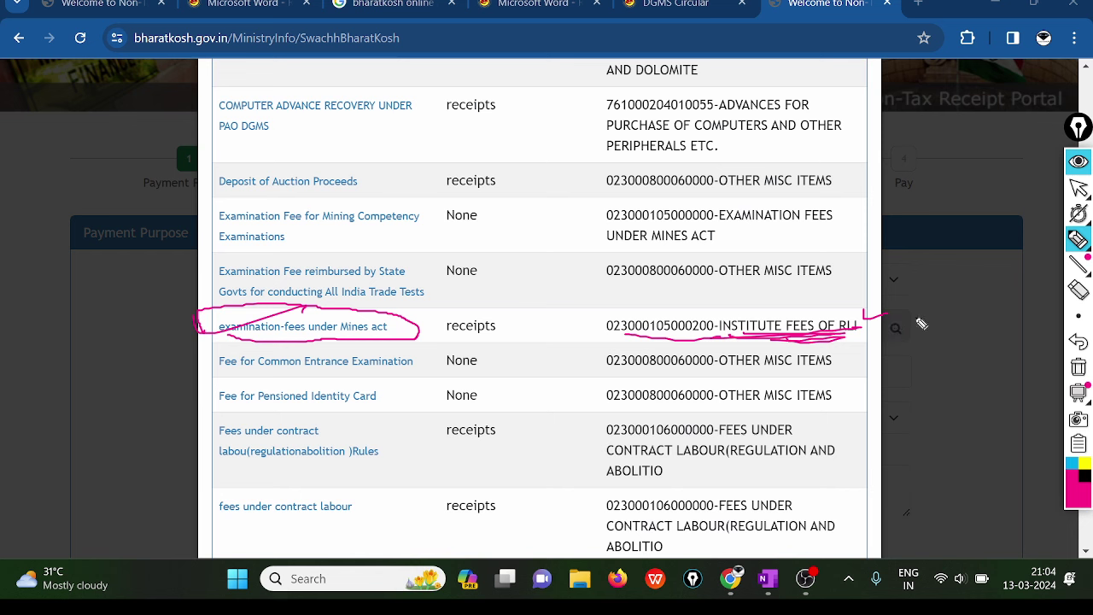
left_click(1078, 367)
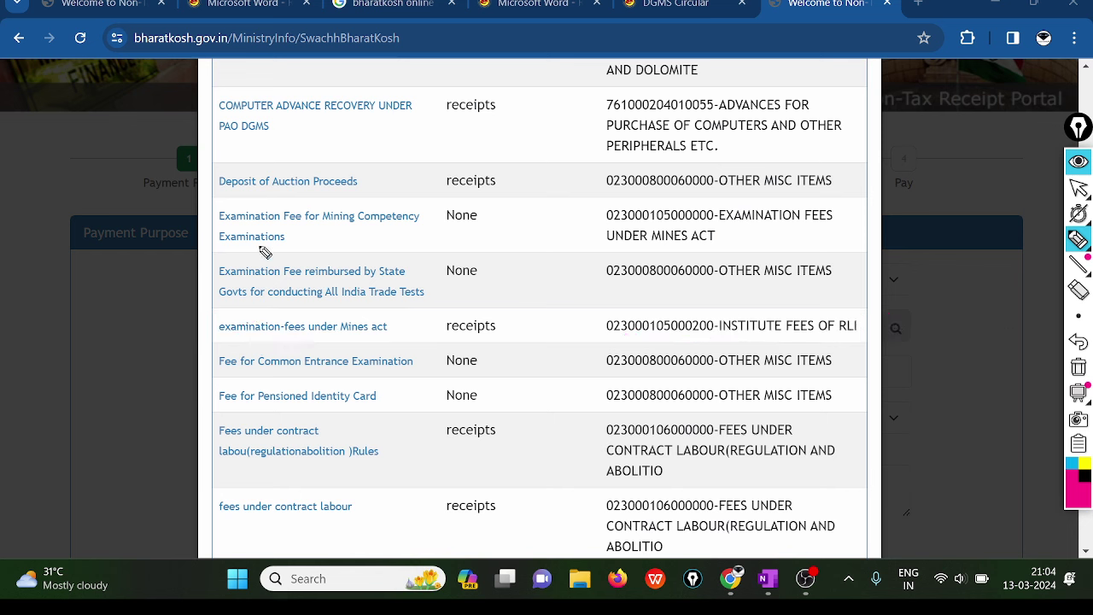
- Re-mark the row, noting payment type None, and select Examination Fee for Mining Competency Examinations
left_click_drag(228, 229, 416, 228)
left_click_drag(215, 247, 342, 249)
mouse_move(475, 207)
left_mouse_down()
mouse_move(489, 241)
mouse_move(474, 202)
left_mouse_up()
left_click_drag(725, 226, 845, 224)
left_click_drag(632, 261, 755, 261)
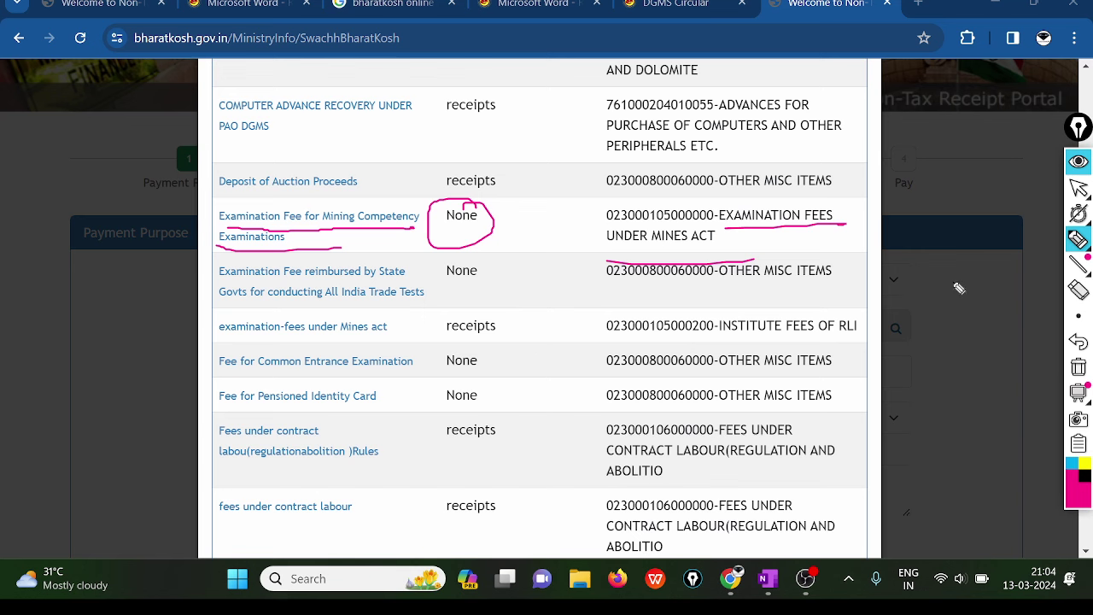
left_click(1077, 367)
left_click(1077, 188)
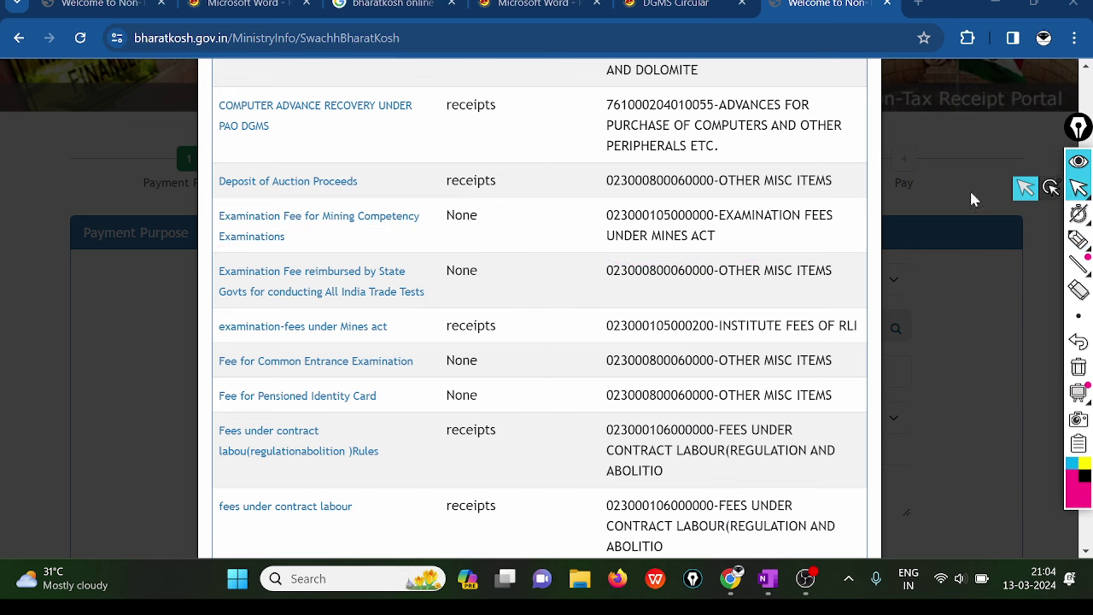
left_click(346, 219)
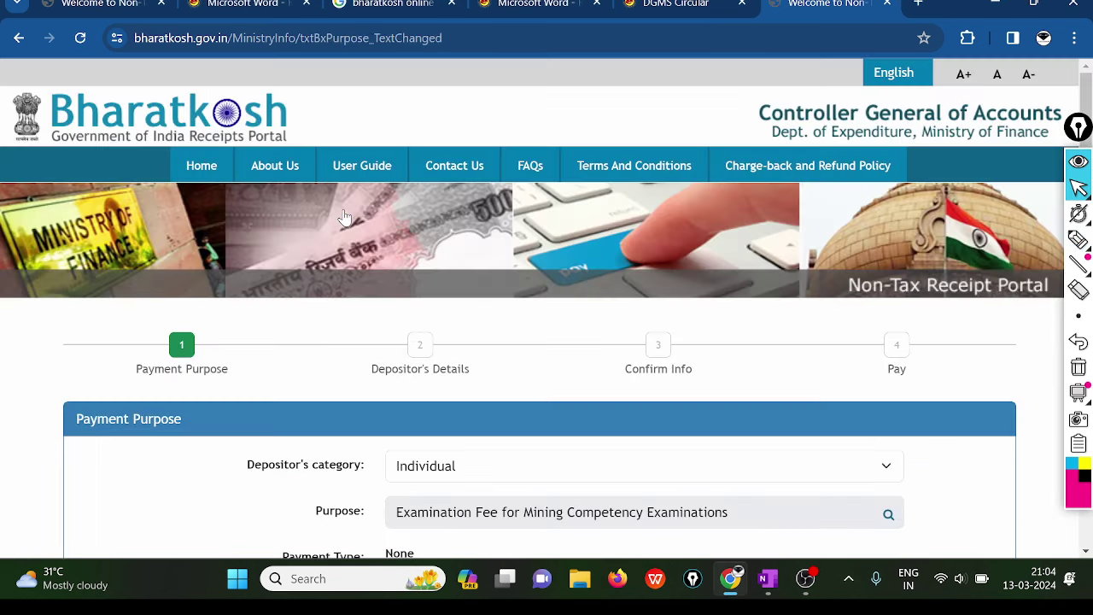
scroll(346, 218, "down", 5)
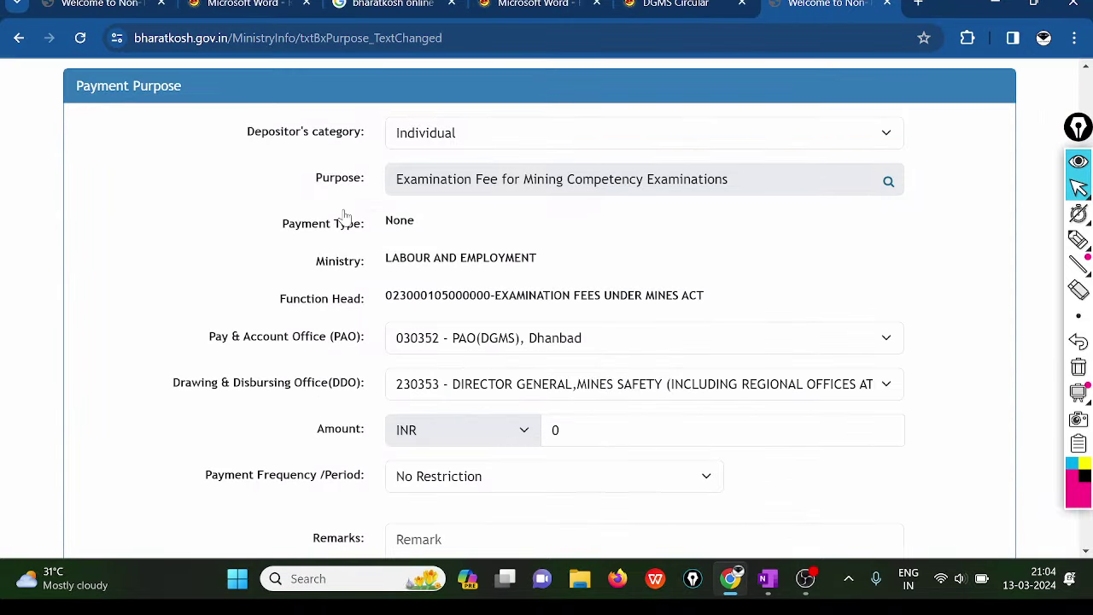
left_click(1077, 239)
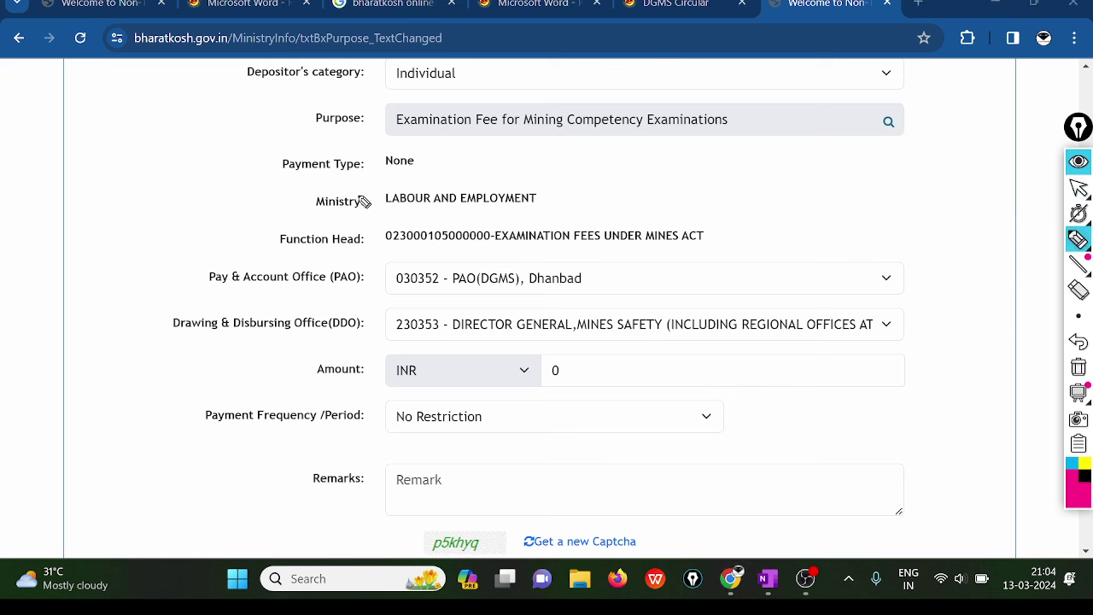
mouse_move(358, 199)
left_mouse_down()
mouse_move(379, 192)
mouse_move(554, 224)
left_mouse_up()
left_click_drag(273, 87, 316, 90)
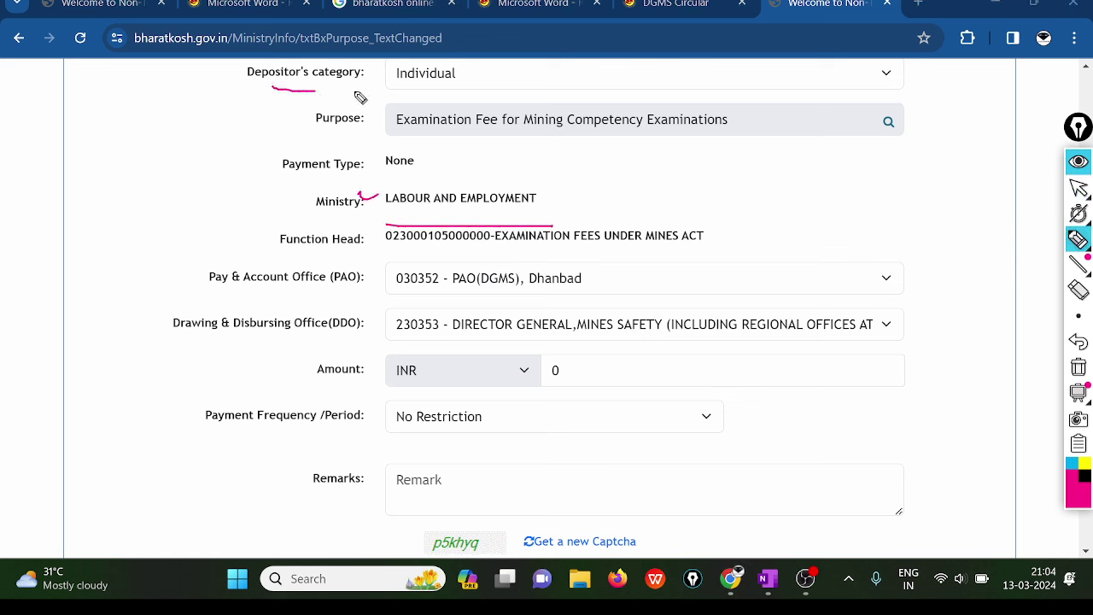
mouse_move(390, 68)
left_mouse_down()
mouse_move(390, 79)
mouse_move(415, 70)
left_mouse_up()
mouse_move(351, 125)
left_mouse_down()
mouse_move(418, 128)
mouse_move(419, 142)
mouse_move(661, 154)
mouse_move(521, 103)
mouse_move(418, 105)
left_mouse_up()
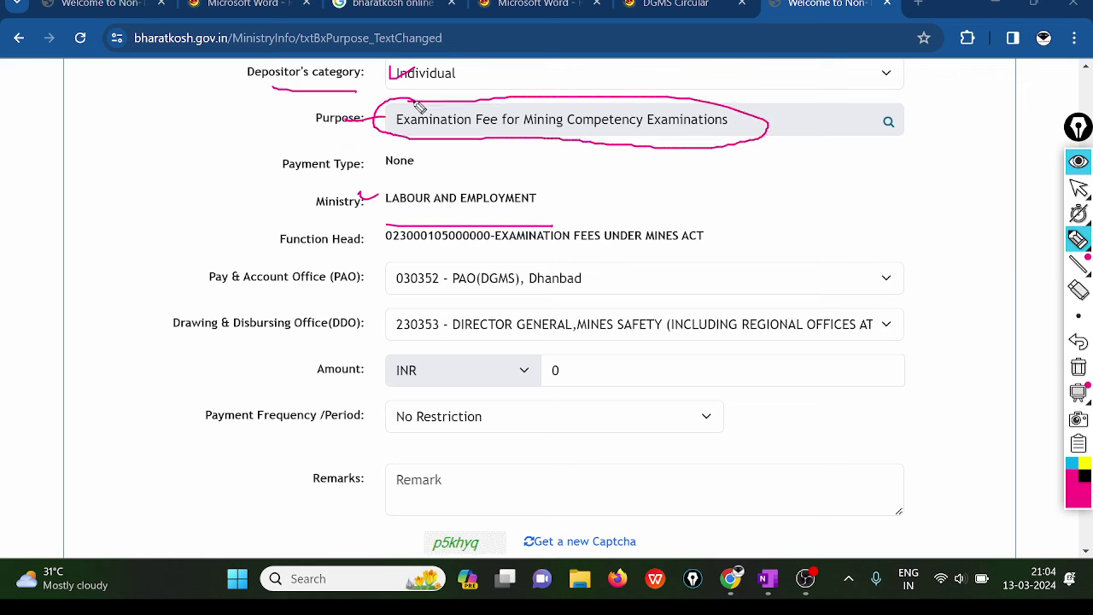
left_click_drag(544, 132, 579, 132)
left_click_drag(644, 134, 677, 133)
left_click_drag(308, 255, 348, 249)
mouse_move(502, 253)
left_mouse_down()
mouse_move(719, 252)
mouse_move(767, 217)
left_mouse_up()
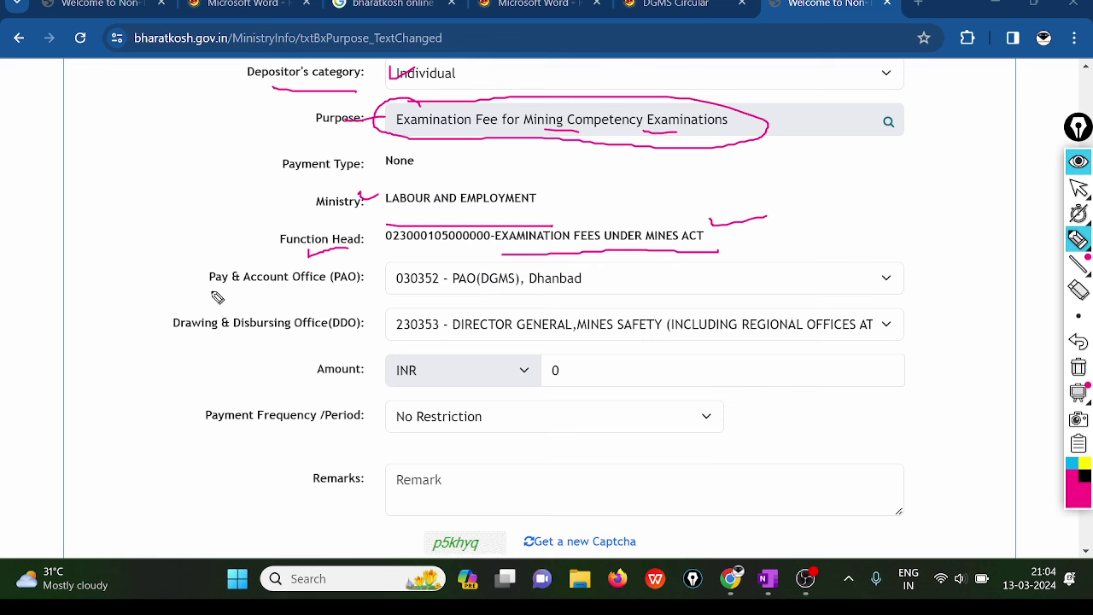
mouse_move(210, 291)
left_mouse_down()
mouse_move(367, 296)
mouse_move(381, 255)
left_mouse_up()
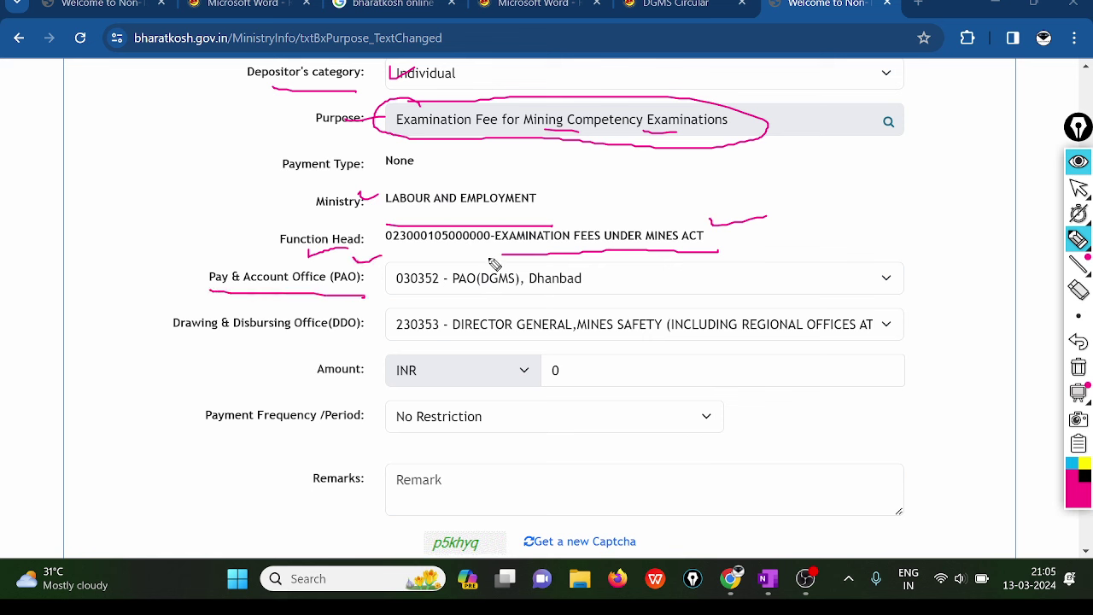
mouse_move(494, 263)
left_mouse_down()
mouse_move(471, 274)
mouse_move(622, 299)
left_mouse_up()
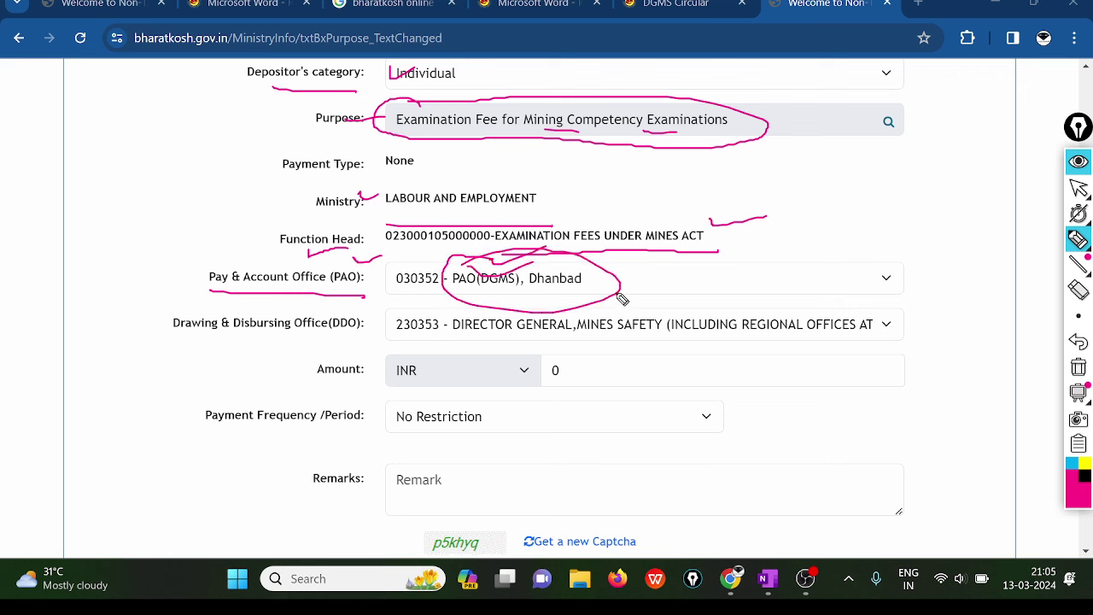
left_click_drag(220, 339, 360, 340)
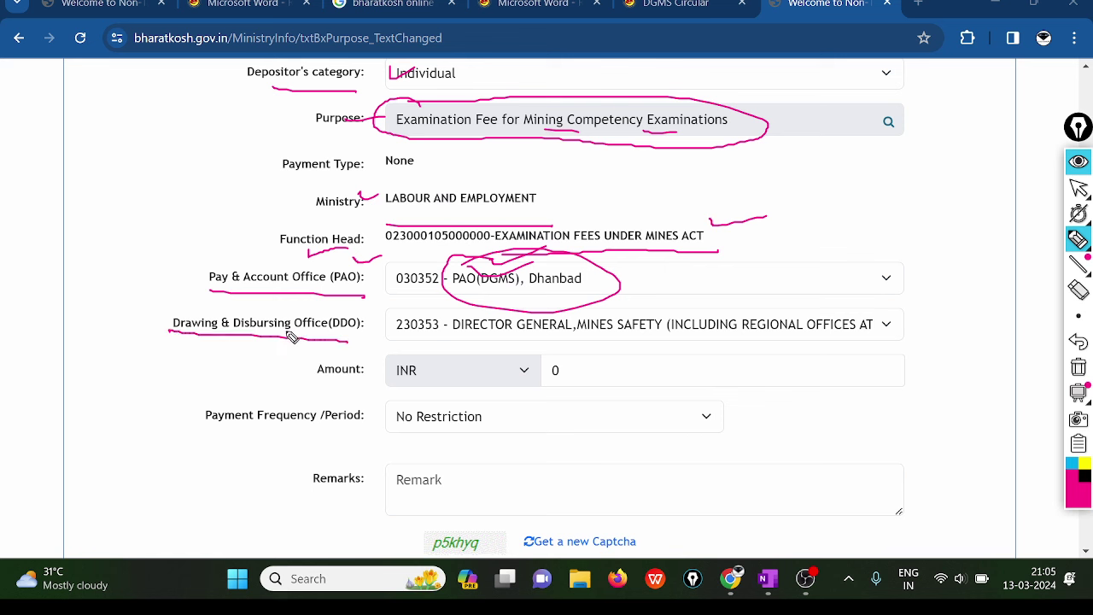
mouse_move(284, 306)
left_mouse_down()
mouse_move(338, 304)
mouse_move(297, 341)
left_mouse_up()
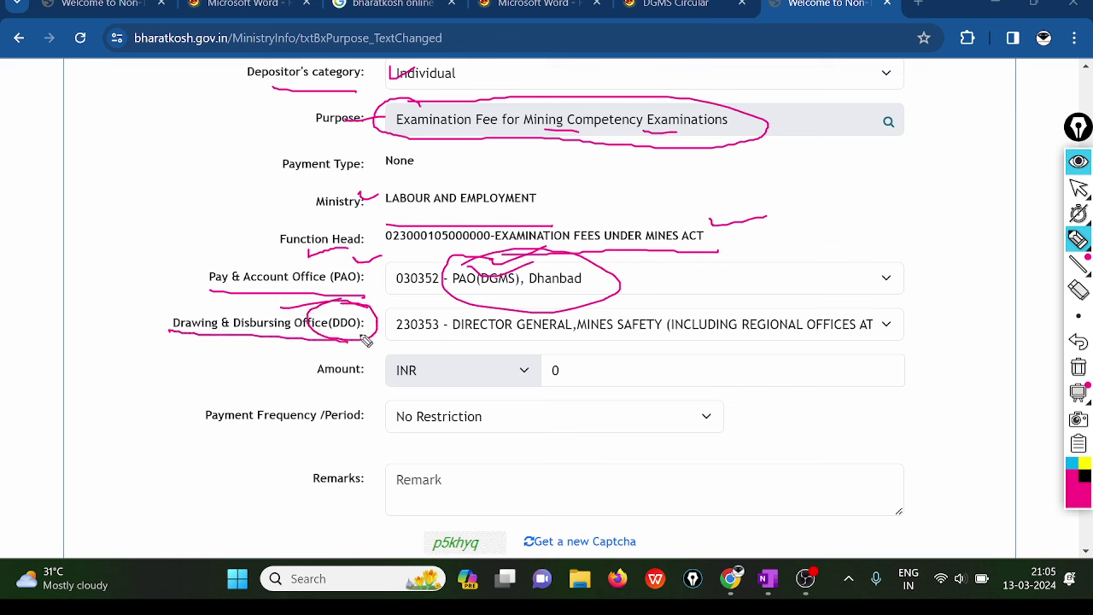
mouse_move(447, 337)
left_mouse_down()
mouse_move(722, 341)
mouse_move(841, 329)
mouse_move(824, 341)
mouse_move(830, 312)
left_mouse_up()
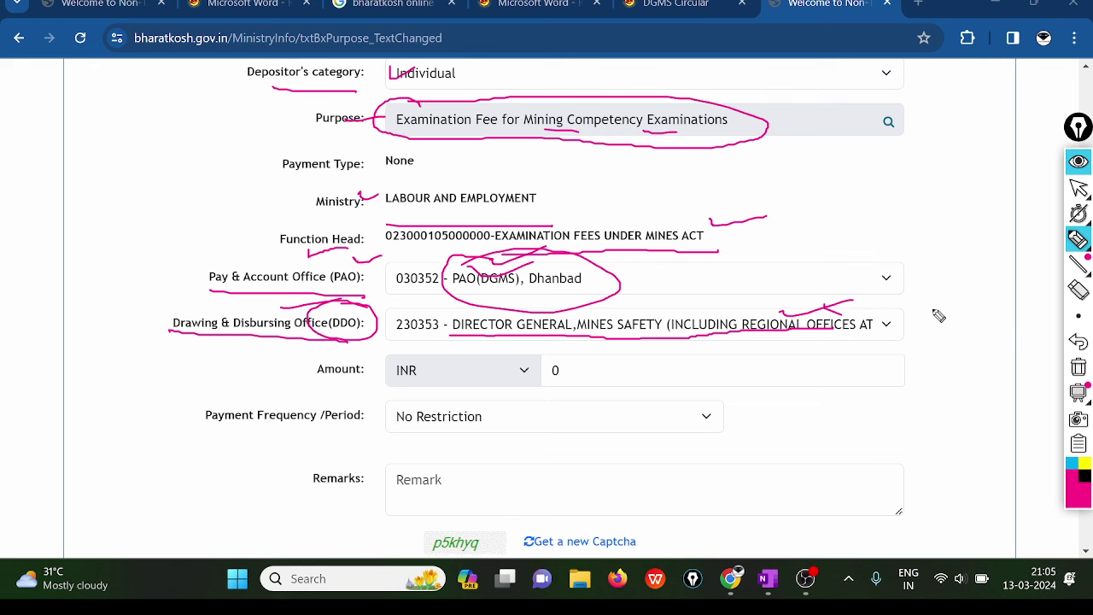
- Clear the pink marks, scroll to the Captcha and highlight the Amount field still at 0
left_click(1078, 367)
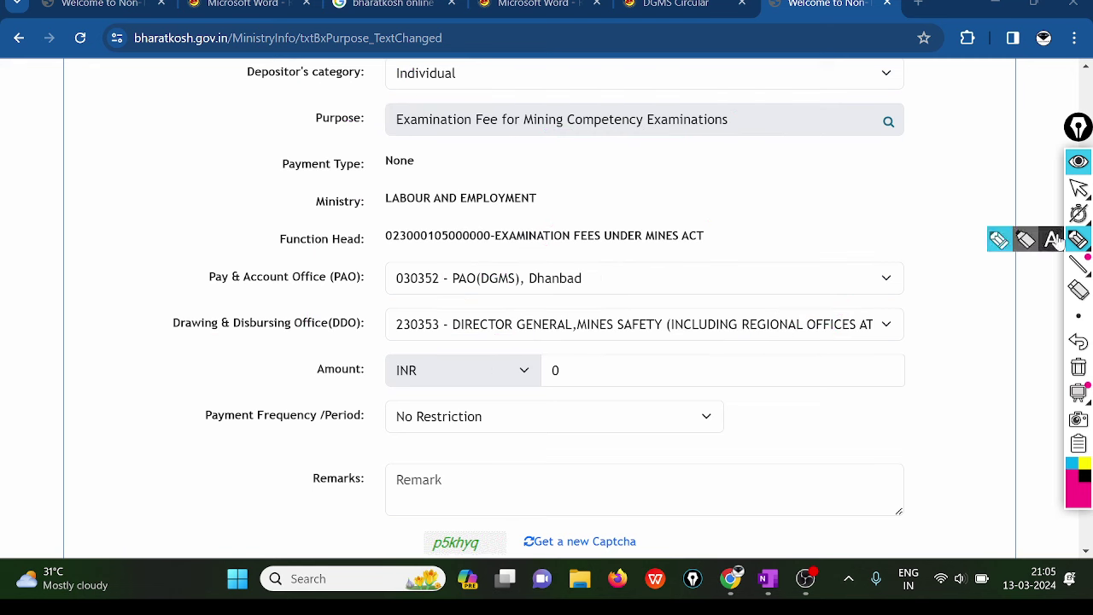
left_click(1078, 189)
scroll(657, 305, "down", 2)
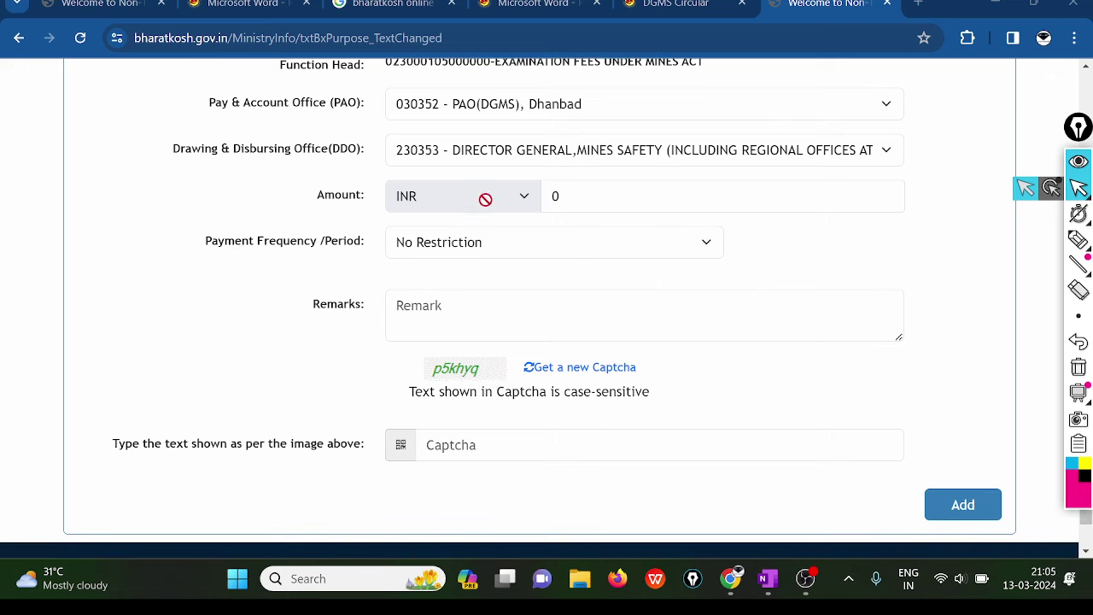
mouse_move(1079, 240)
left_click(999, 242)
left_click_drag(610, 200, 690, 174)
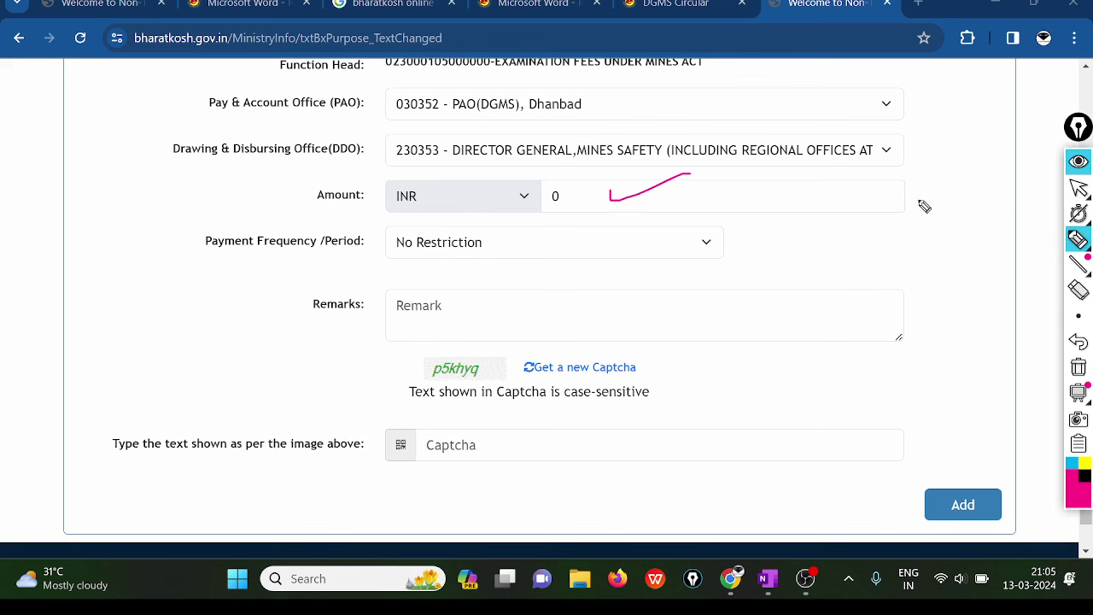
mouse_move(1079, 212)
left_click(1078, 188)
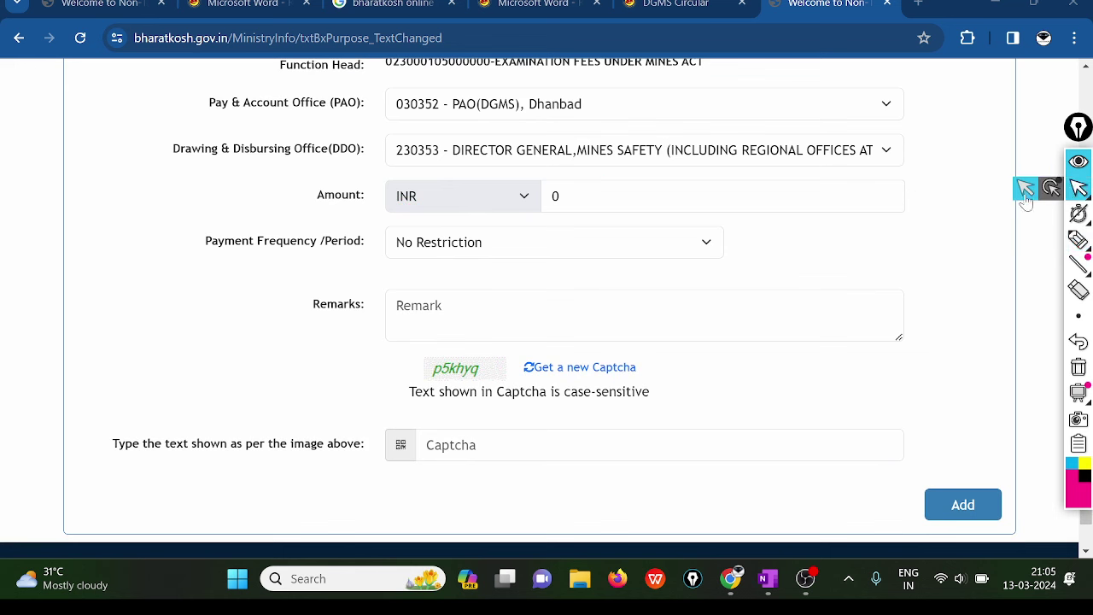
- Bring the handwritten fee notes in OneNote into view
left_click(805, 579)
left_click(730, 581)
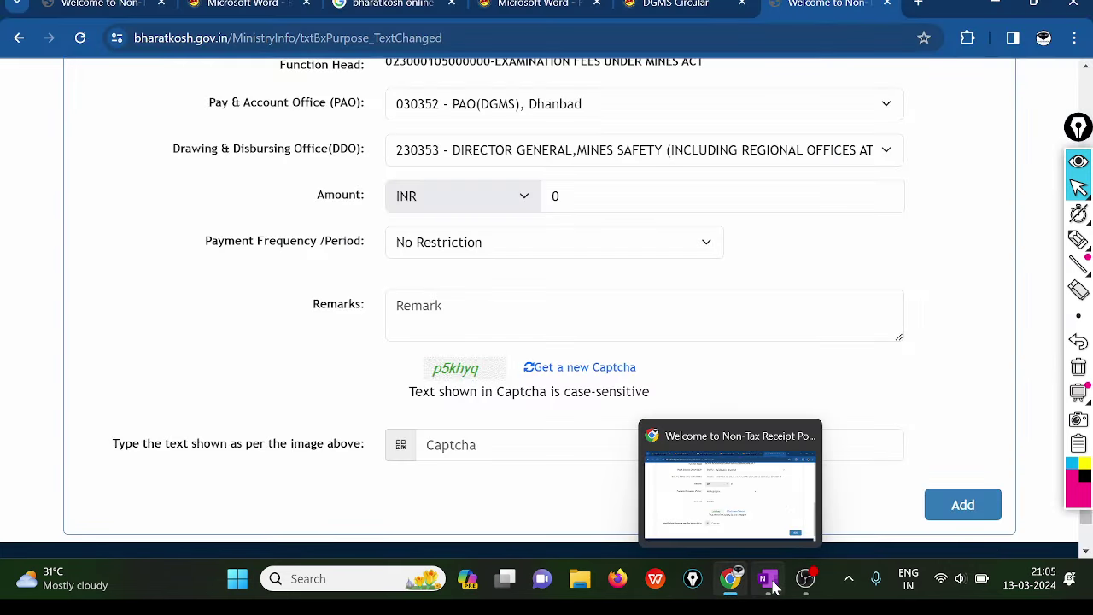
left_click(768, 579)
- Underline Metal and bracket the FMC-to-mate fees, labelled 'exam exemption'
scroll(570, 457, "up", 20)
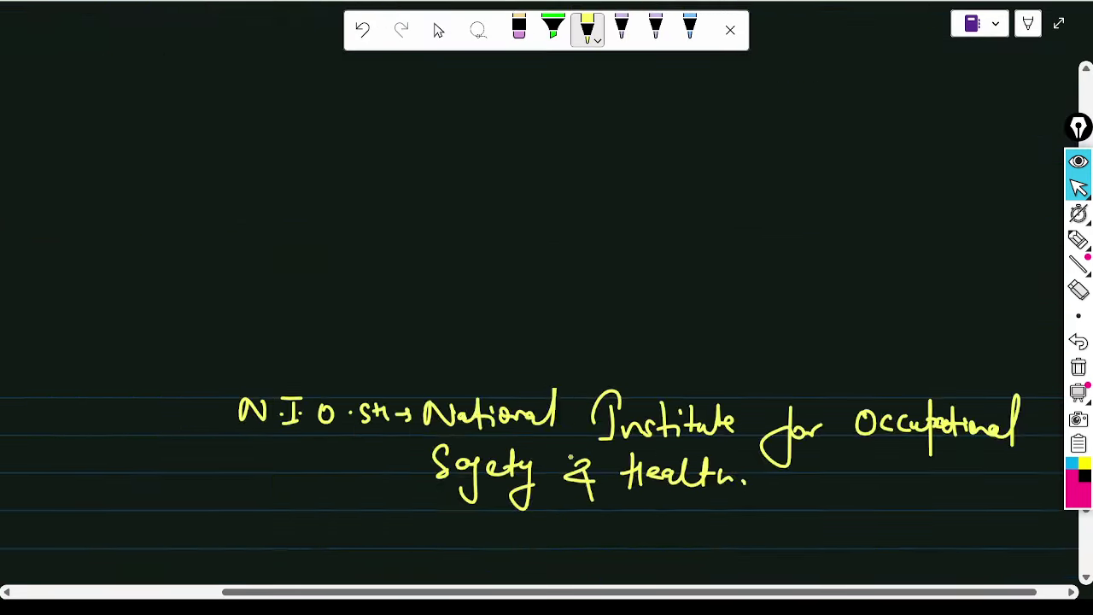
scroll(434, 333, "down", 1)
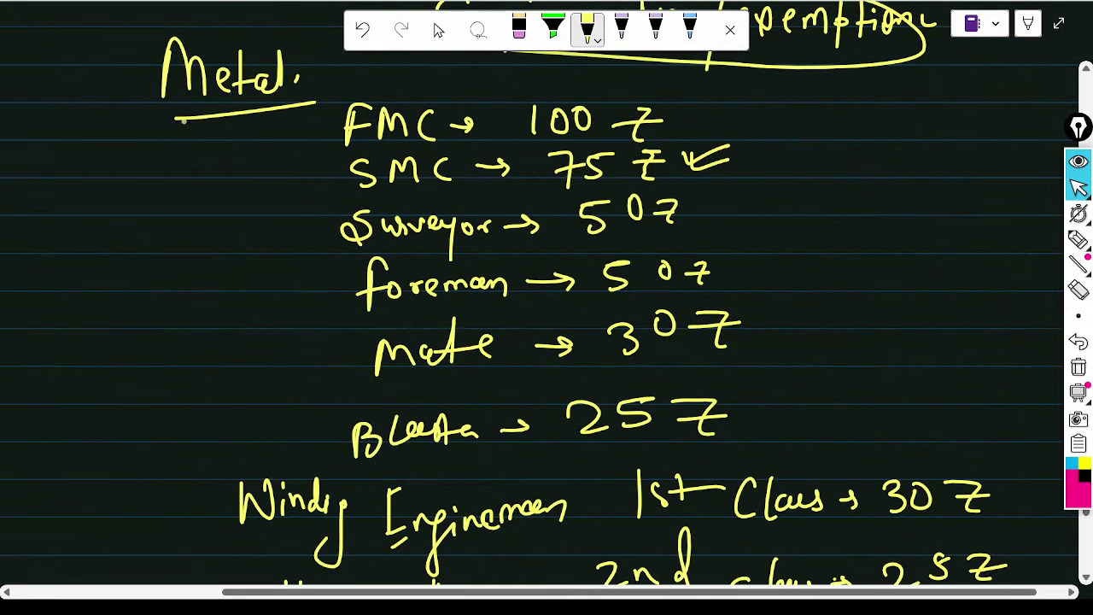
left_click_drag(184, 122, 320, 105)
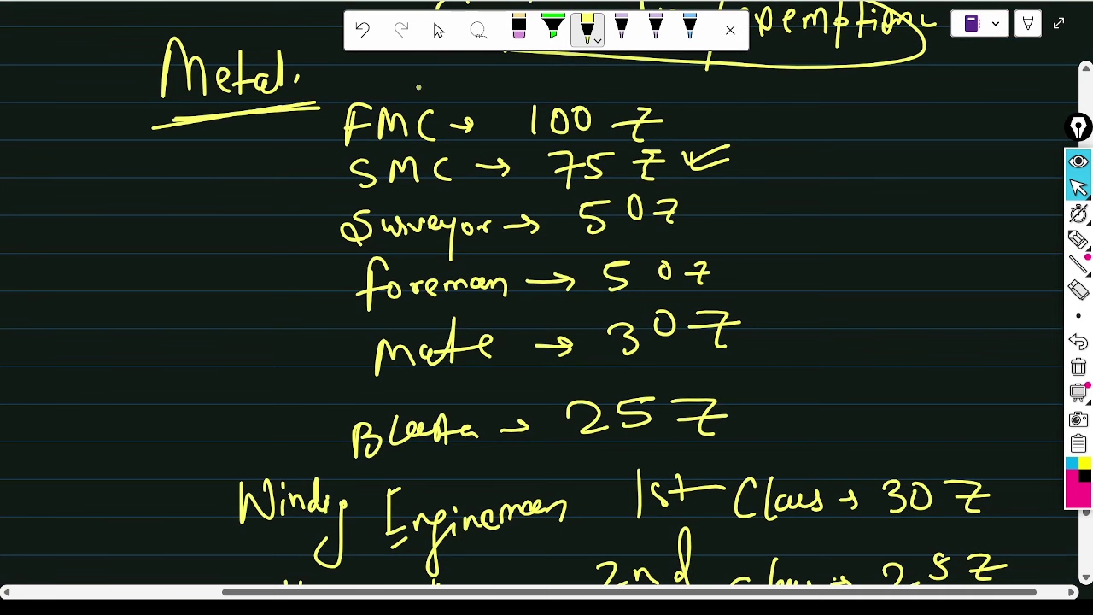
left_click_drag(417, 88, 458, 80)
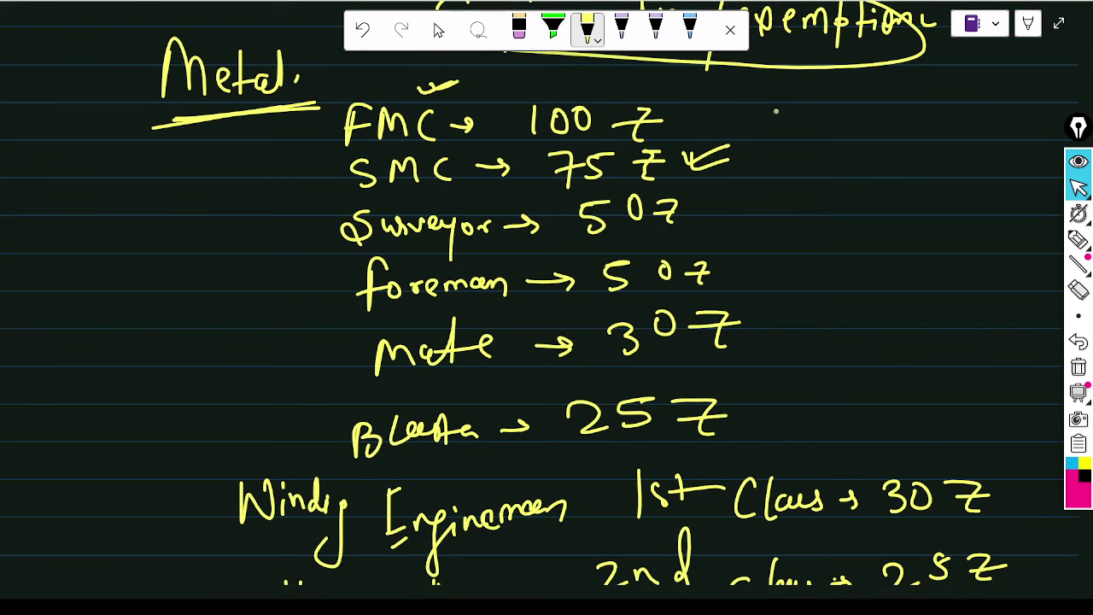
mouse_move(760, 127)
left_mouse_down()
mouse_move(799, 121)
mouse_move(804, 346)
left_mouse_up()
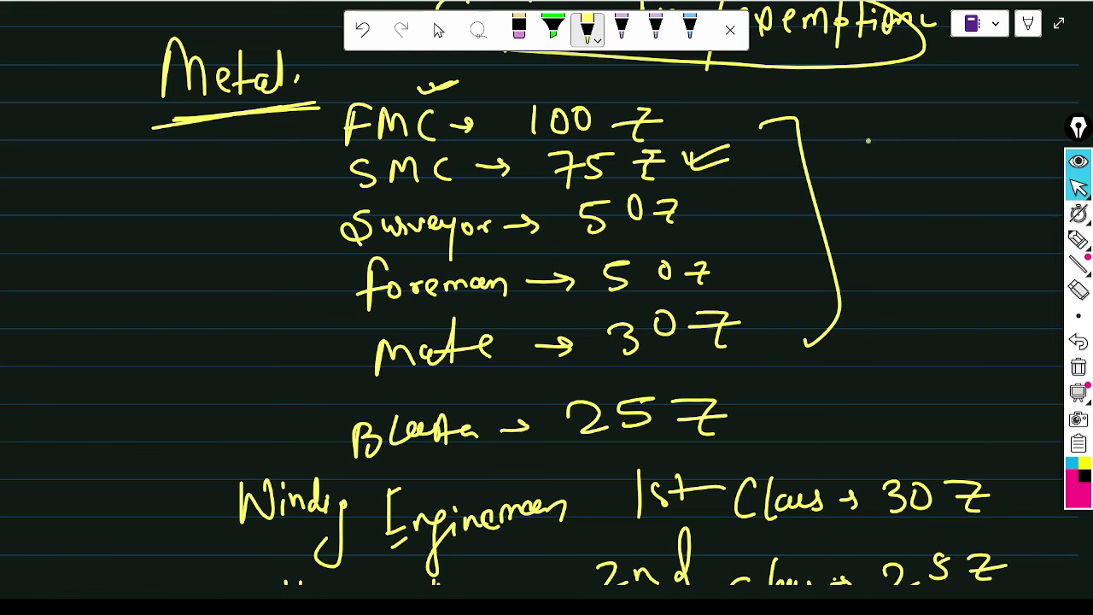
left_click_drag(841, 155, 925, 141)
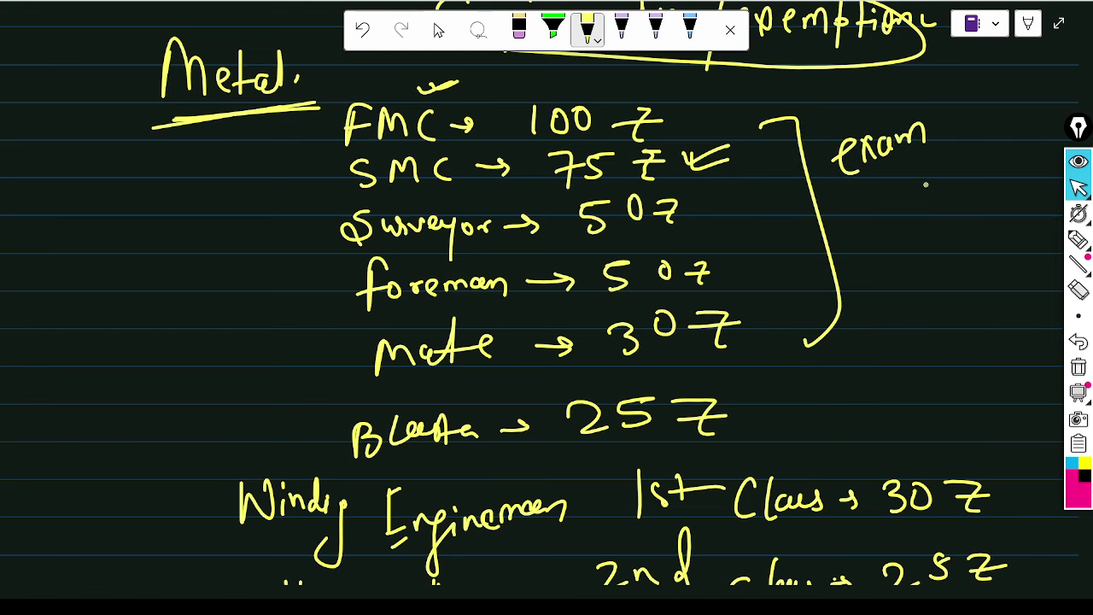
mouse_move(903, 188)
left_mouse_down()
mouse_move(917, 200)
mouse_move(948, 179)
mouse_move(962, 215)
mouse_move(985, 160)
mouse_move(1022, 176)
left_mouse_up()
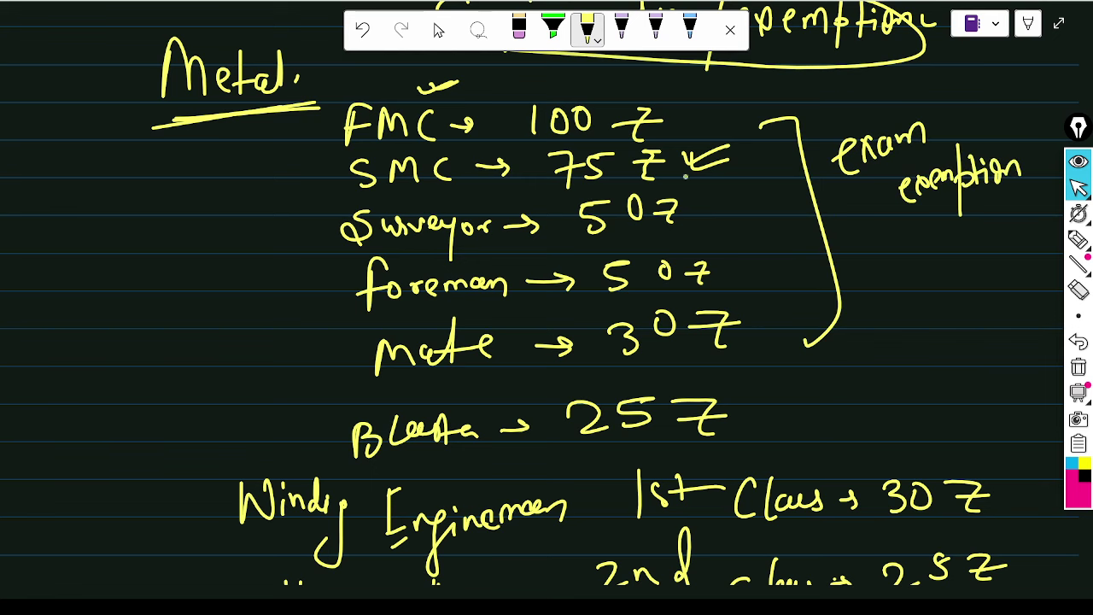
- Tick the FMC 100, Surveyor 50, foreman 50, mate 30 and 25 fees
left_click_drag(665, 111, 698, 111)
mouse_move(700, 195)
left_mouse_down()
mouse_move(706, 204)
mouse_move(751, 189)
left_mouse_up()
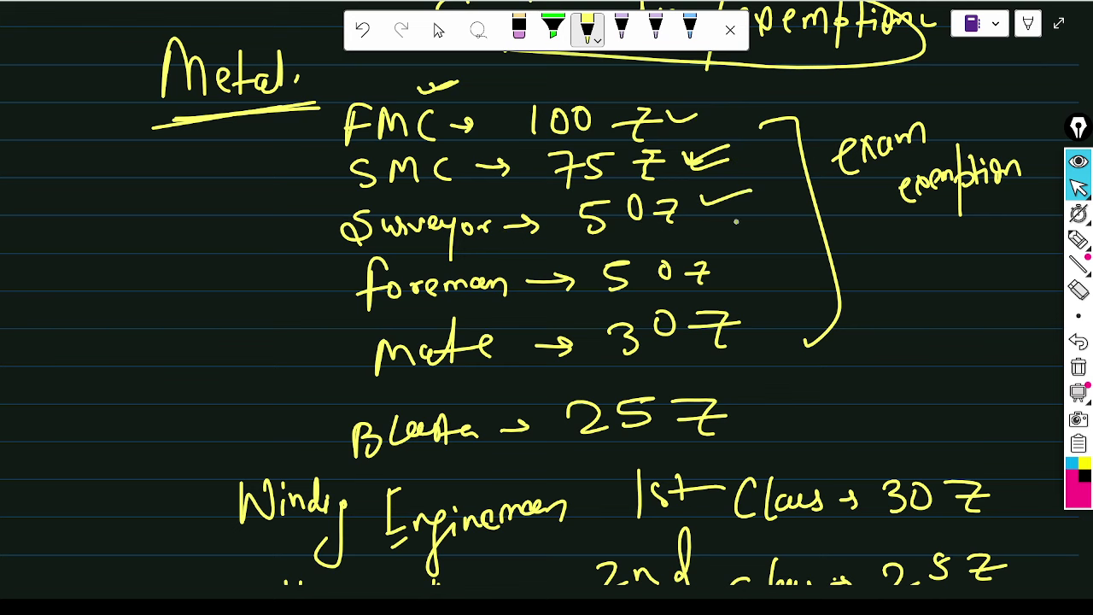
left_click_drag(724, 261, 796, 244)
left_click_drag(766, 316, 806, 309)
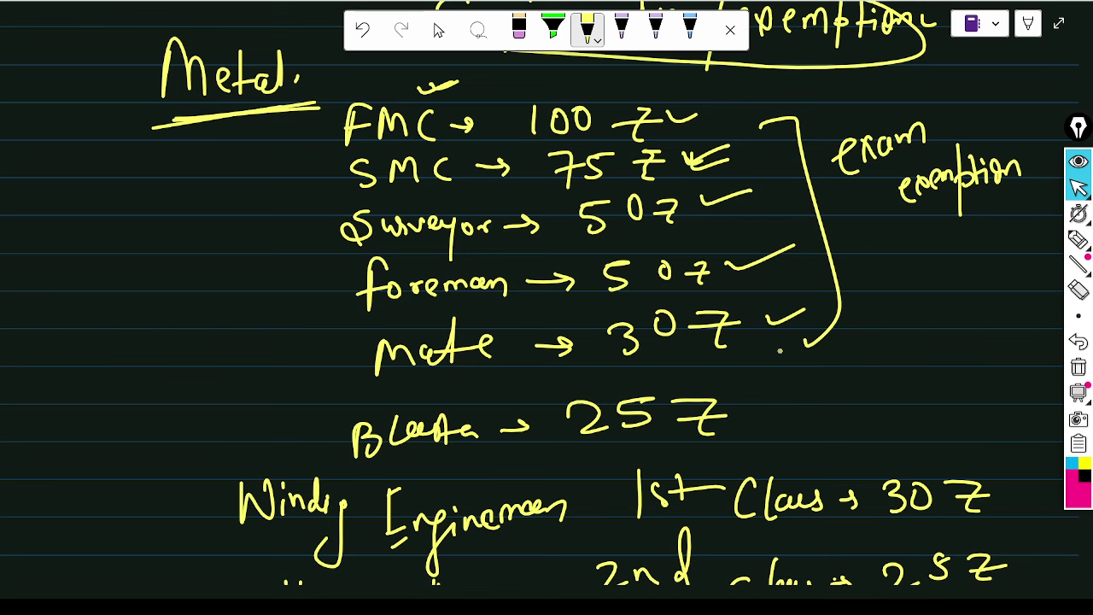
left_click_drag(753, 403, 788, 393)
- Tick both Winding Engineman class fees, including 2nd Class 25
scroll(778, 398, "down", 3)
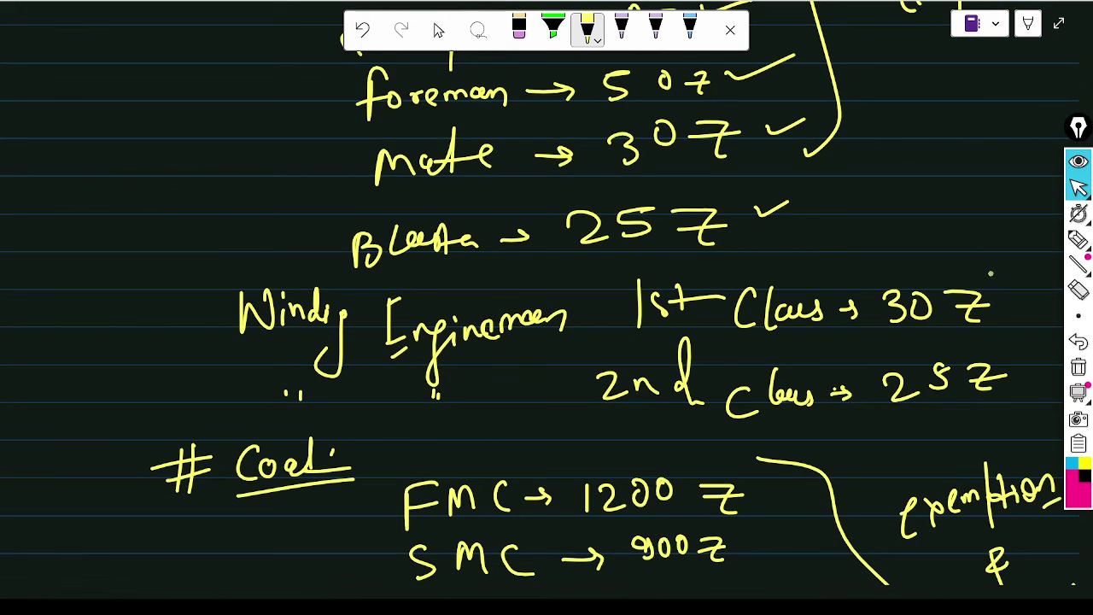
left_click_drag(978, 260, 1020, 253)
left_click_drag(995, 345, 1024, 342)
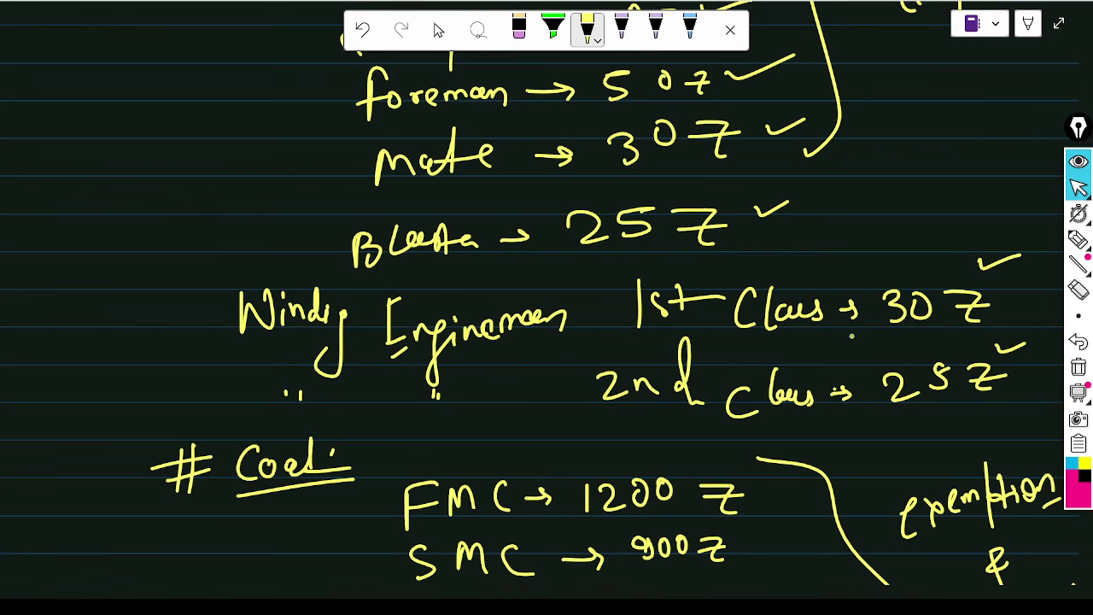
- Tick the Coal FMC, SMC 900 and Surveyor 600 fees
scroll(540, 293, "down", 5)
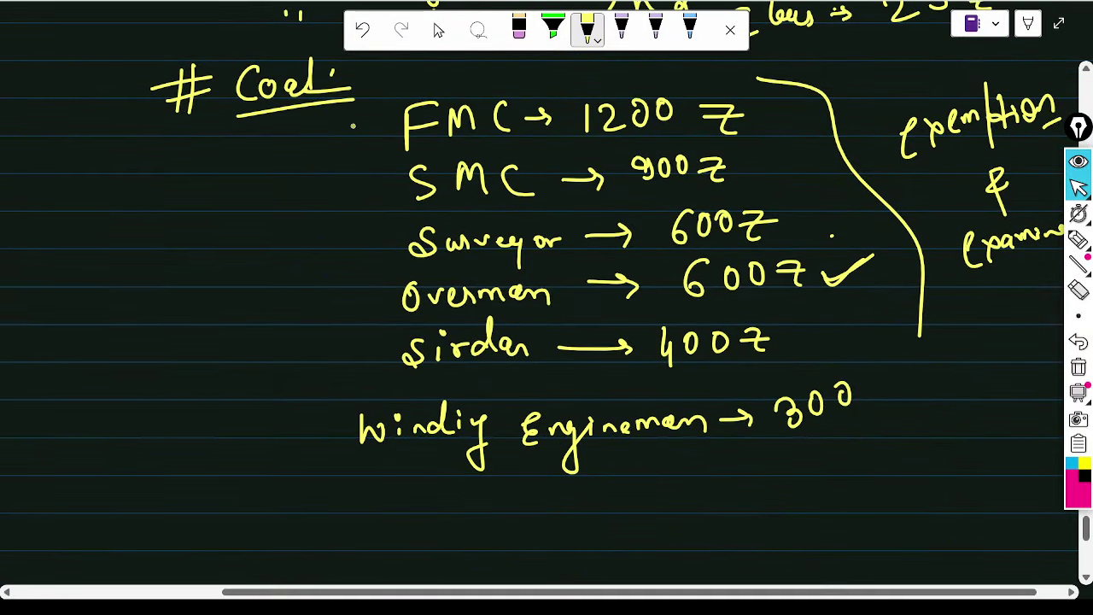
left_click_drag(352, 125, 417, 103)
left_click_drag(729, 90, 751, 84)
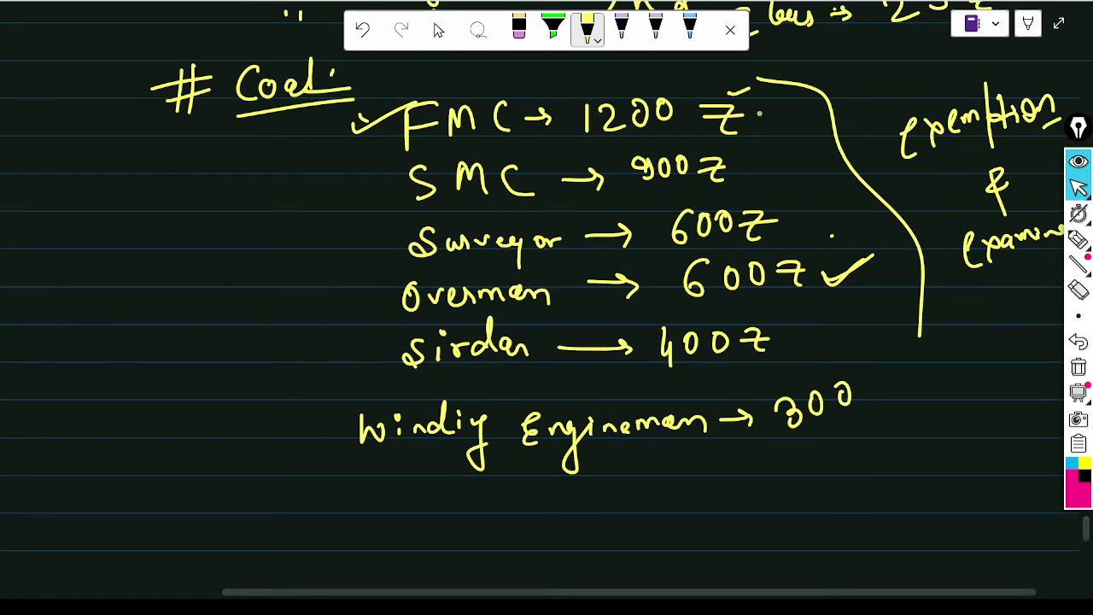
left_click_drag(363, 197, 387, 191)
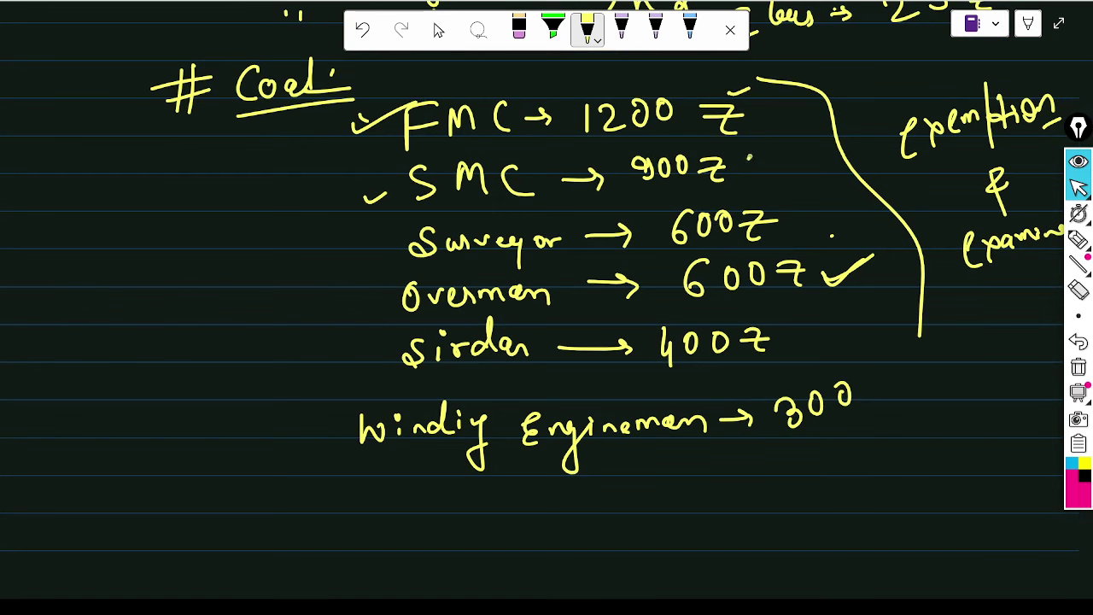
left_click_drag(748, 159, 796, 152)
left_click_drag(404, 232, 425, 227)
mouse_move(796, 198)
left_mouse_down()
mouse_move(801, 210)
mouse_move(840, 204)
left_mouse_up()
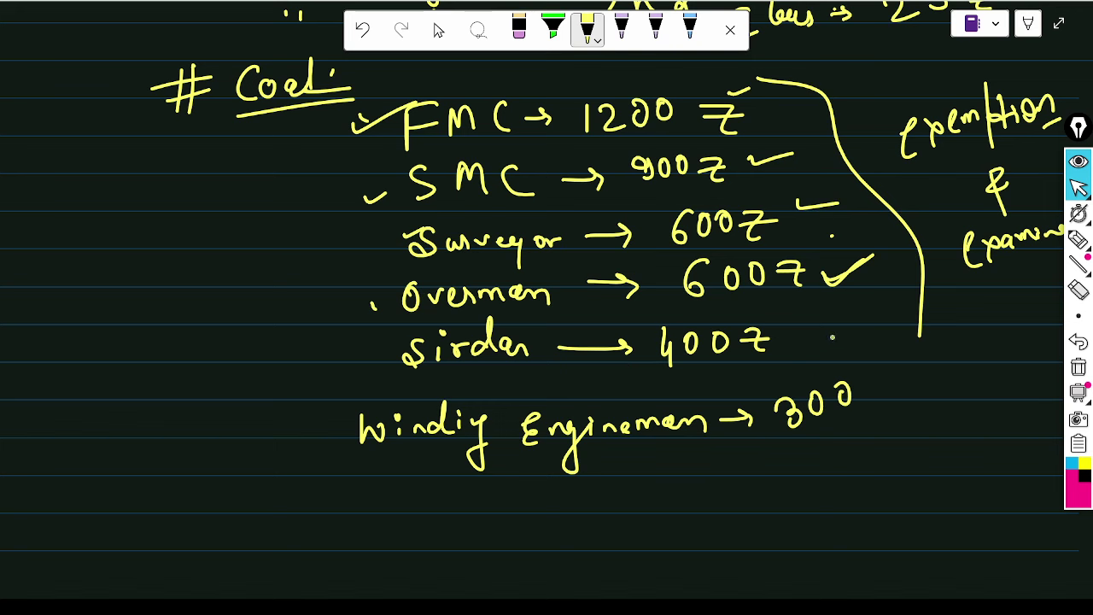
- Tick the Coal 400 fee and the Winding Engineman 300 fee
left_click_drag(816, 326, 875, 321)
left_click_drag(374, 485, 385, 484)
left_click_drag(880, 397, 918, 388)
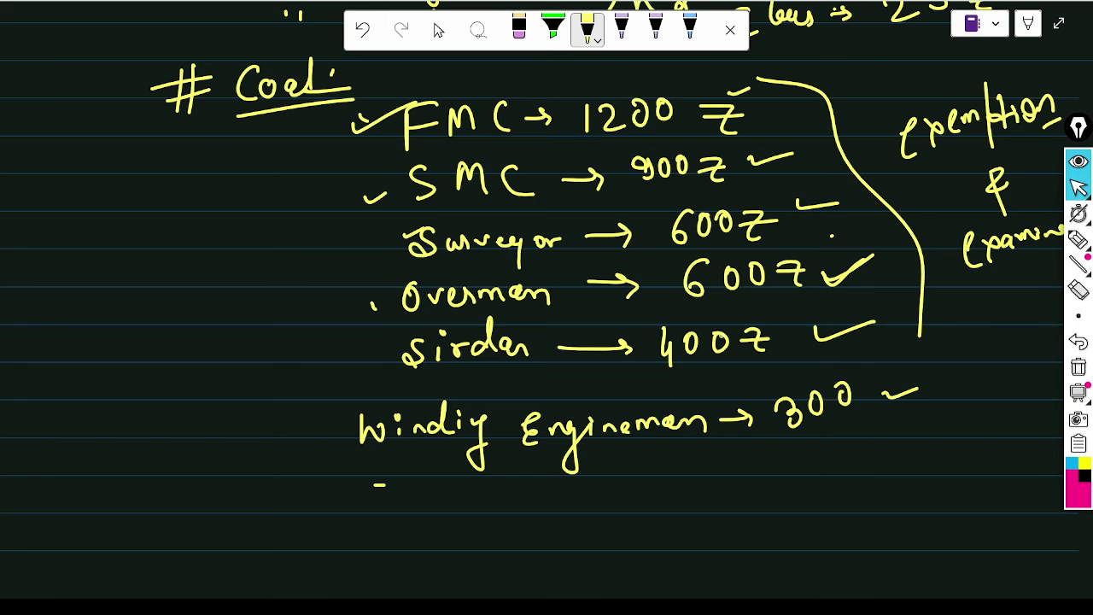
scroll(532, 298, "right", 5)
scroll(532, 298, "up", 2)
scroll(532, 298, "left", 1)
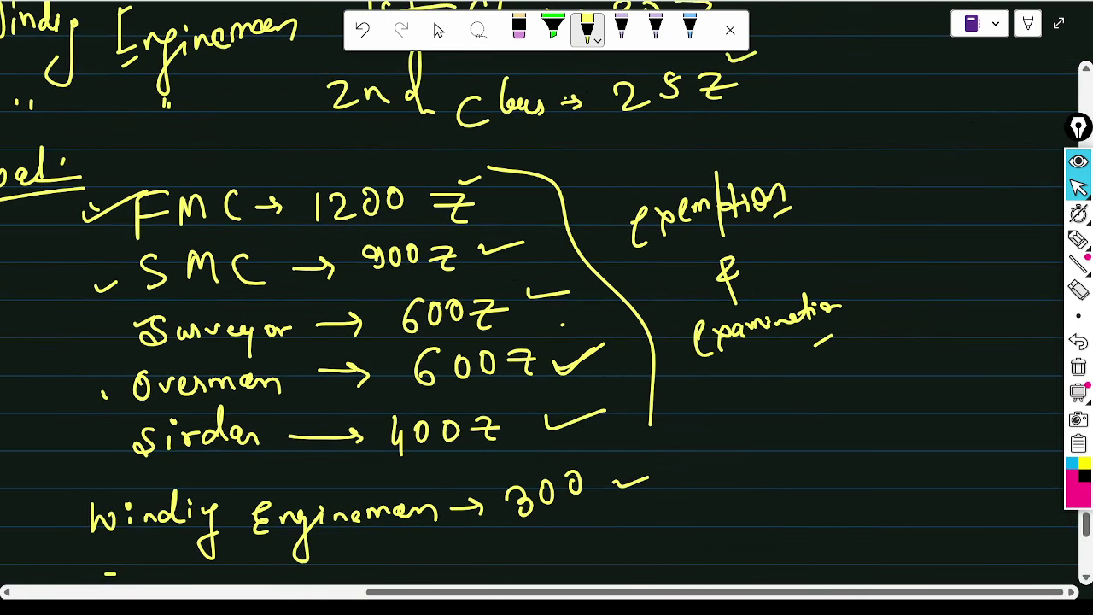
scroll(547, 299, "left", 4)
- Annotate the fee list with a Diploma note, an arrow from PDPT to Overman, and underlined 'exemption'
scroll(547, 299, "down", 1)
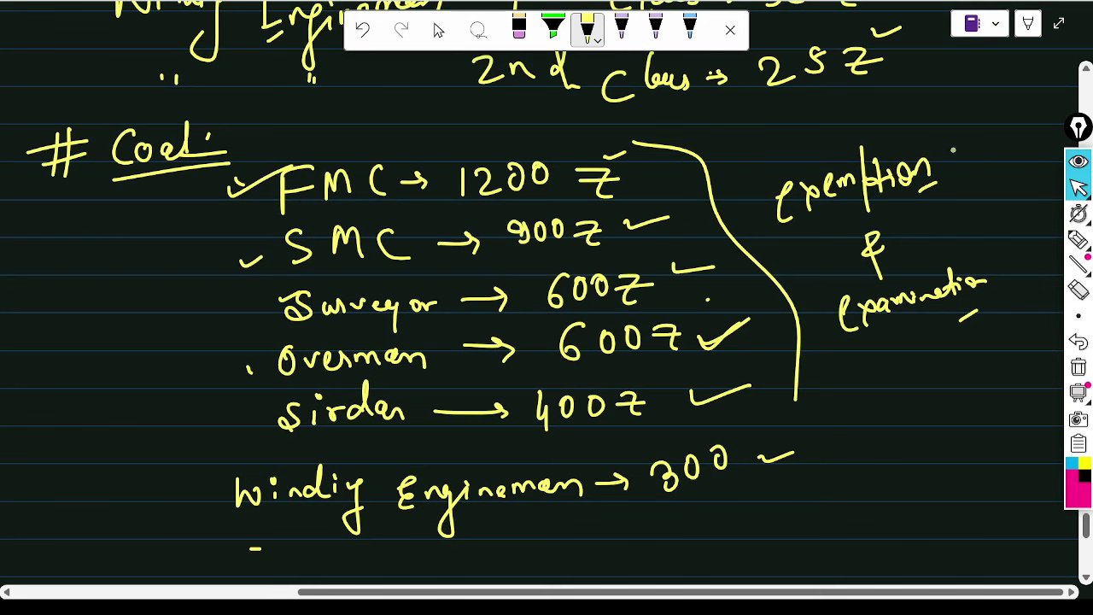
left_click_drag(958, 152, 967, 158)
left_click_drag(978, 273, 1000, 266)
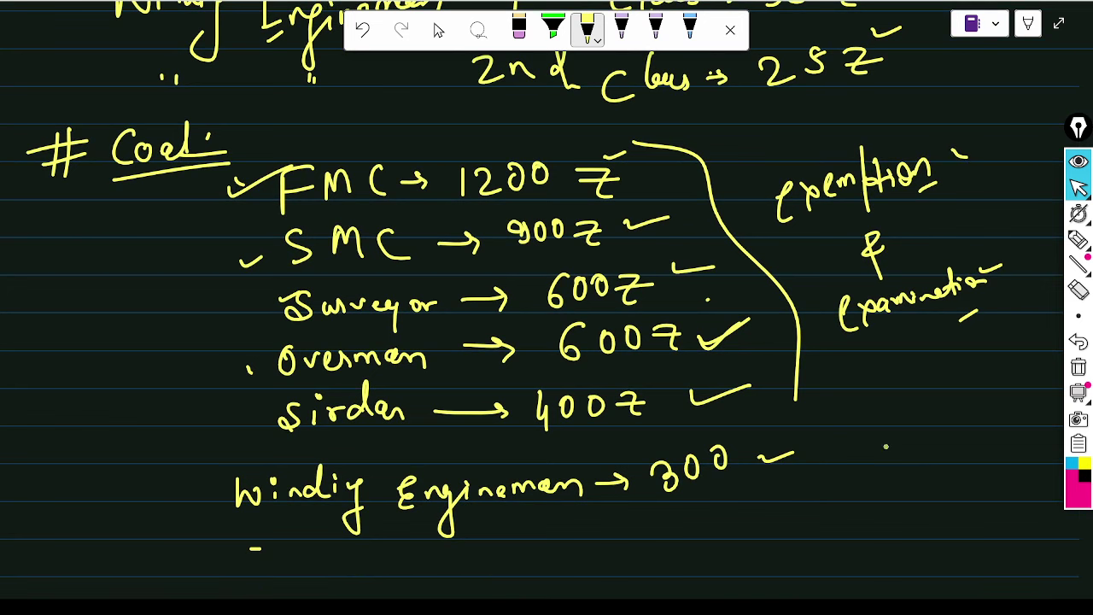
mouse_move(885, 445)
left_mouse_down()
mouse_move(895, 461)
mouse_move(926, 439)
mouse_move(940, 457)
mouse_move(983, 447)
left_mouse_up()
mouse_move(929, 517)
left_mouse_down()
mouse_move(1007, 485)
mouse_move(1002, 512)
left_mouse_up()
scroll(993, 520, "down", 2)
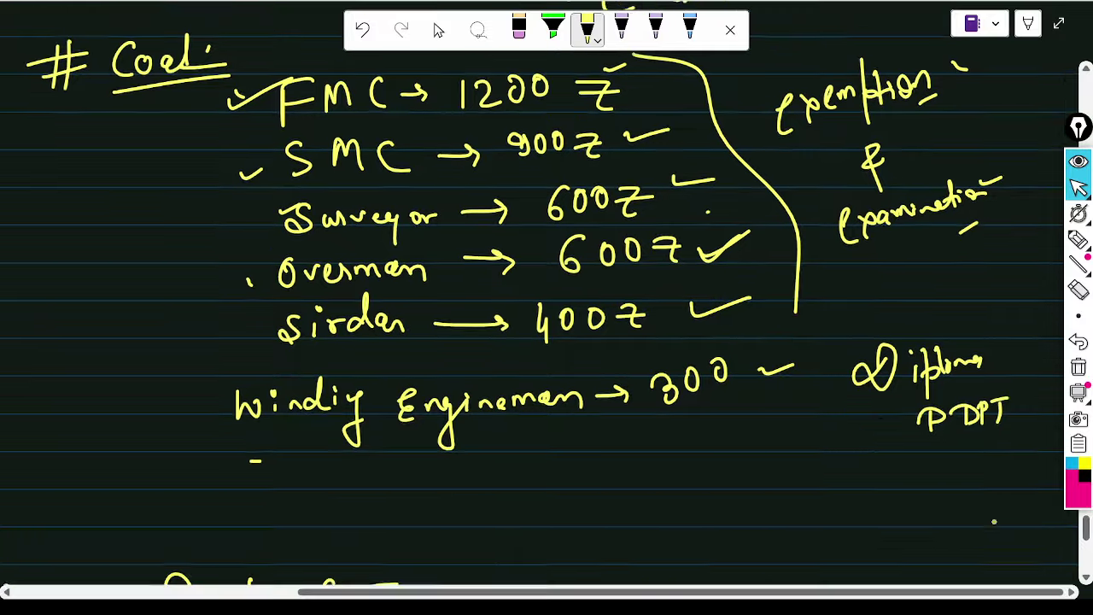
mouse_move(870, 407)
left_mouse_down()
mouse_move(872, 461)
mouse_move(893, 451)
left_mouse_up()
mouse_move(758, 507)
left_mouse_down()
mouse_move(813, 507)
mouse_move(874, 478)
mouse_move(926, 484)
mouse_move(982, 461)
mouse_move(1024, 460)
mouse_move(1056, 437)
mouse_move(1014, 488)
left_mouse_up()
left_click_drag(947, 504, 1033, 470)
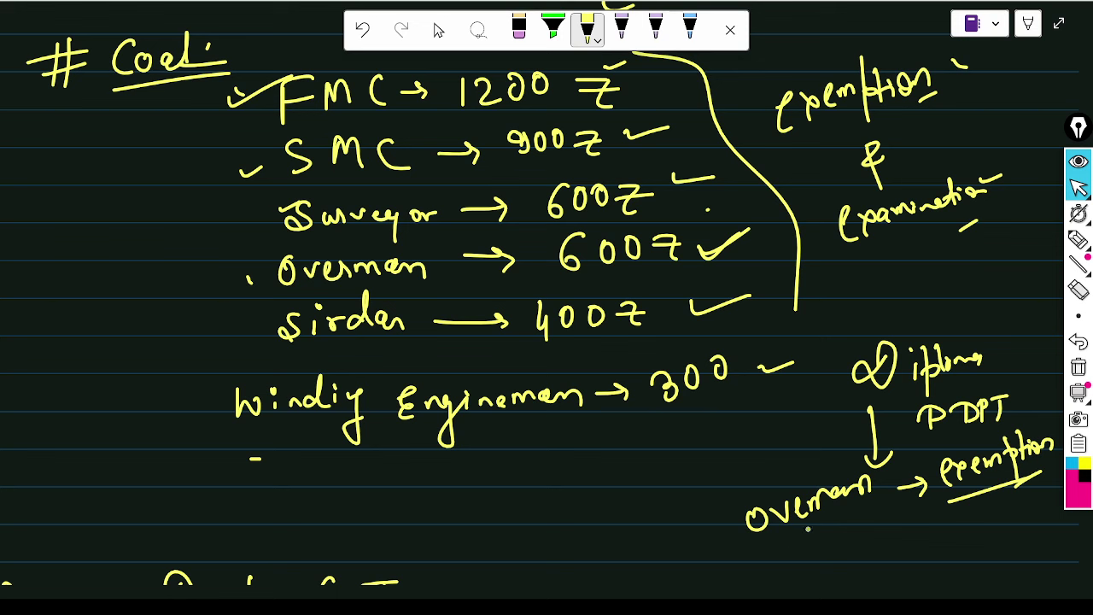
- Add a circled MS with a 7-year note pointing to underlined Overman, labelled Exam
mouse_move(570, 539)
left_mouse_down()
mouse_move(601, 512)
mouse_move(606, 528)
left_mouse_up()
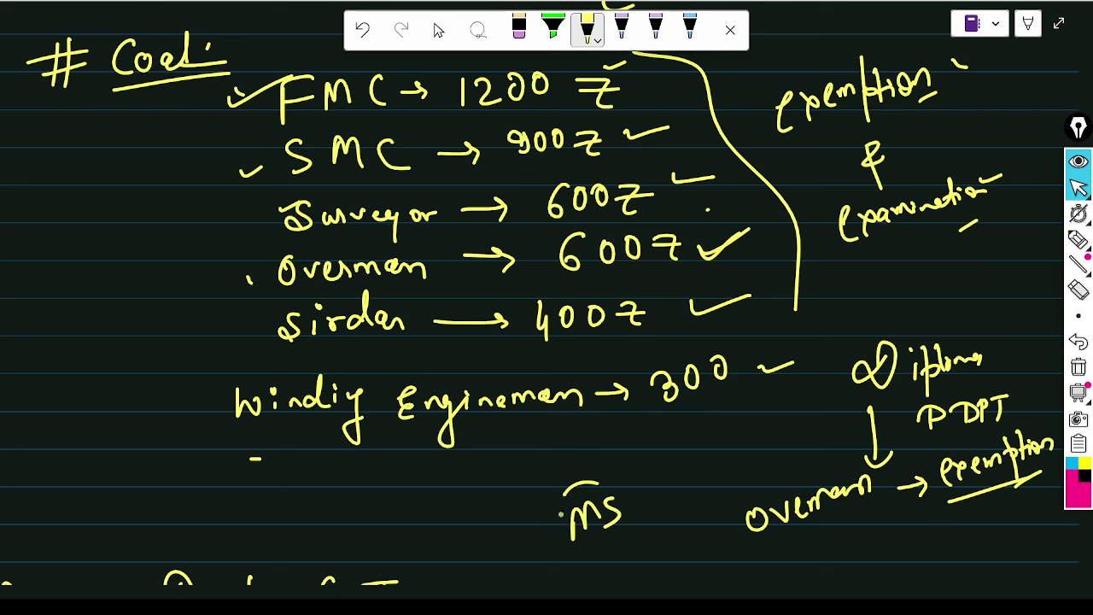
left_click_drag(574, 487, 586, 475)
left_click_drag(657, 480, 662, 494)
mouse_move(677, 452)
left_mouse_down()
mouse_move(686, 473)
mouse_move(718, 466)
mouse_move(758, 425)
mouse_move(754, 485)
mouse_move(765, 499)
left_mouse_up()
left_click_drag(751, 485, 771, 483)
left_click_drag(776, 548, 860, 521)
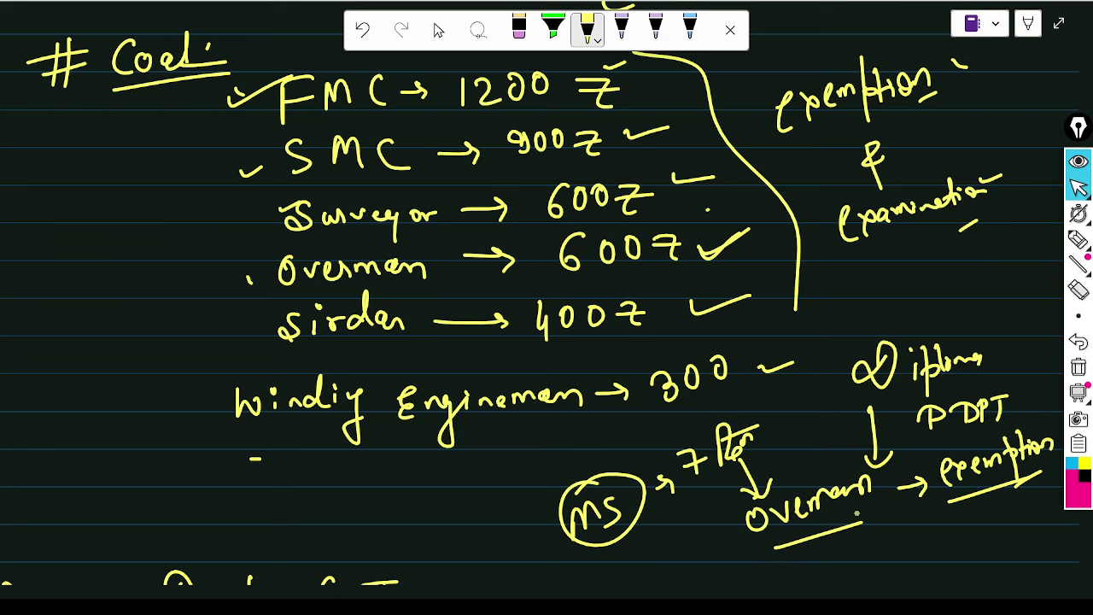
mouse_move(782, 443)
left_mouse_down()
mouse_move(816, 456)
mouse_move(852, 437)
mouse_move(859, 450)
left_mouse_up()
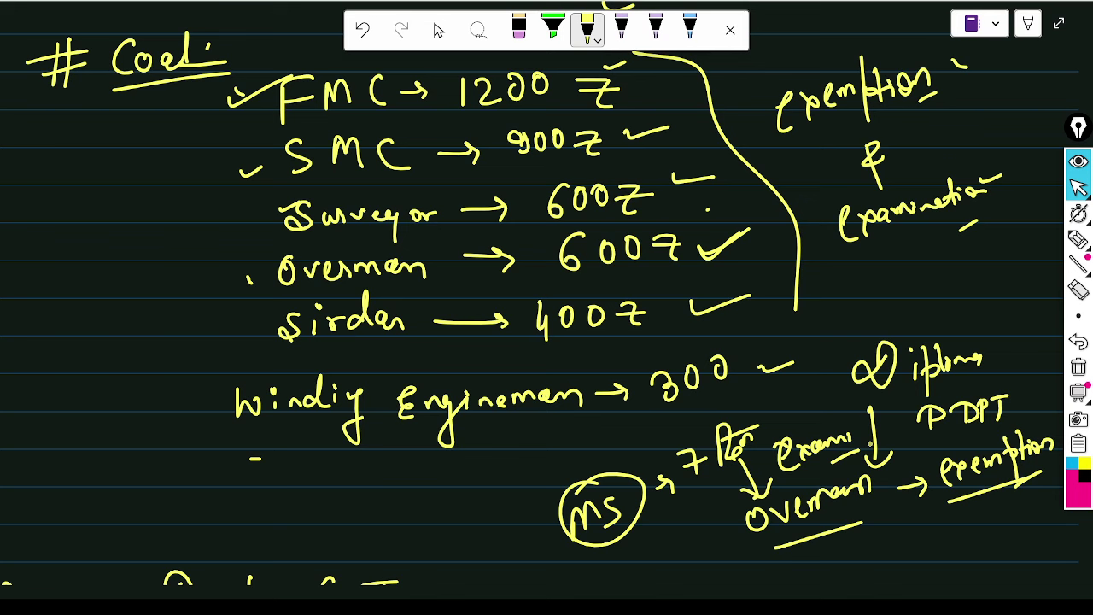
scroll(547, 308, "up", 1)
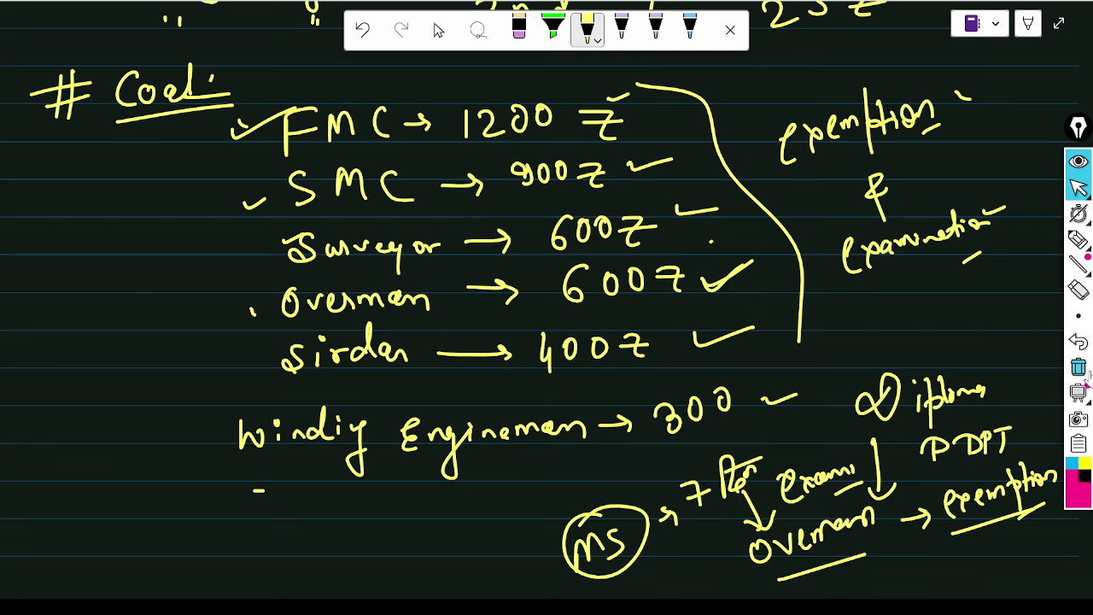
- With the ink tool, handwrite 600, 610 and 600.01 on the left, striking 600.01 out
mouse_move(1062, 213)
mouse_move(1078, 188)
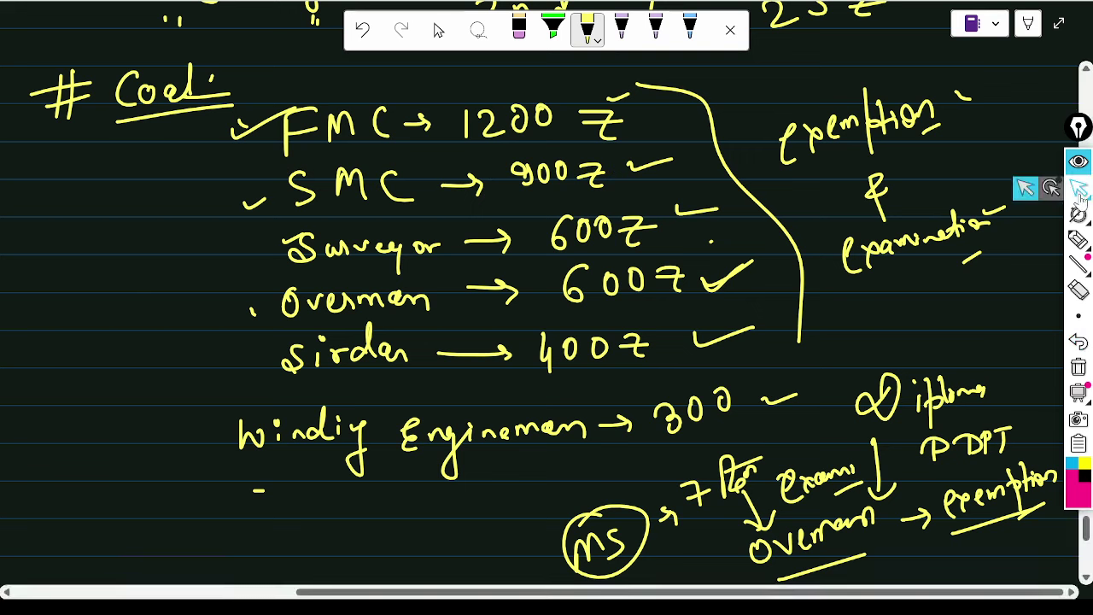
mouse_move(974, 5)
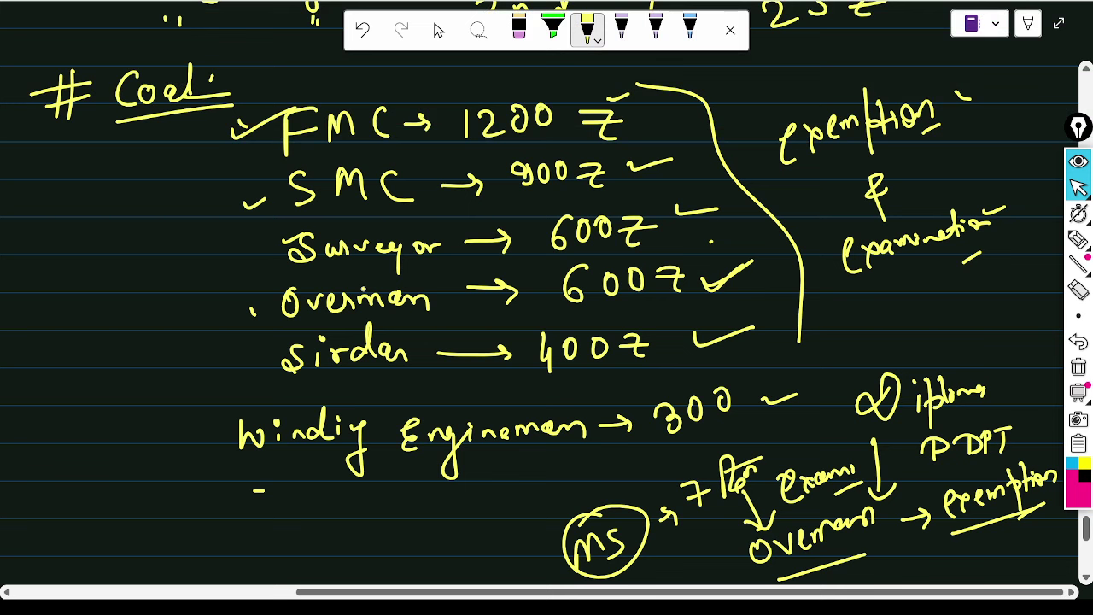
left_click(1078, 240)
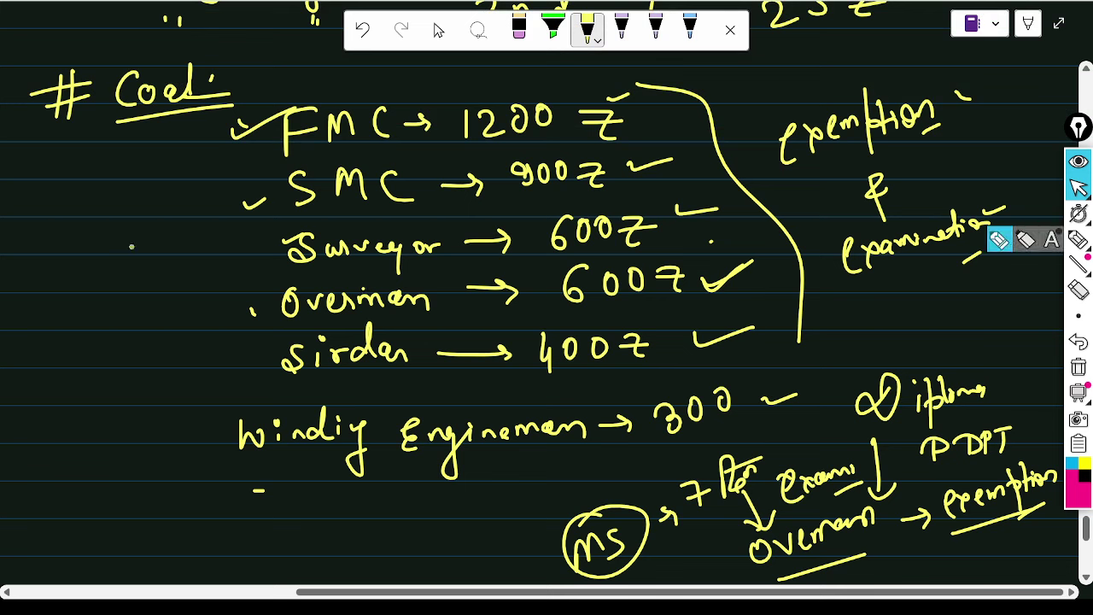
mouse_move(97, 259)
left_mouse_down()
mouse_move(87, 289)
mouse_move(112, 269)
left_mouse_up()
mouse_move(130, 262)
left_mouse_down()
mouse_move(127, 277)
mouse_move(146, 236)
left_mouse_up()
mouse_move(56, 359)
left_mouse_down()
mouse_move(55, 394)
mouse_move(66, 393)
left_mouse_up()
mouse_move(84, 362)
left_mouse_down()
mouse_move(79, 376)
mouse_move(84, 362)
left_mouse_up()
left_click(72, 376)
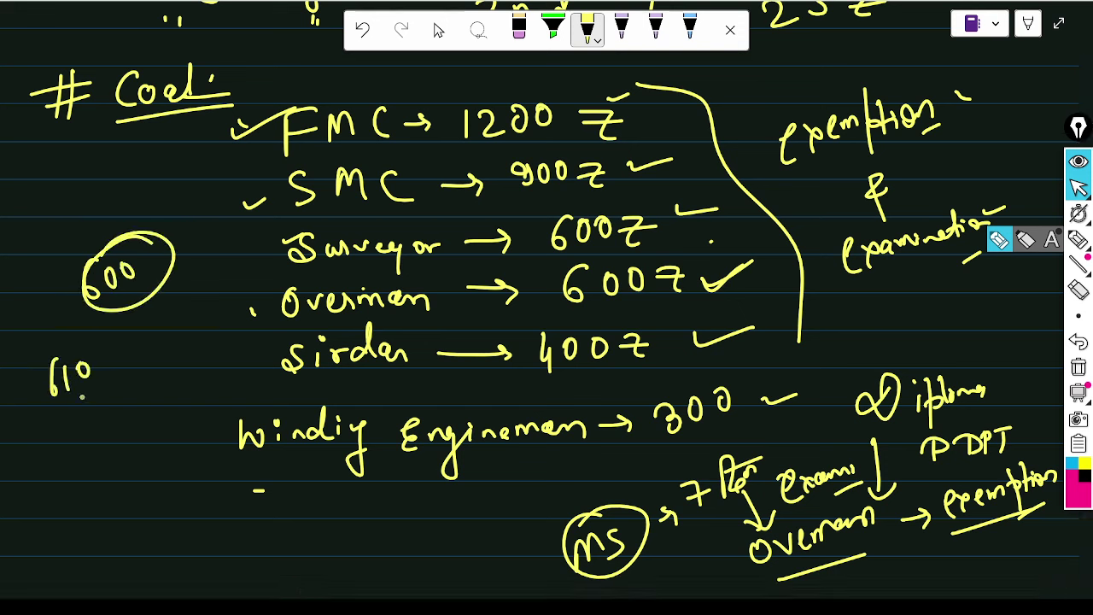
left_click_drag(75, 420, 65, 446)
mouse_move(88, 423)
left_mouse_down()
mouse_move(130, 415)
mouse_move(143, 436)
left_mouse_up()
left_click(115, 424)
left_click_drag(154, 398, 151, 401)
left_click_drag(62, 465, 215, 397)
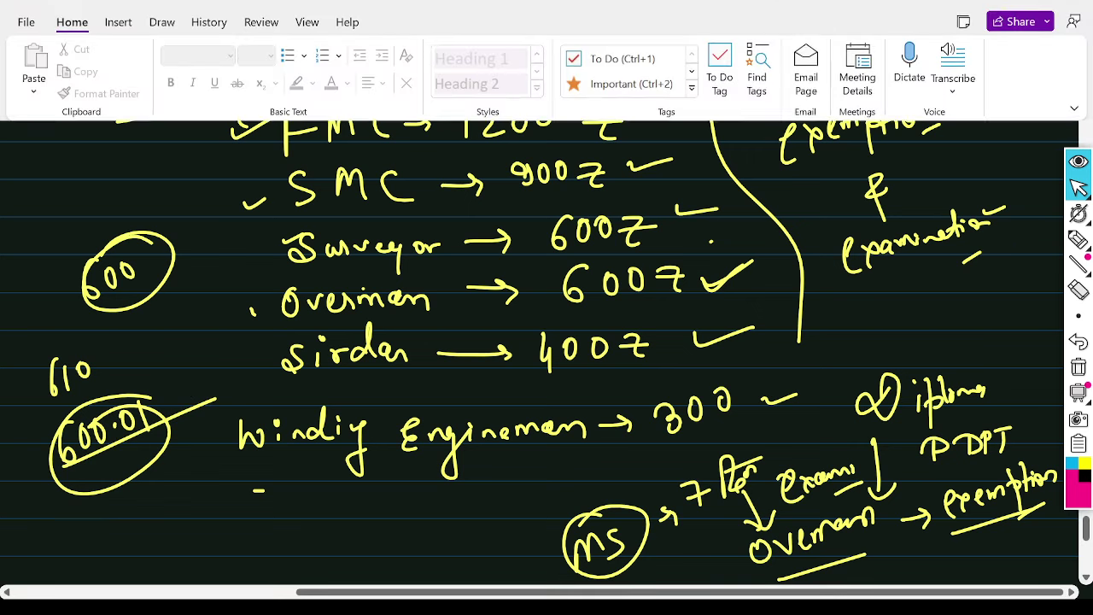
key("alt+Tab")
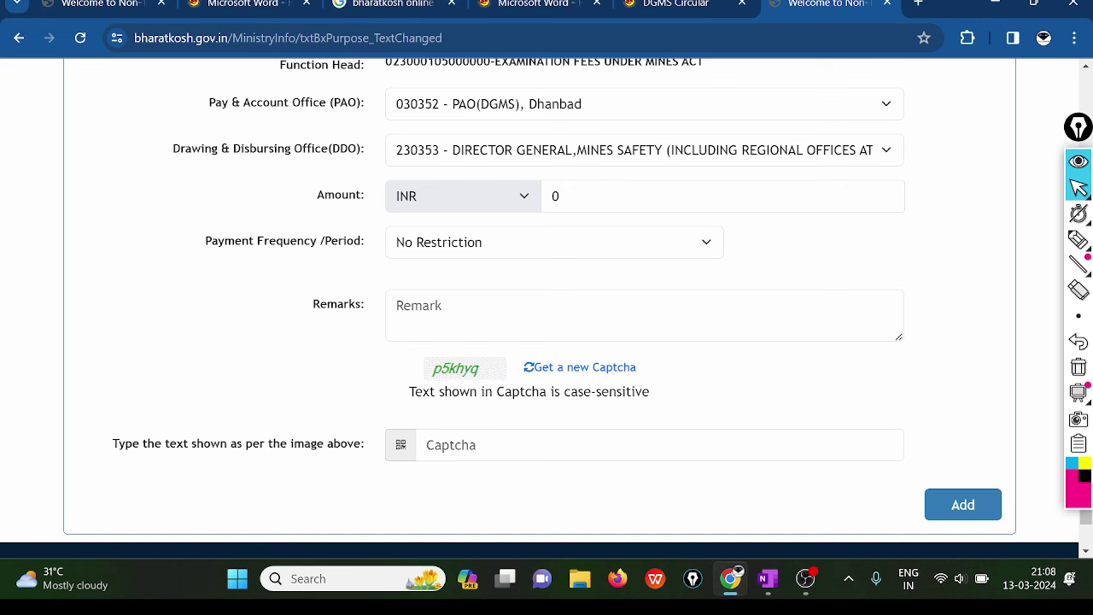
- Change the Amount field from 0 to 600 and check the amount shown in words
left_click(558, 197)
key("BackSpace")
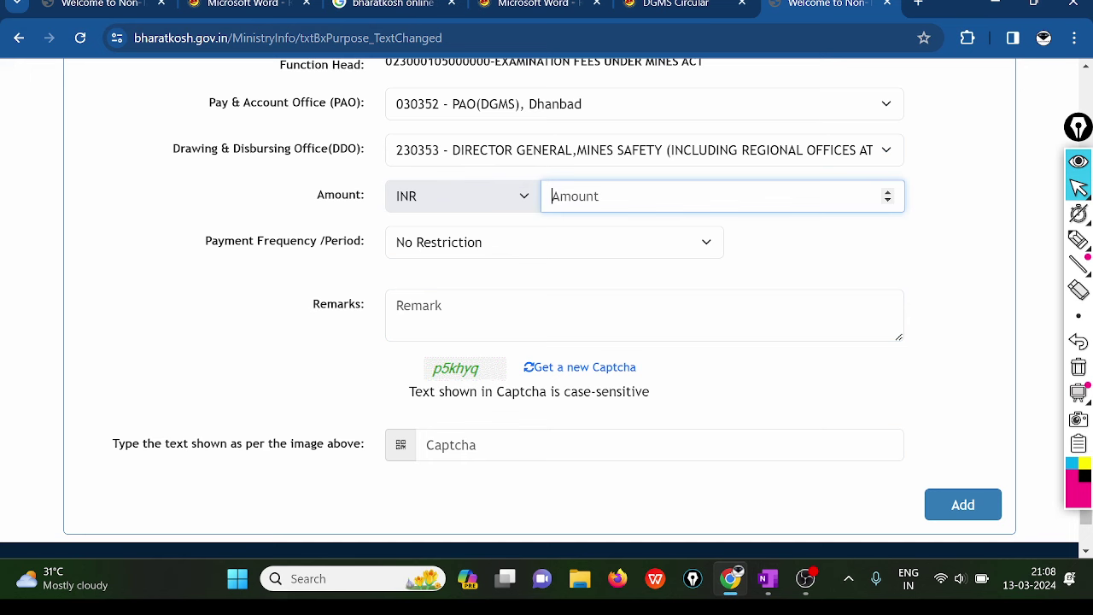
type("6006")
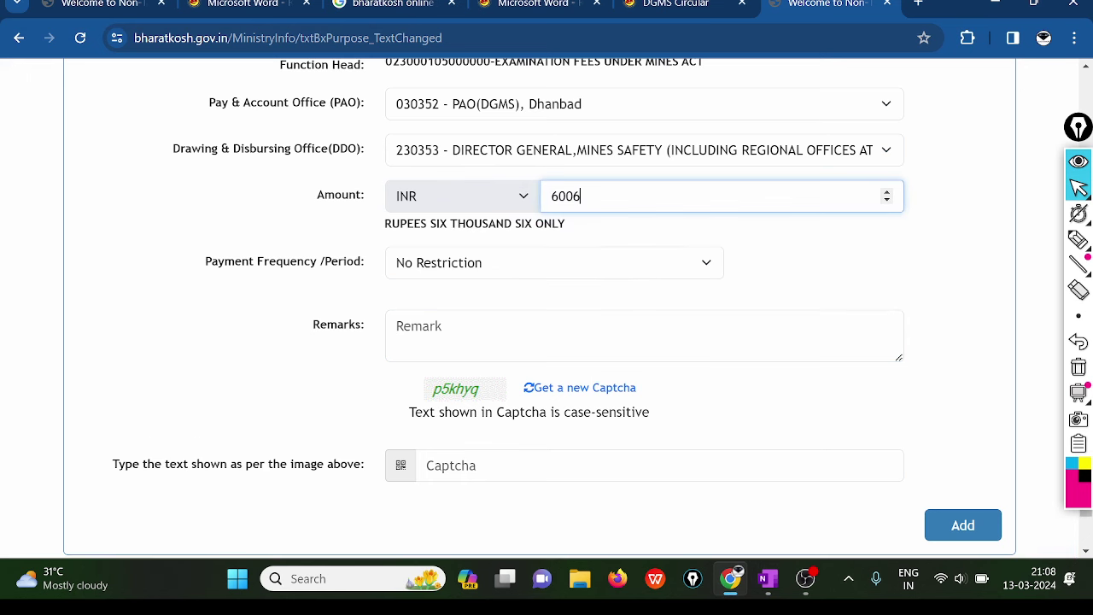
key("BackSpace")
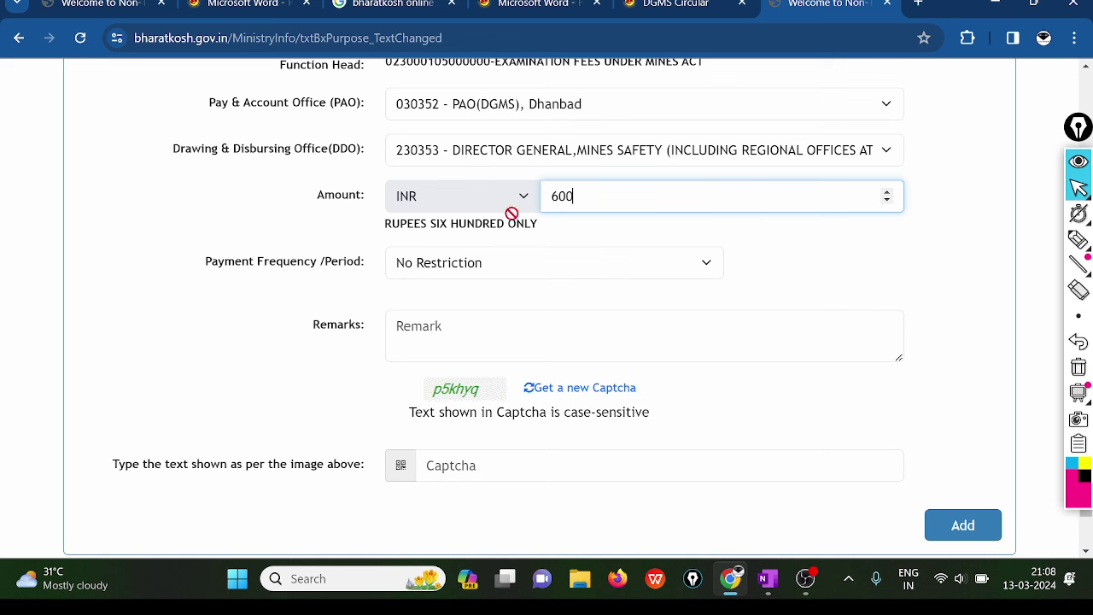
left_click_drag(450, 226, 531, 230)
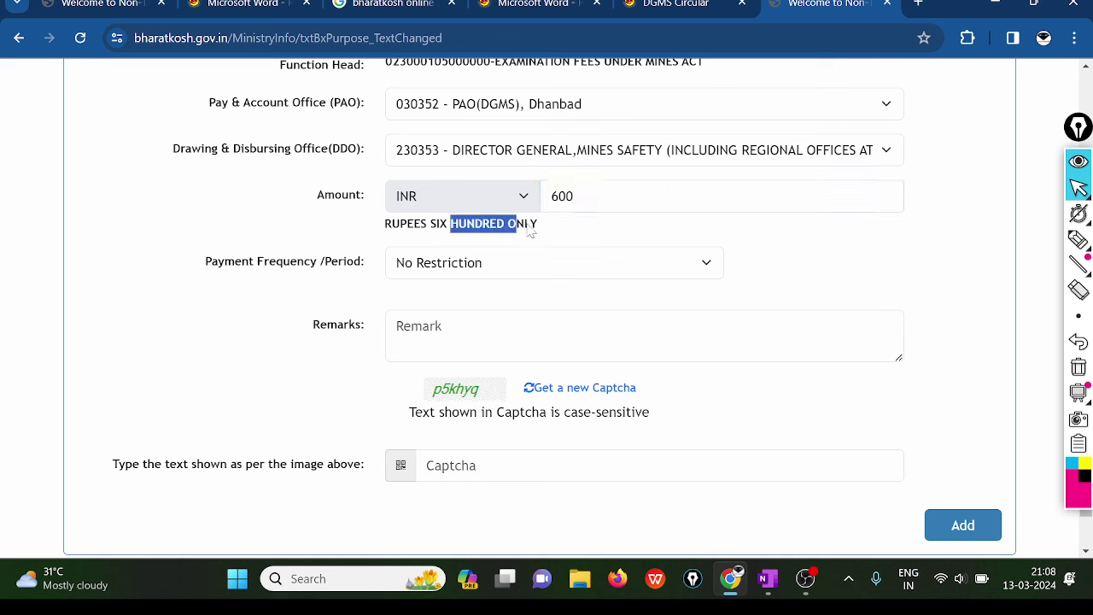
left_click(586, 229)
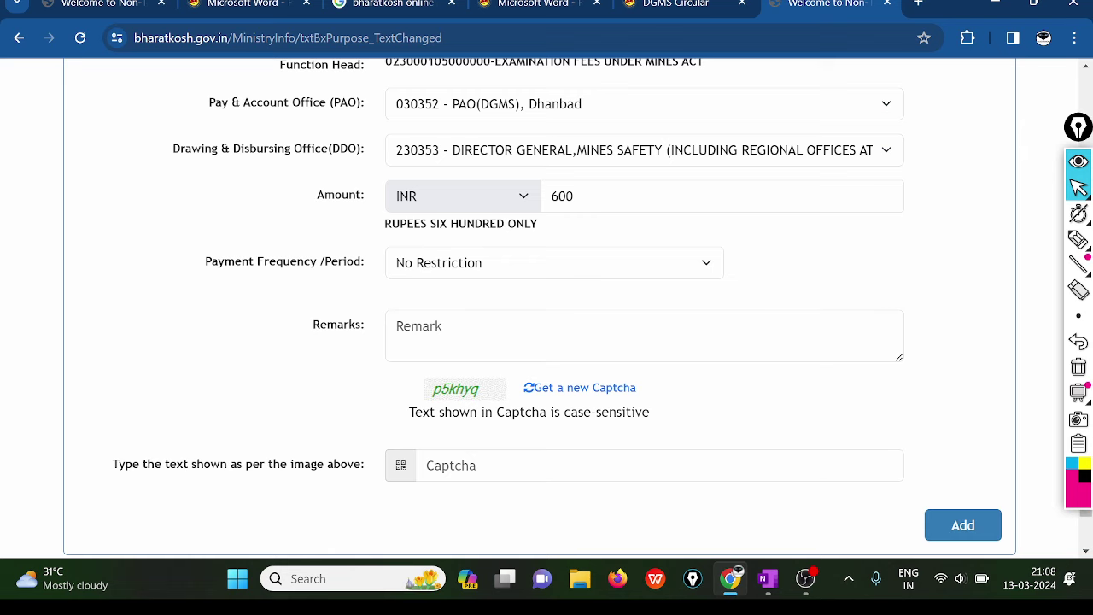
key("ctrl+2")
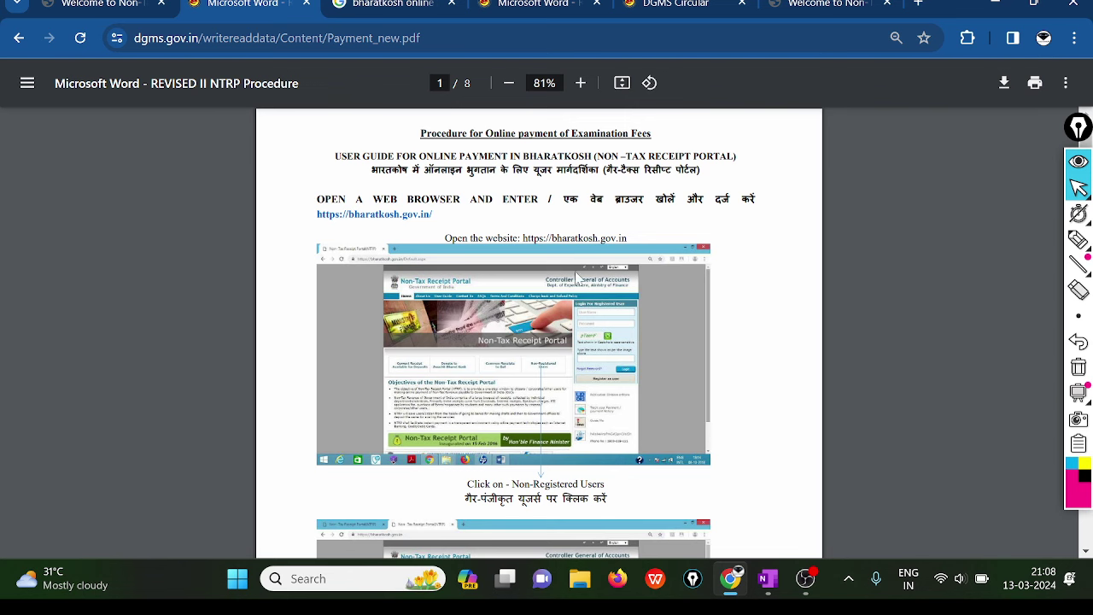
- On page 4, pen-mark the examination list's GAS TESTING and SECOND CLASS lines, then erase the marks
scroll(580, 280, "down", 10)
scroll(591, 285, "up", 5, "ctrl")
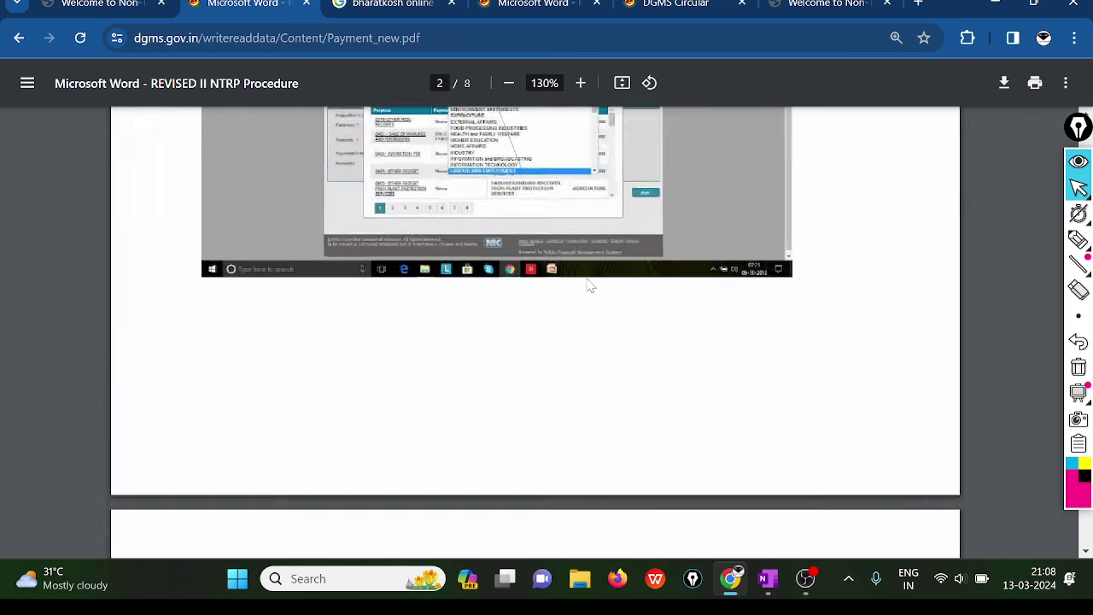
scroll(591, 285, "down", 20)
scroll(591, 285, "down", 10)
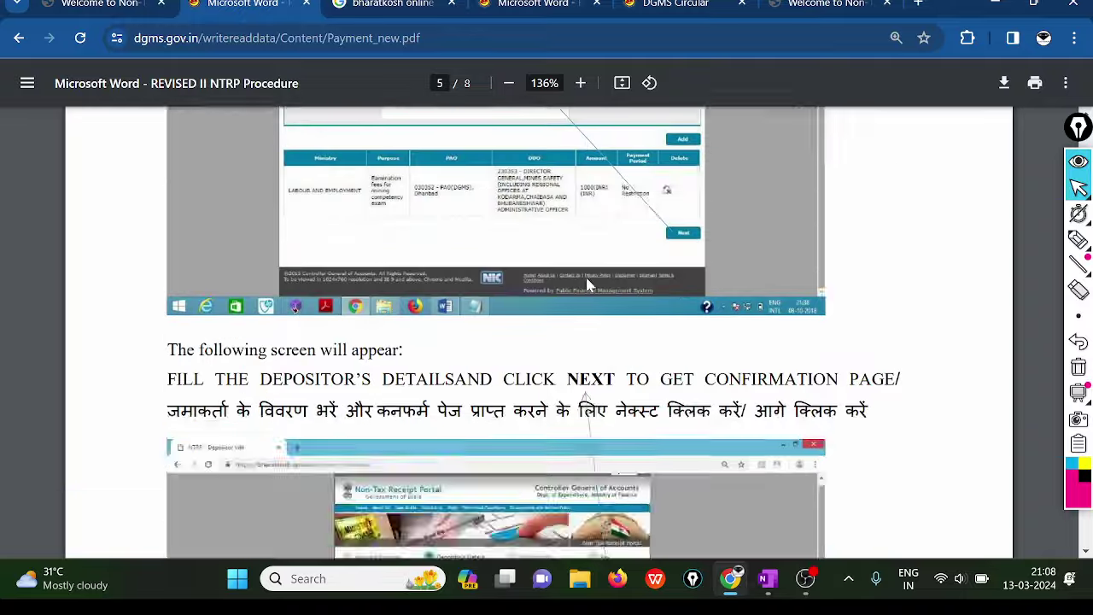
scroll(591, 285, "up", 10)
scroll(591, 285, "down", 1)
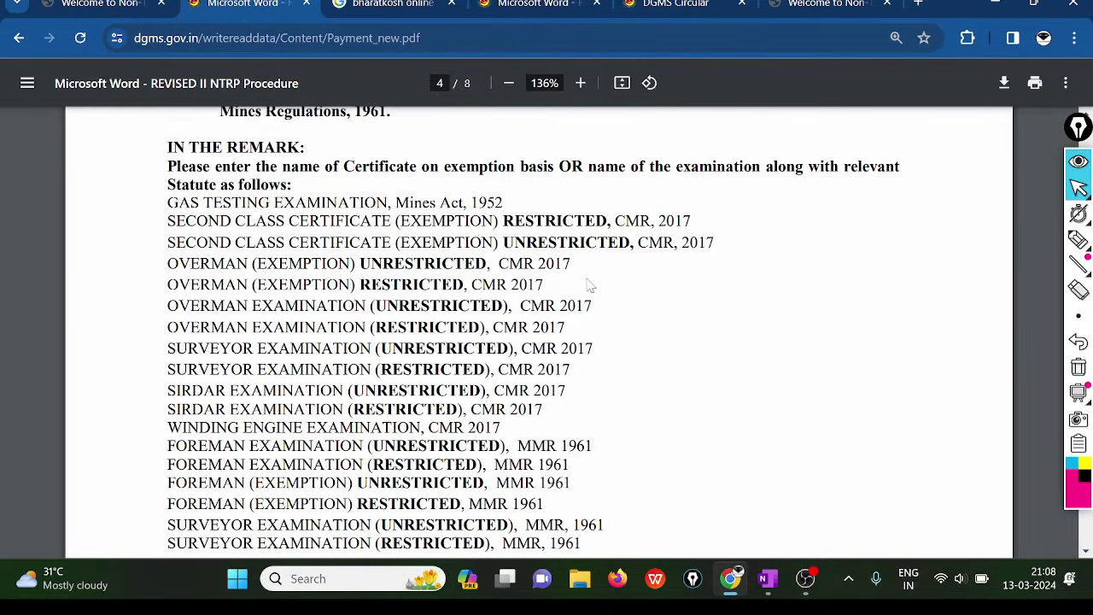
left_click(1079, 239)
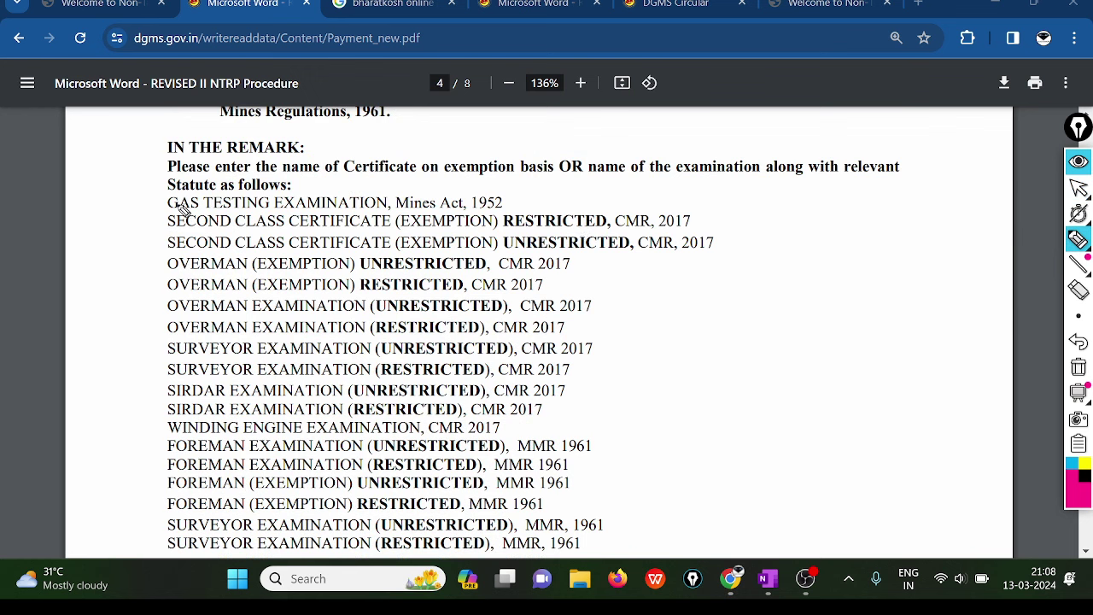
mouse_move(163, 197)
left_mouse_down()
mouse_move(135, 436)
mouse_move(167, 543)
mouse_move(156, 588)
left_mouse_up()
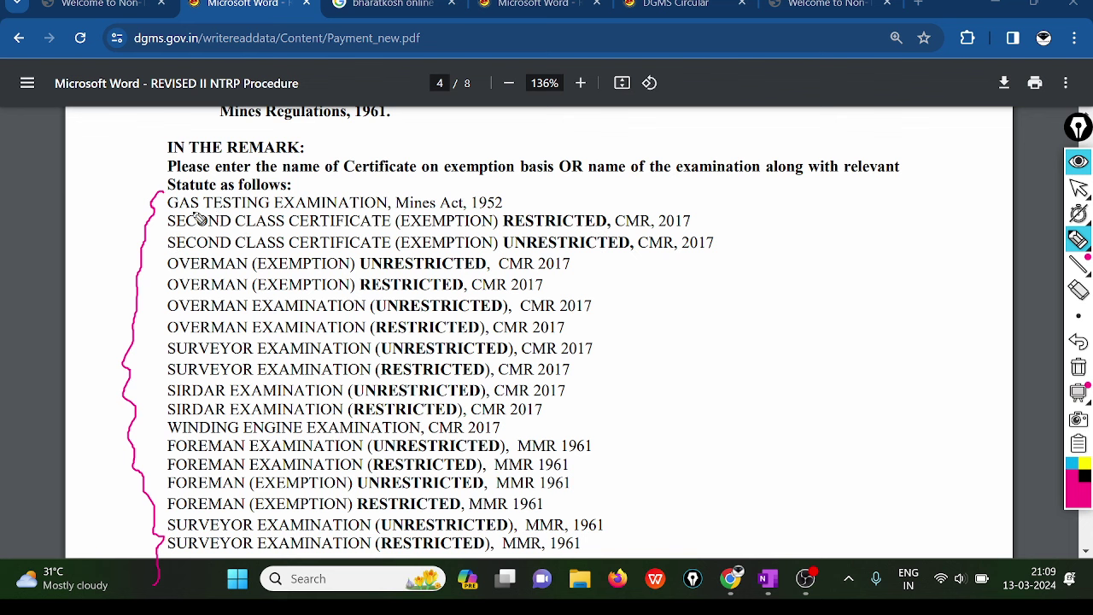
mouse_move(169, 210)
left_mouse_down()
mouse_move(506, 220)
mouse_move(533, 195)
left_mouse_up()
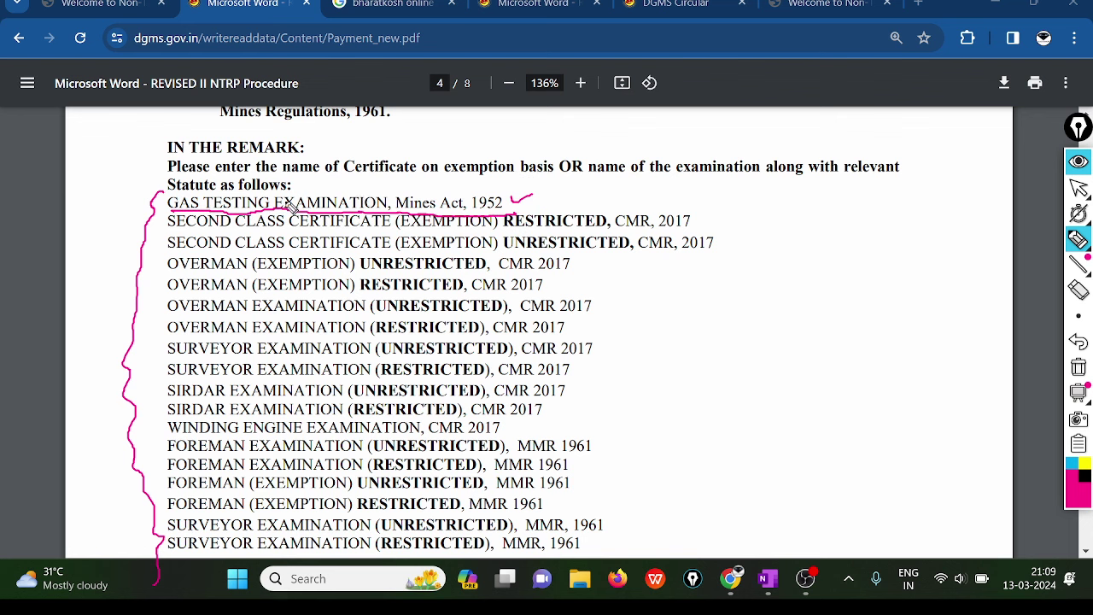
left_click_drag(160, 241, 183, 227)
left_click_drag(327, 194, 376, 175)
mouse_move(287, 205)
left_mouse_down()
mouse_move(368, 203)
mouse_move(388, 214)
left_mouse_up()
left_click(1077, 367)
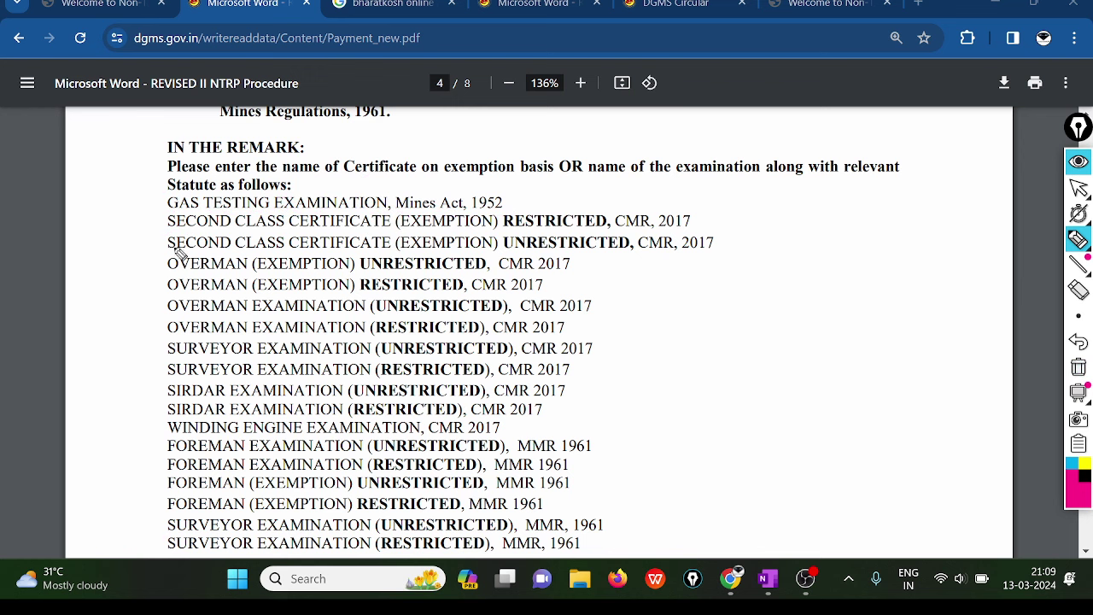
- Underline the SECOND CLASS CERTIFICATE and OVERMAN (EXEMPTION) UNRESTRICTED, CMR rows, then clear the marks
mouse_move(151, 220)
left_mouse_down()
mouse_move(201, 212)
mouse_move(257, 231)
mouse_move(504, 238)
mouse_move(688, 229)
mouse_move(731, 207)
left_mouse_up()
left_click_drag(147, 268, 484, 274)
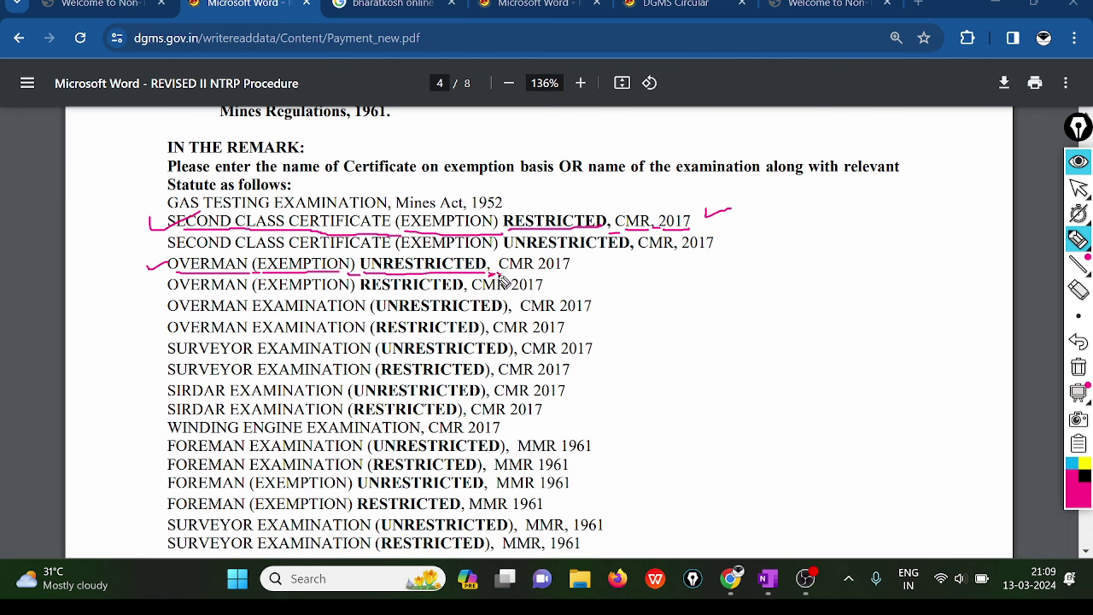
left_click_drag(489, 274, 503, 273)
left_click_drag(578, 267, 598, 260)
left_click_drag(558, 211, 578, 202)
left_click_drag(424, 268, 459, 257)
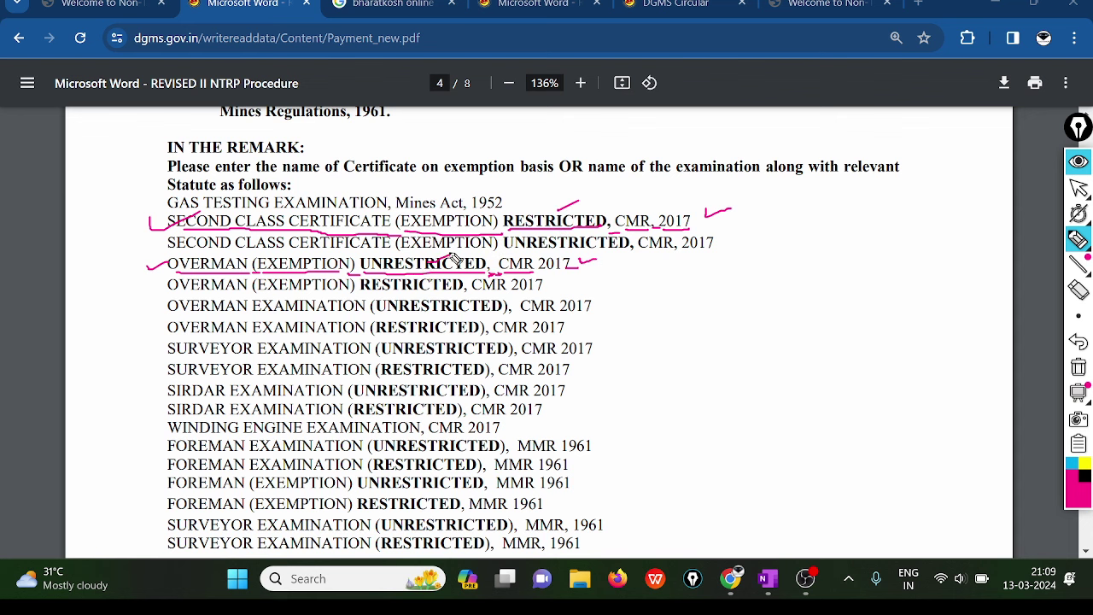
left_click(1078, 367)
mouse_move(1075, 224)
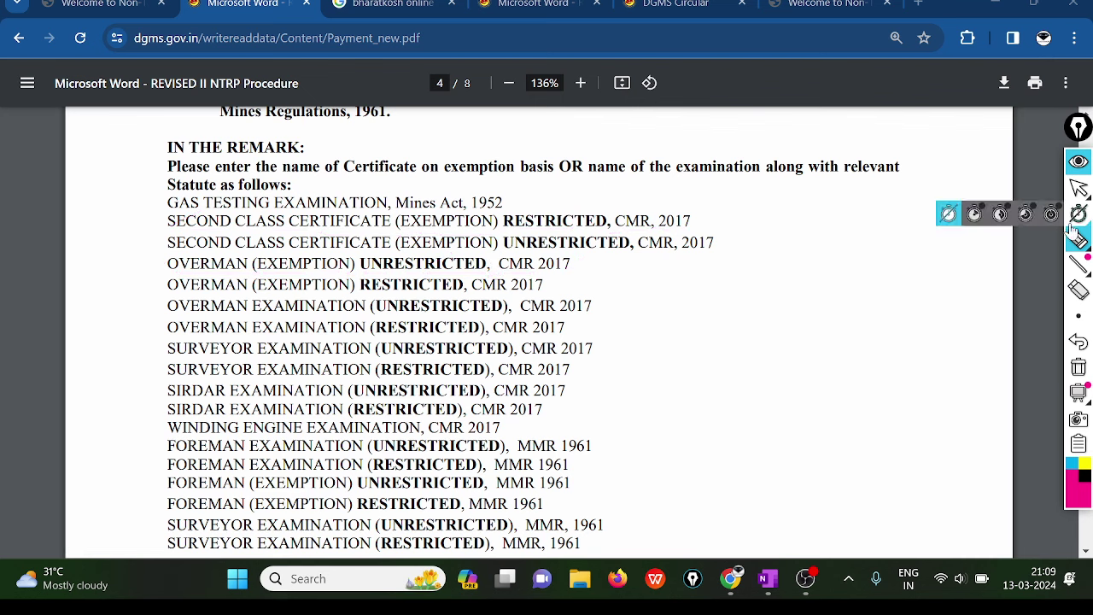
left_click(1078, 188)
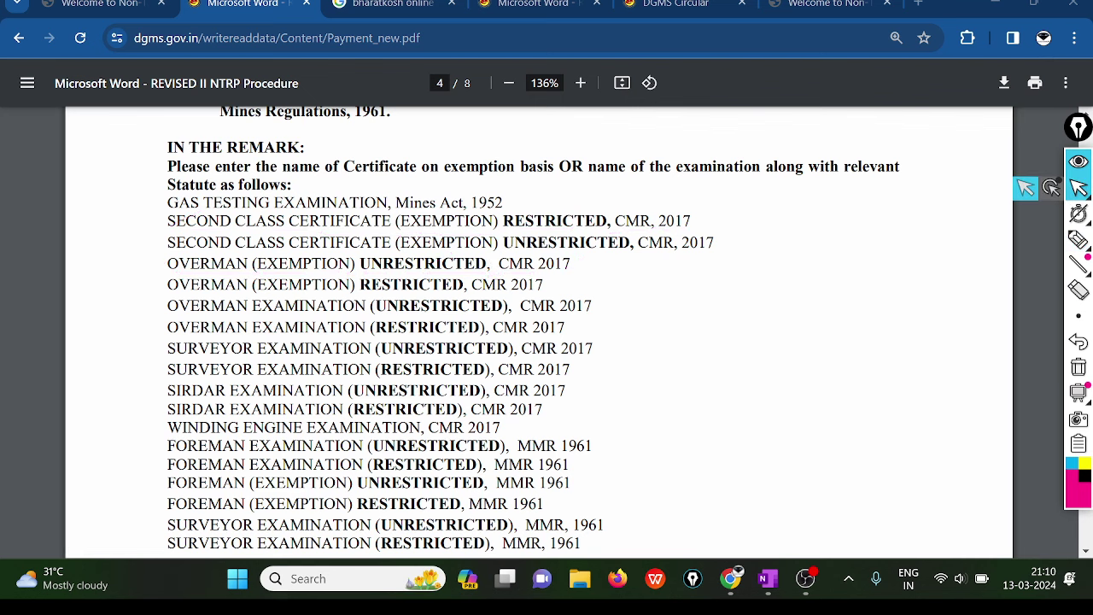
scroll(537, 333, "down", 3)
scroll(538, 333, "up", 2)
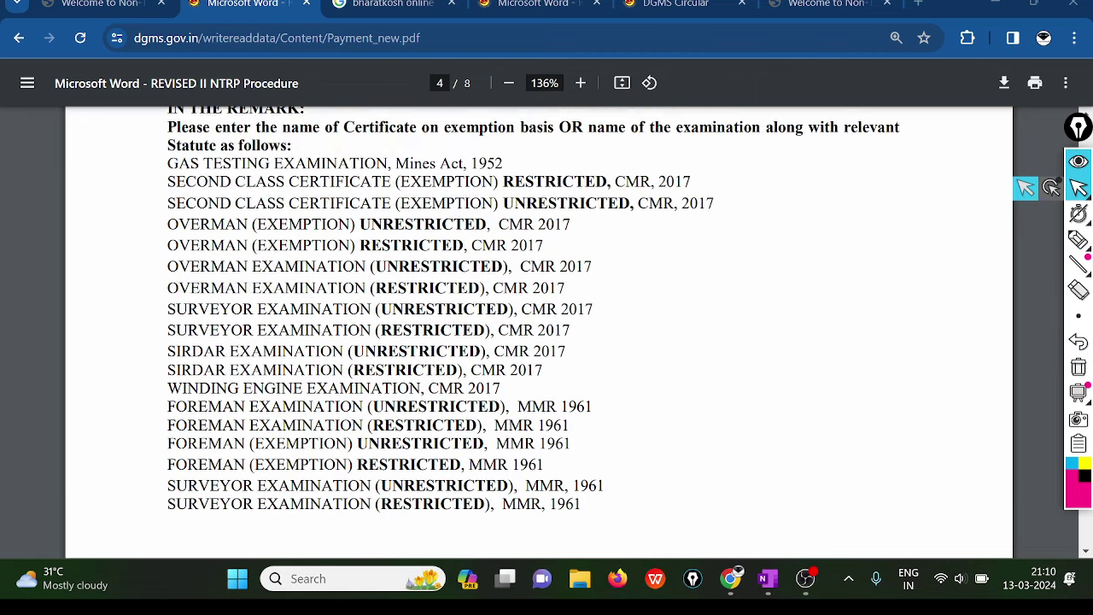
scroll(538, 333, "up", 1)
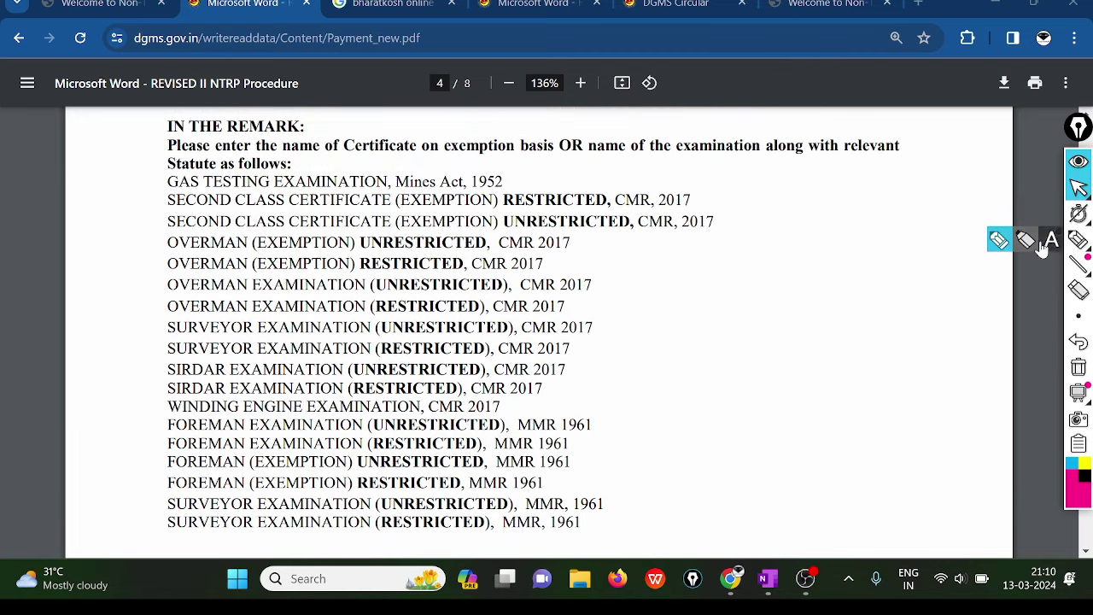
left_click(1079, 240)
mouse_move(702, 300)
left_mouse_down()
mouse_move(771, 269)
mouse_move(794, 290)
mouse_move(826, 278)
mouse_move(841, 290)
mouse_move(902, 270)
mouse_move(799, 213)
mouse_move(900, 252)
left_mouse_up()
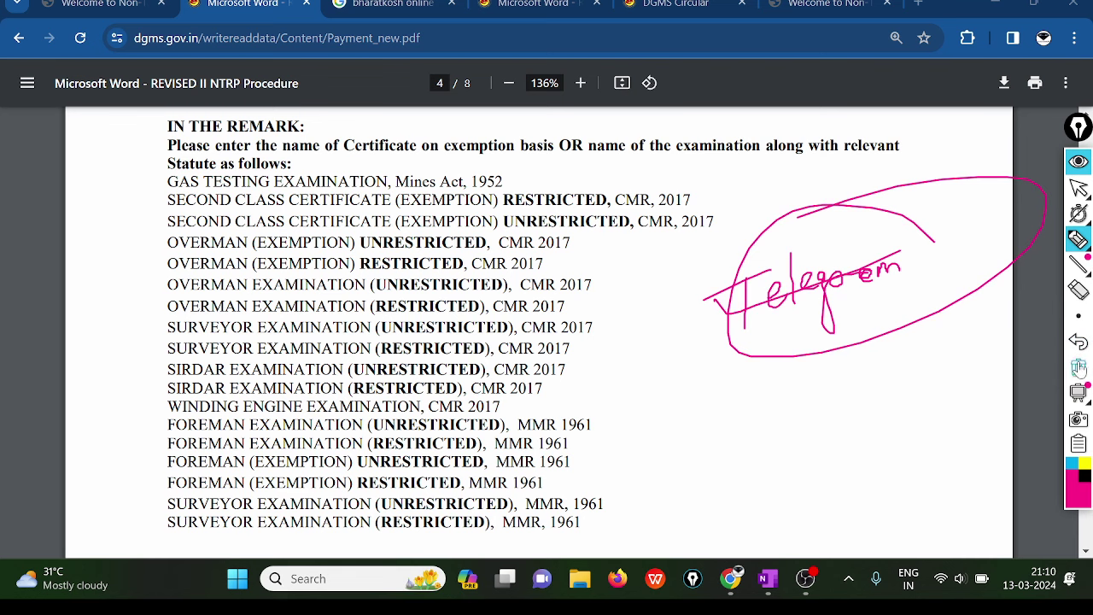
left_click(1078, 367)
left_click(1078, 188)
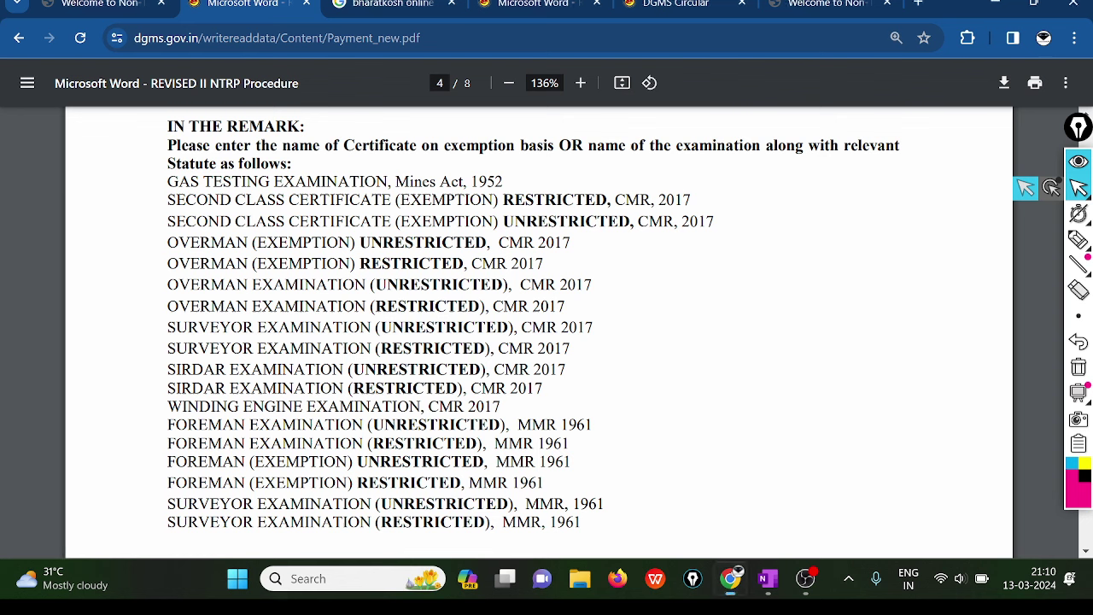
left_click_drag(285, 307, 343, 306)
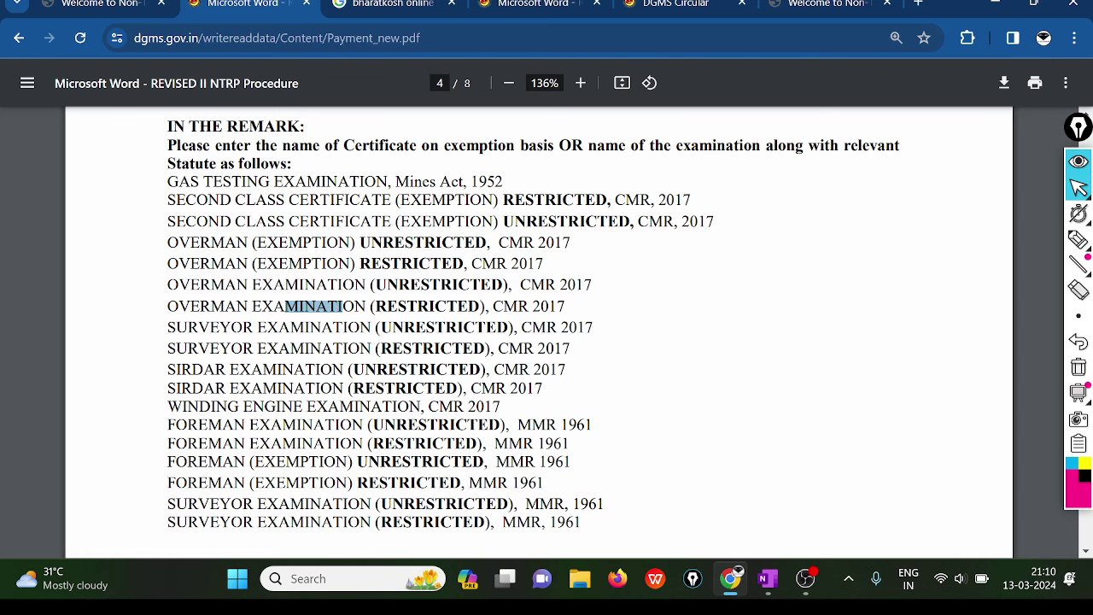
- Type 'OVERMAN (EXEXPTION) UNRESTRICTED CMR 2017' into Remarks, checking wording against the guide
left_click(820, 4)
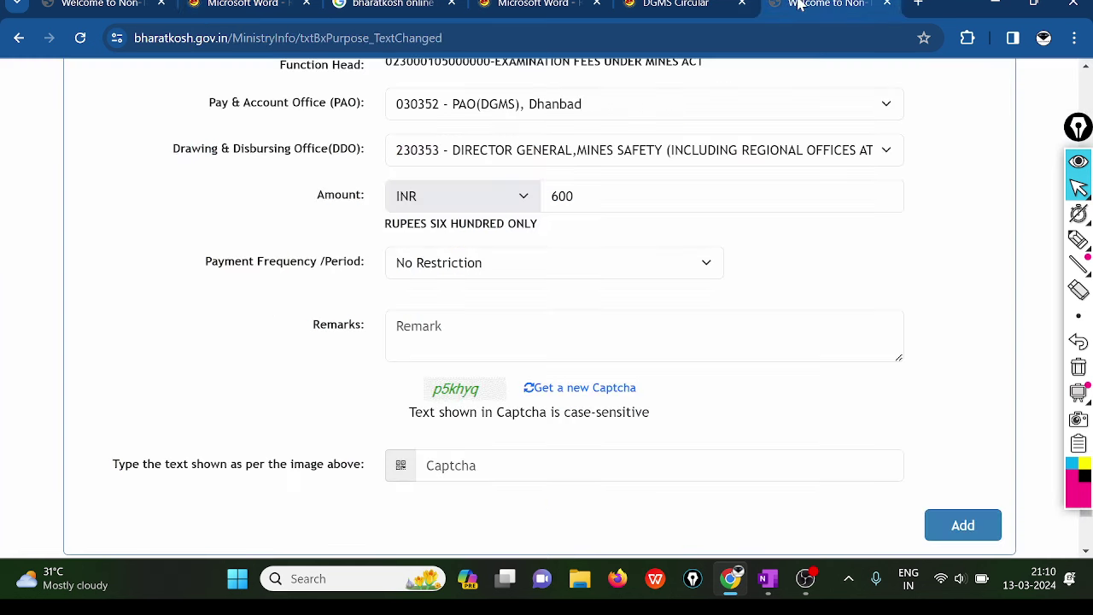
left_click(410, 335)
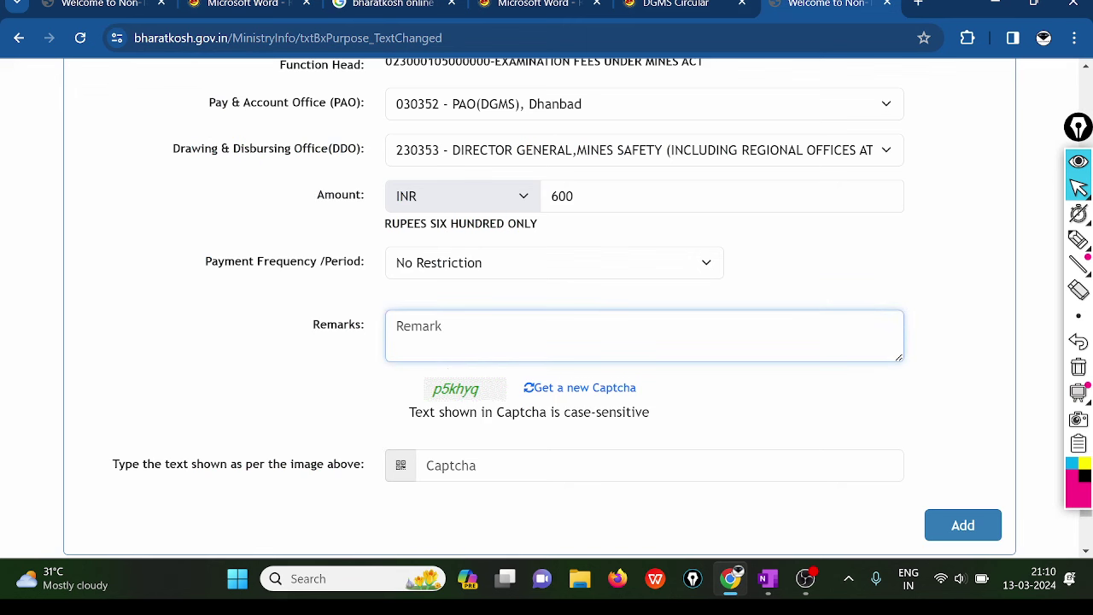
type("OVERMAN")
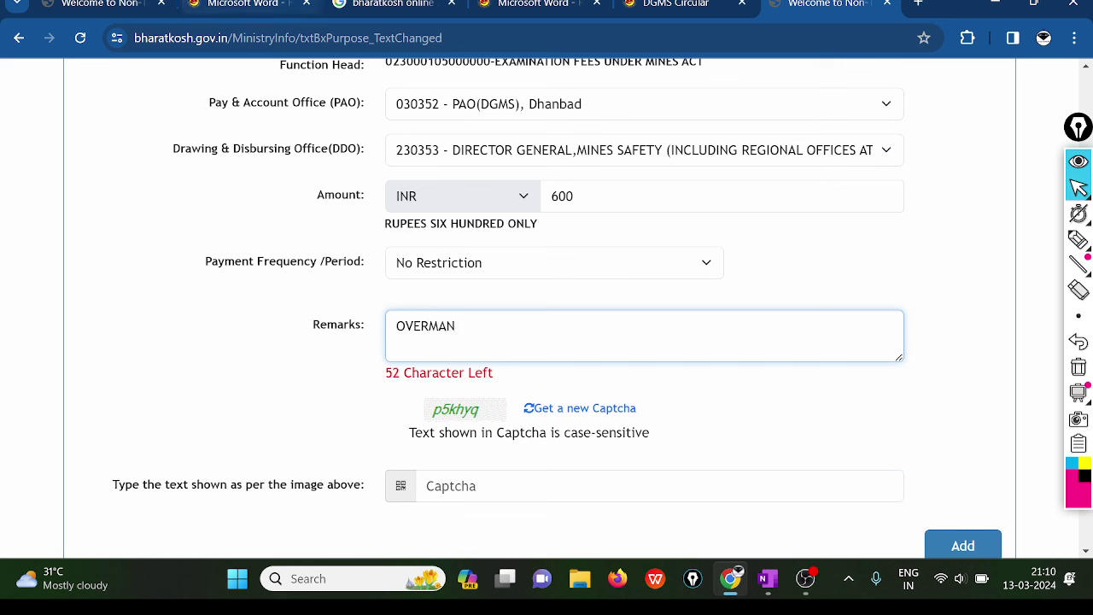
left_click(244, 5)
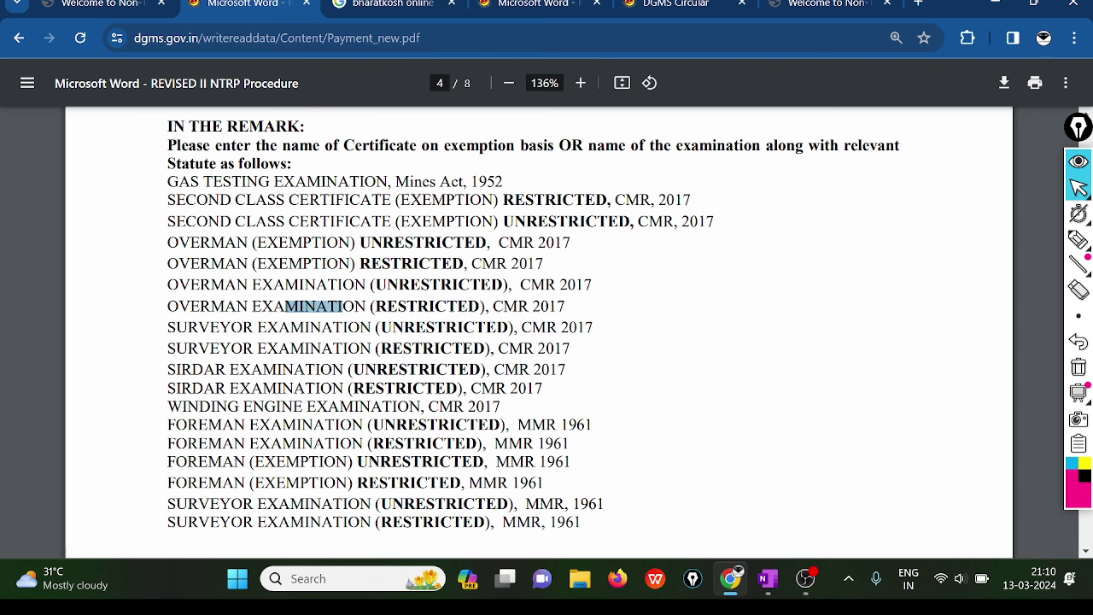
left_click(815, 5)
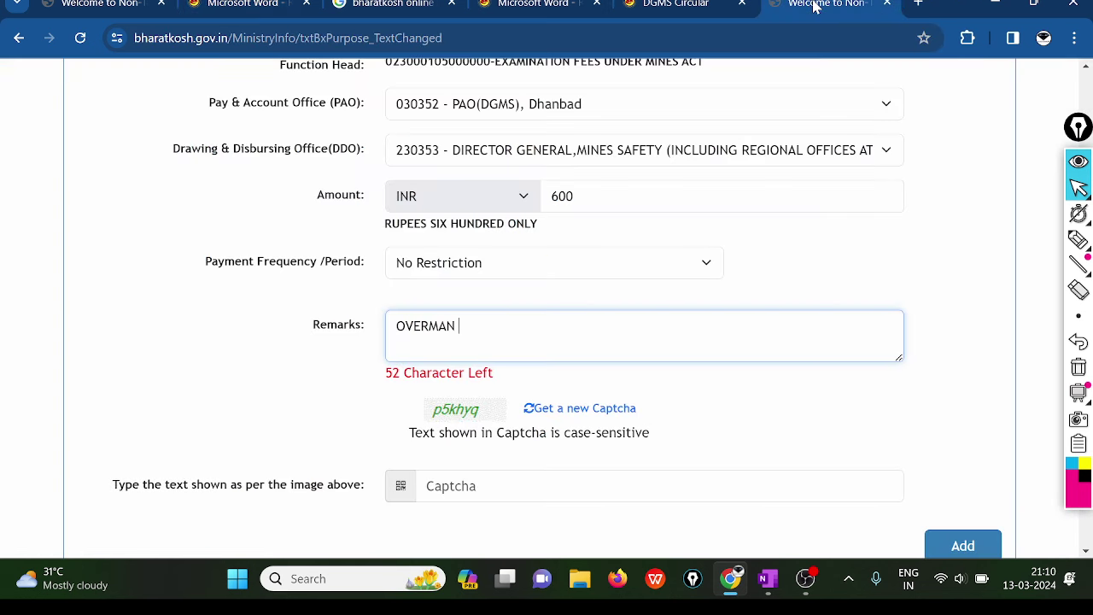
type("(EXEXPTION)")
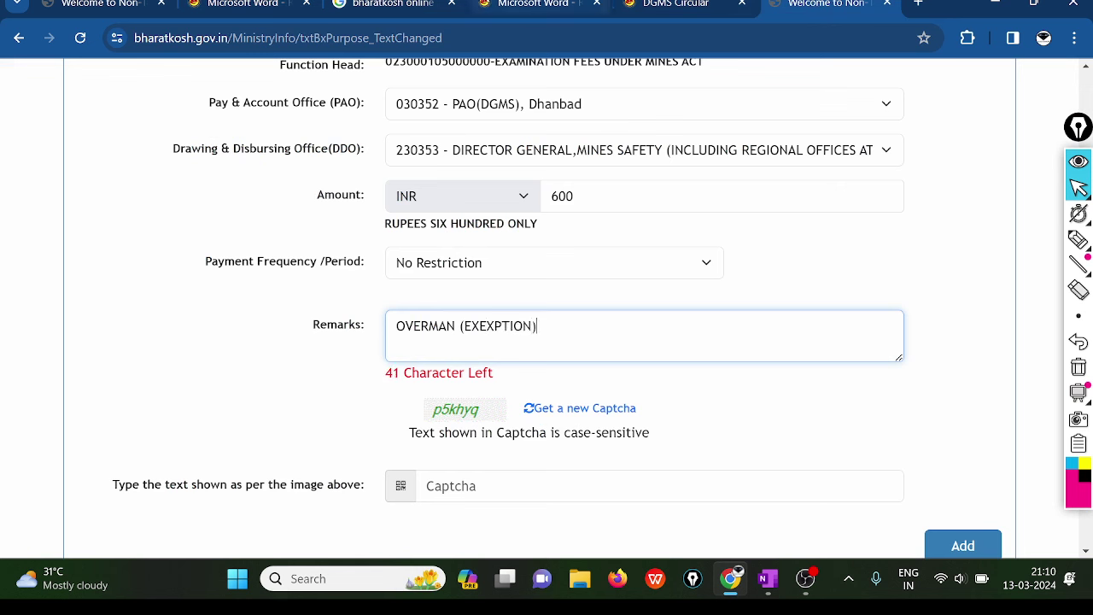
left_click(256, 5)
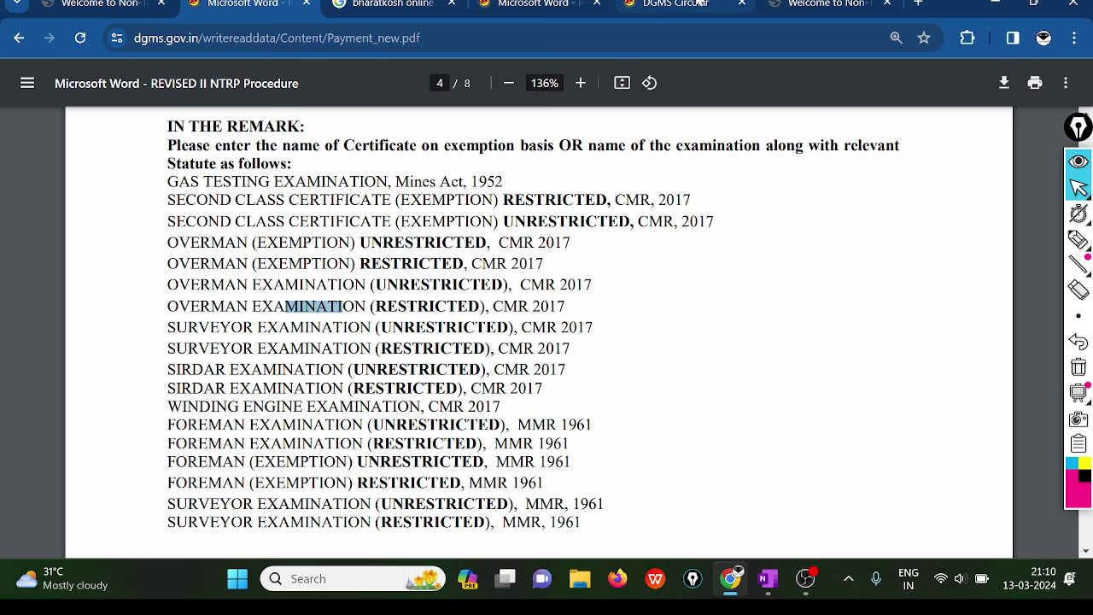
left_click(833, 4)
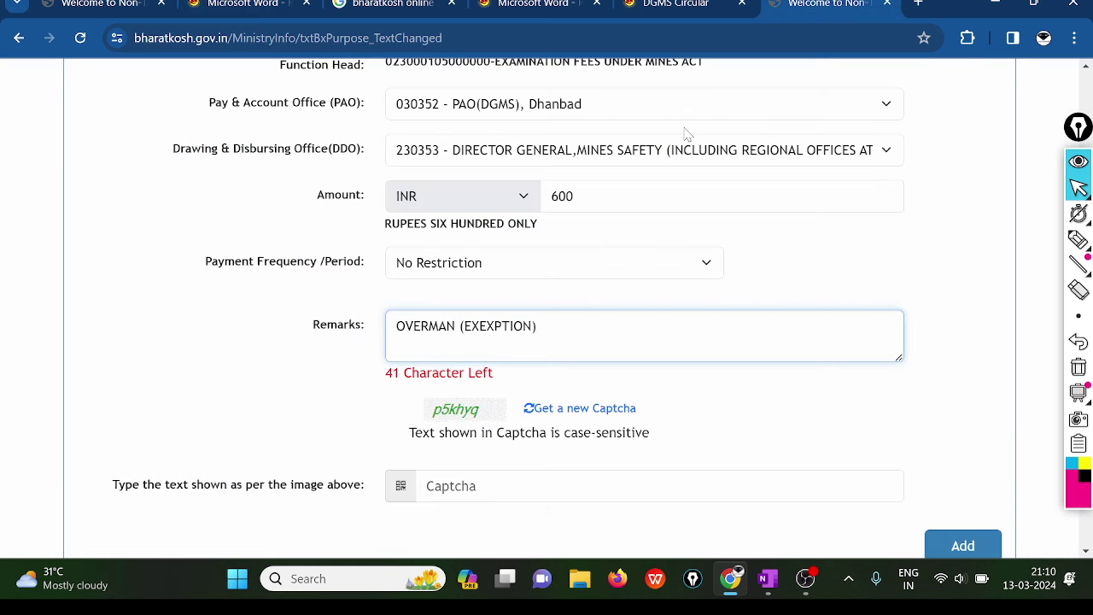
type("UNRESTRICTED")
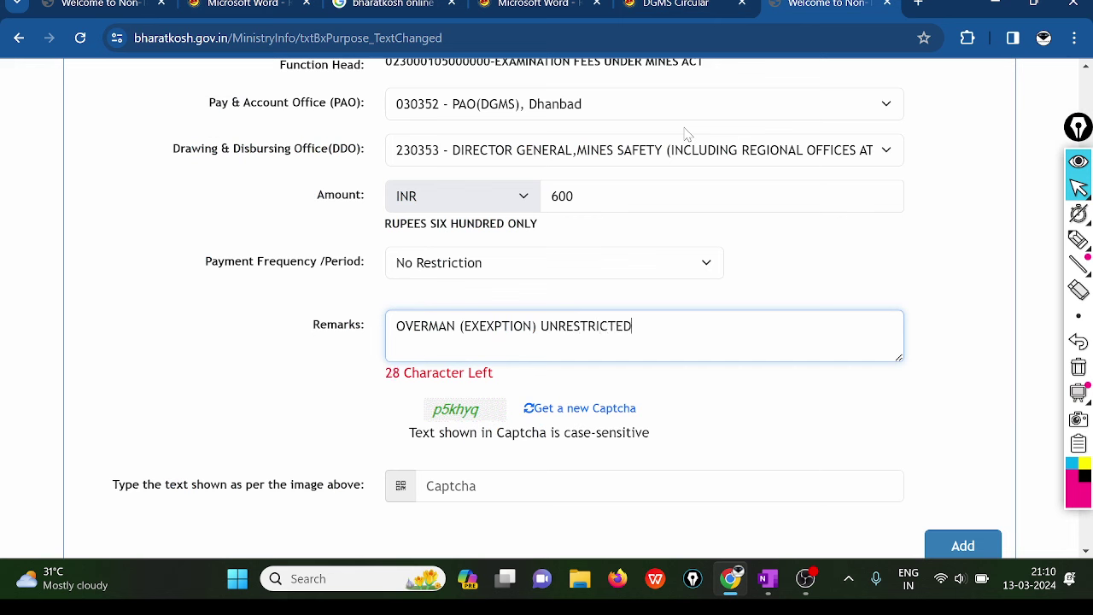
type(" CMR 2017")
- Insert a comma before CMR so the remark reads 'OVERMAN (EXEXPTION) UNRESTRICTED, CMR 2017'
left_click(241, 9)
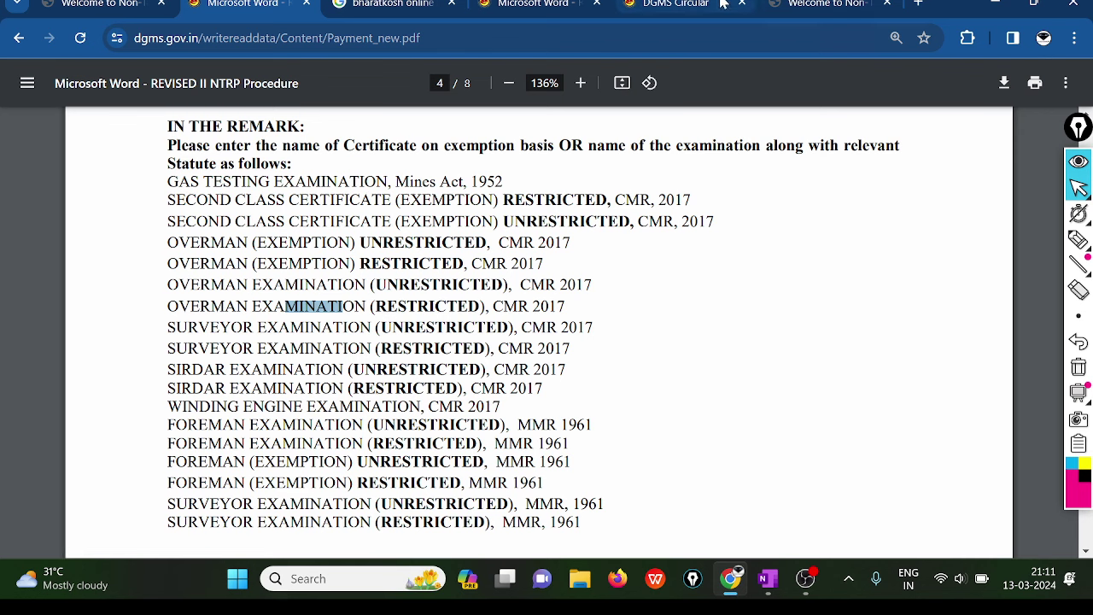
left_click(826, 4)
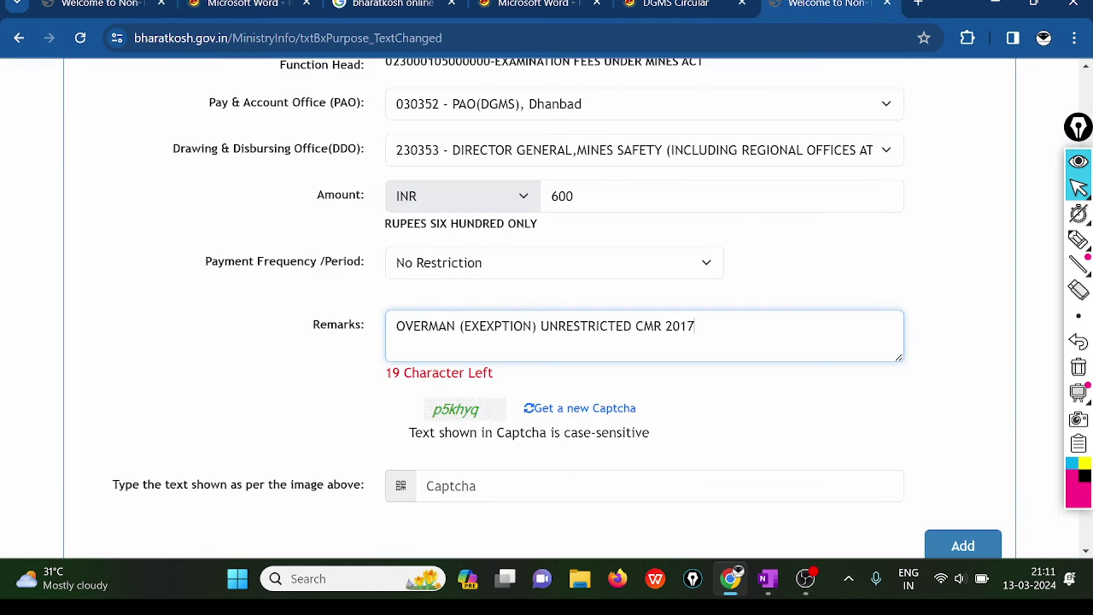
key("BackSpace")
type(",")
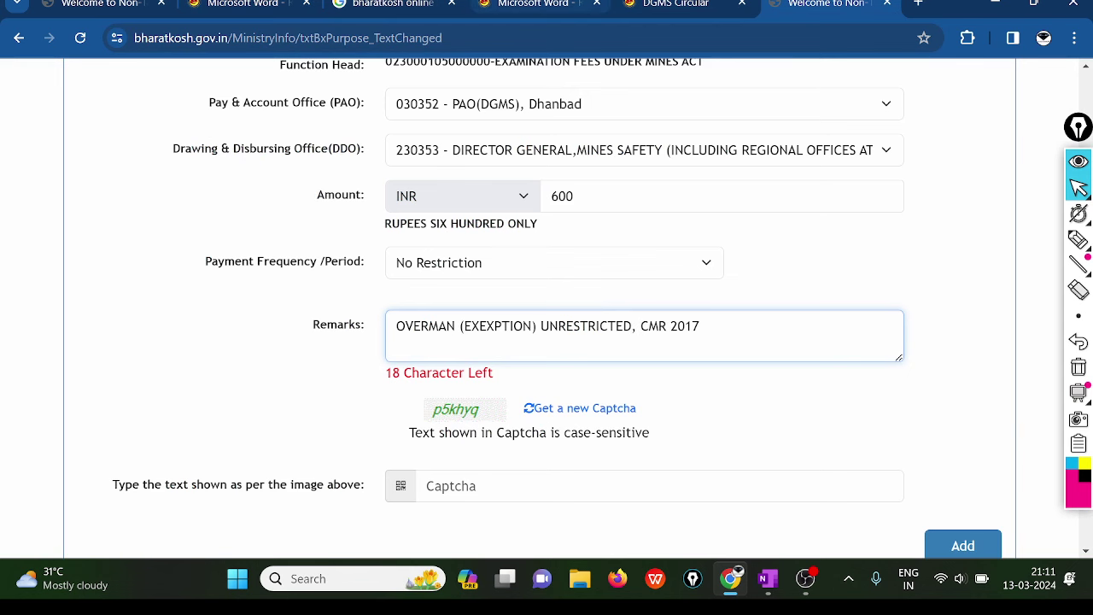
left_click(268, 4)
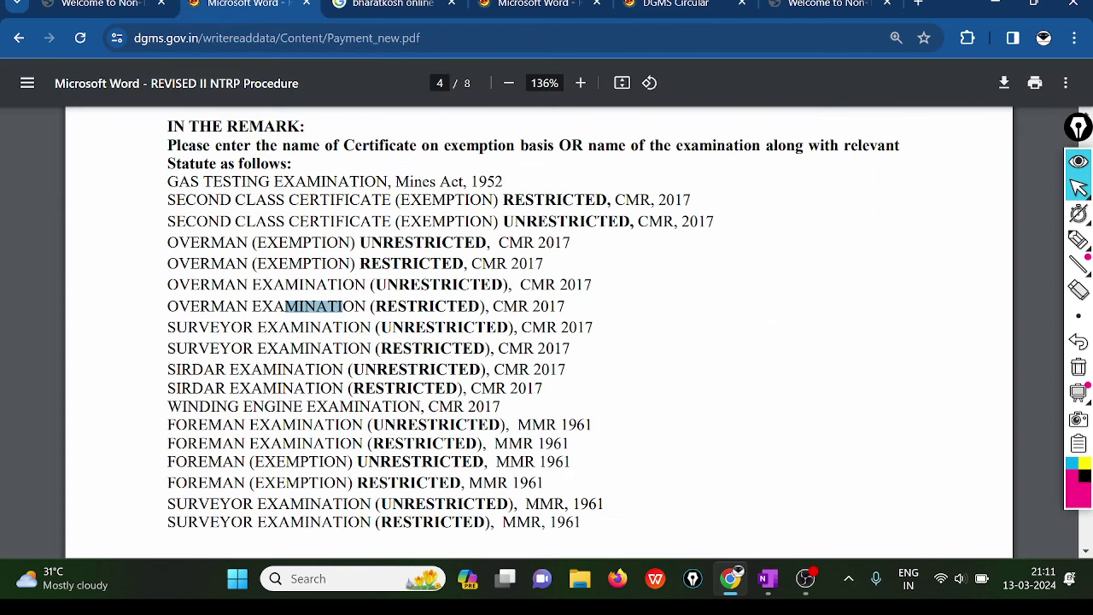
left_click(672, 270)
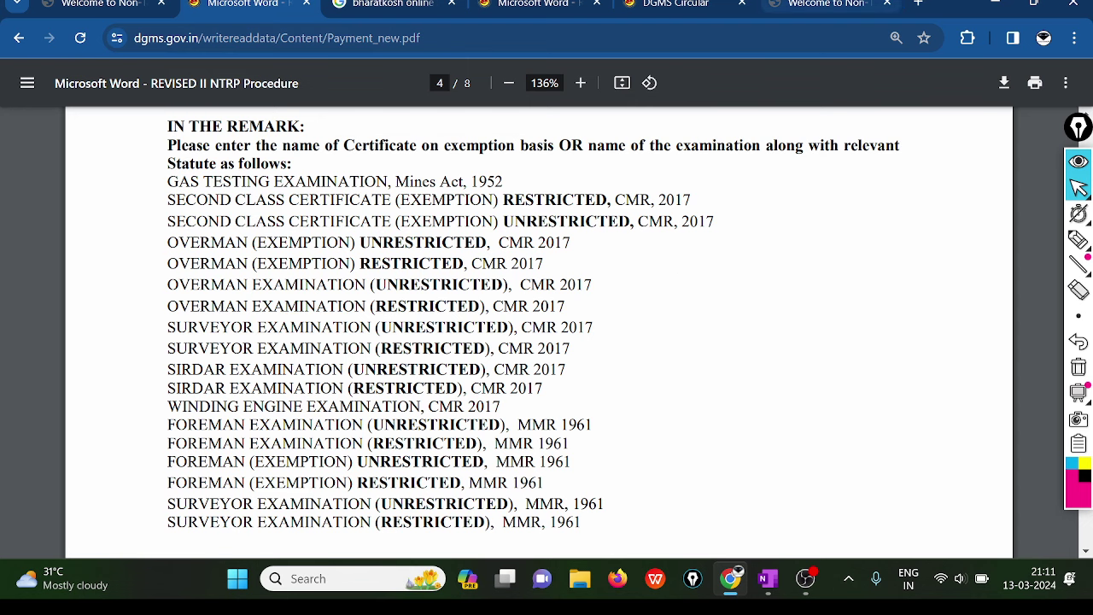
left_click(824, 5)
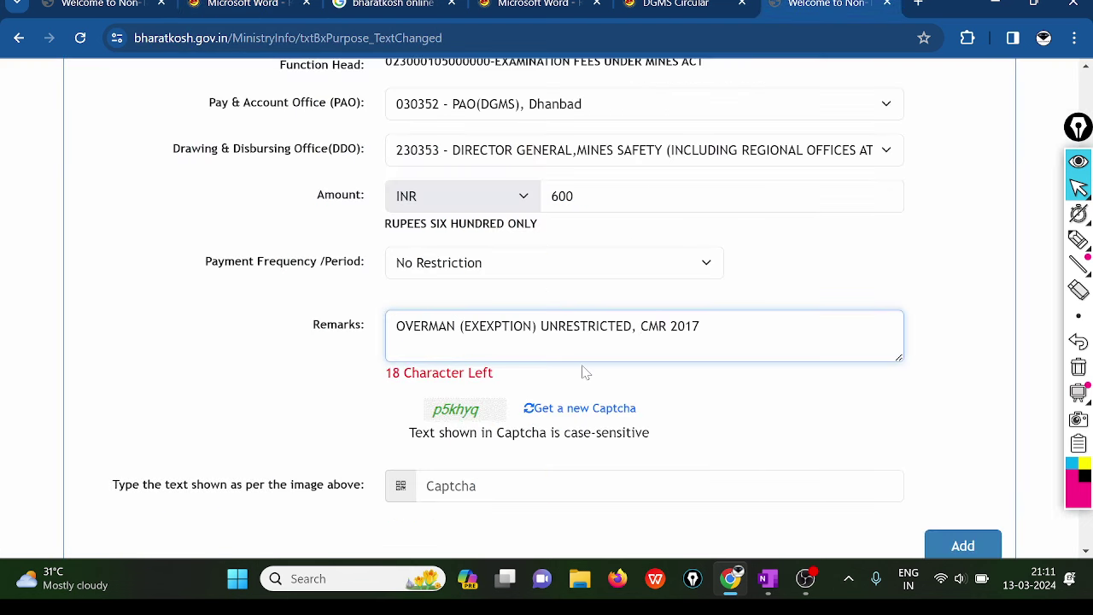
- Enter the captcha text shown on the form
scroll(584, 372, "up", 5)
scroll(584, 372, "down", 5)
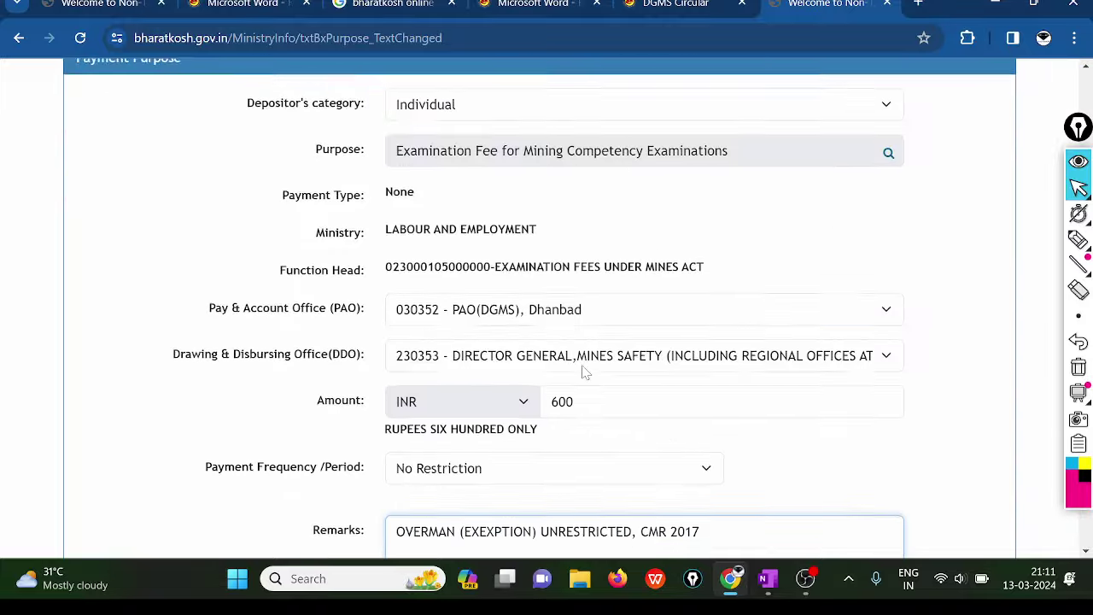
scroll(584, 372, "down", 1)
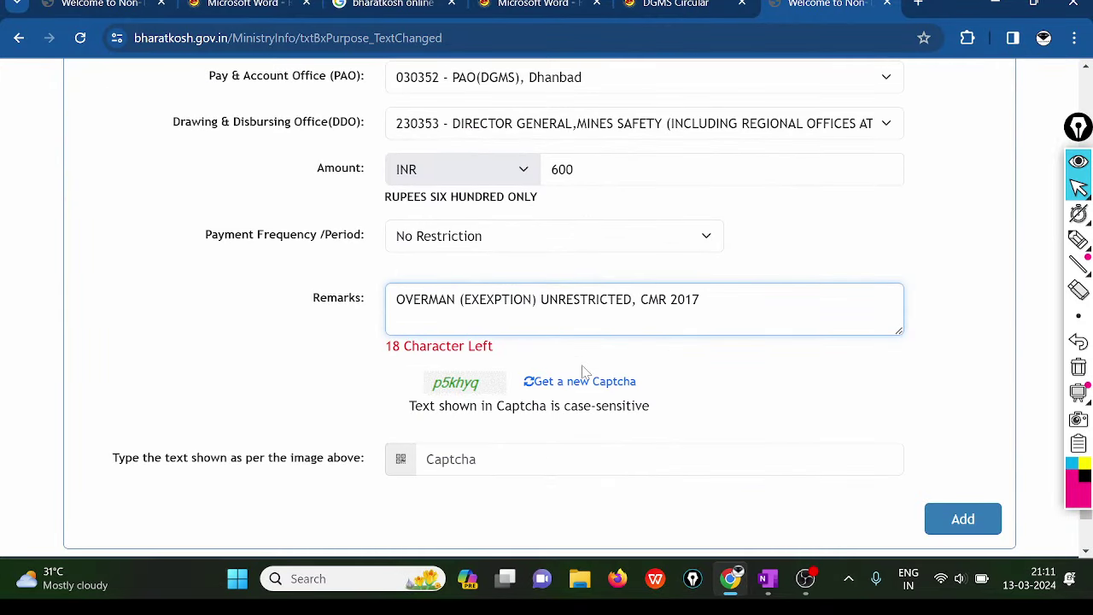
scroll(584, 372, "down", 1)
left_click(427, 399)
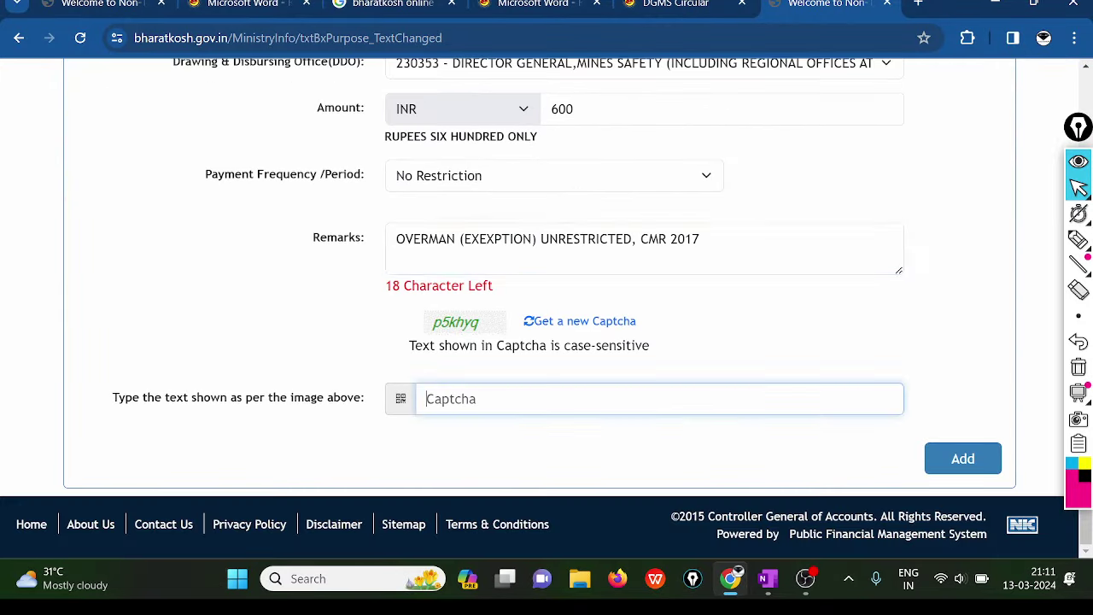
type("p5khyq")
scroll(780, 146, "up", 2)
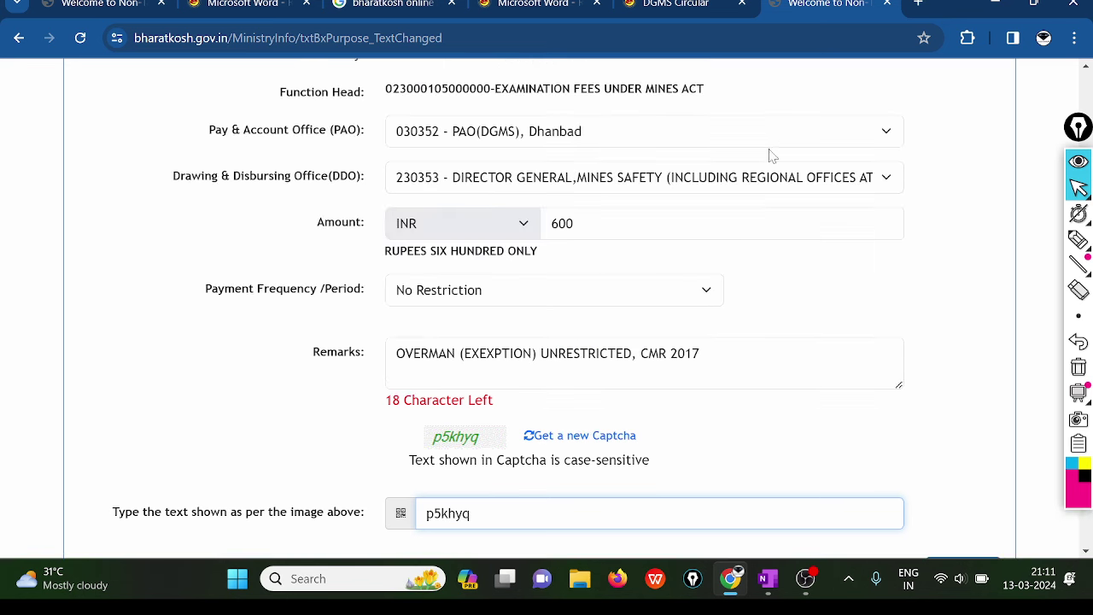
left_click(573, 223)
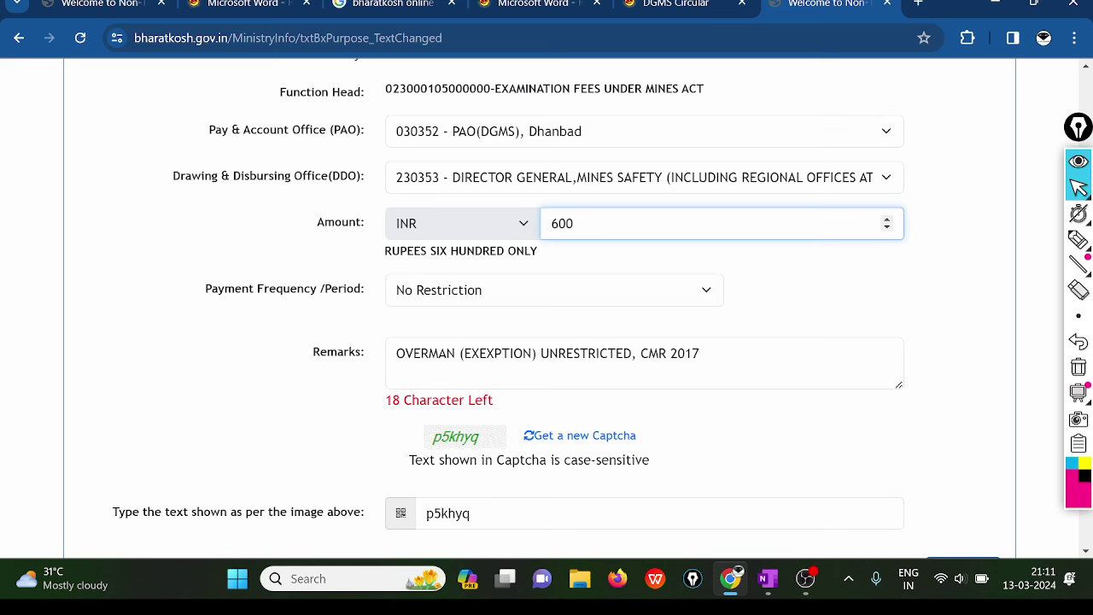
- Change the Amount to 6 and add the Examination Fee purpose row, listed as 6.00
key("BackSpace")
key("BackSpace")
key("BackSpace")
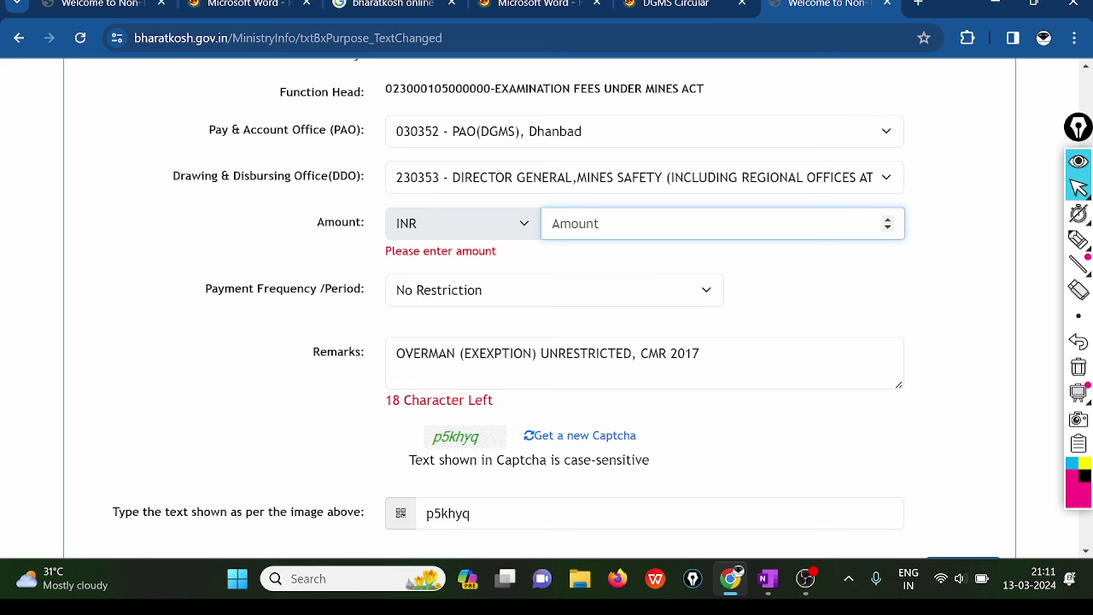
type("6")
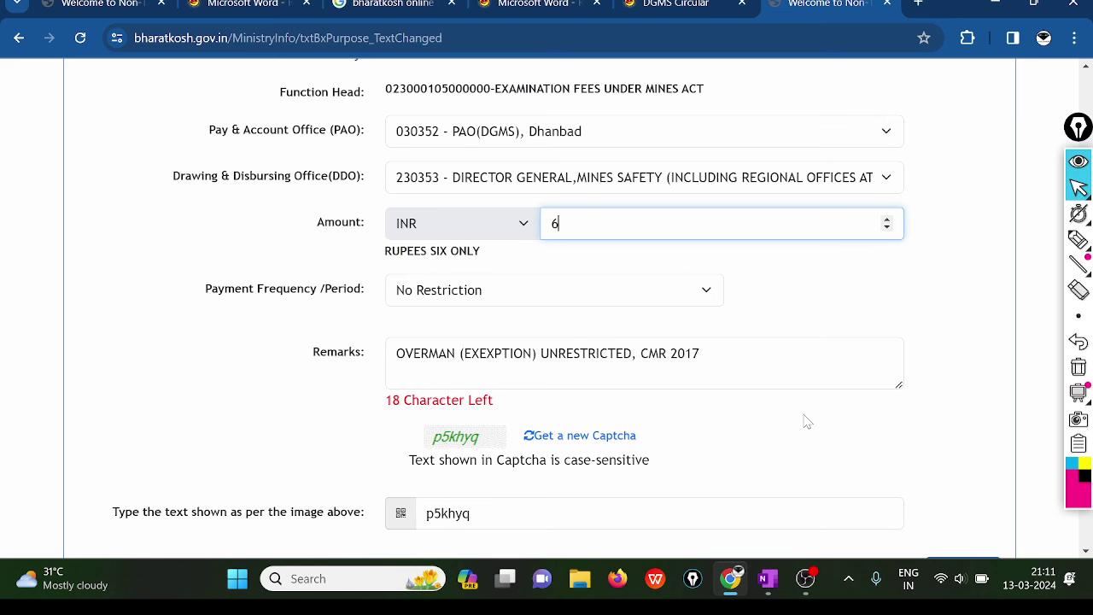
scroll(805, 419, "down", 2)
scroll(806, 420, "up", 3)
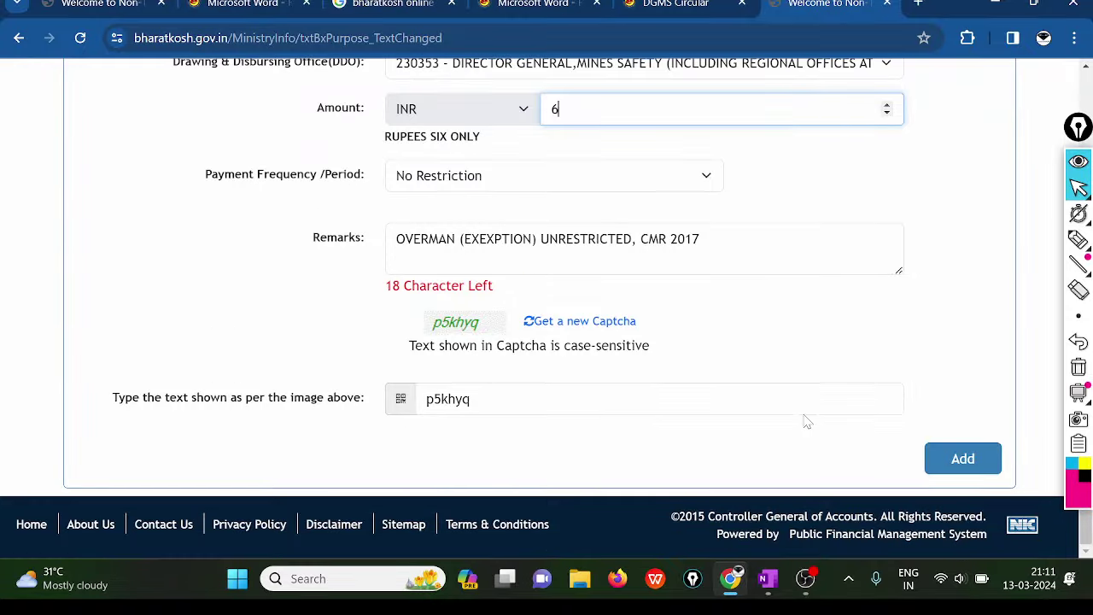
left_click(963, 461)
left_click(964, 461)
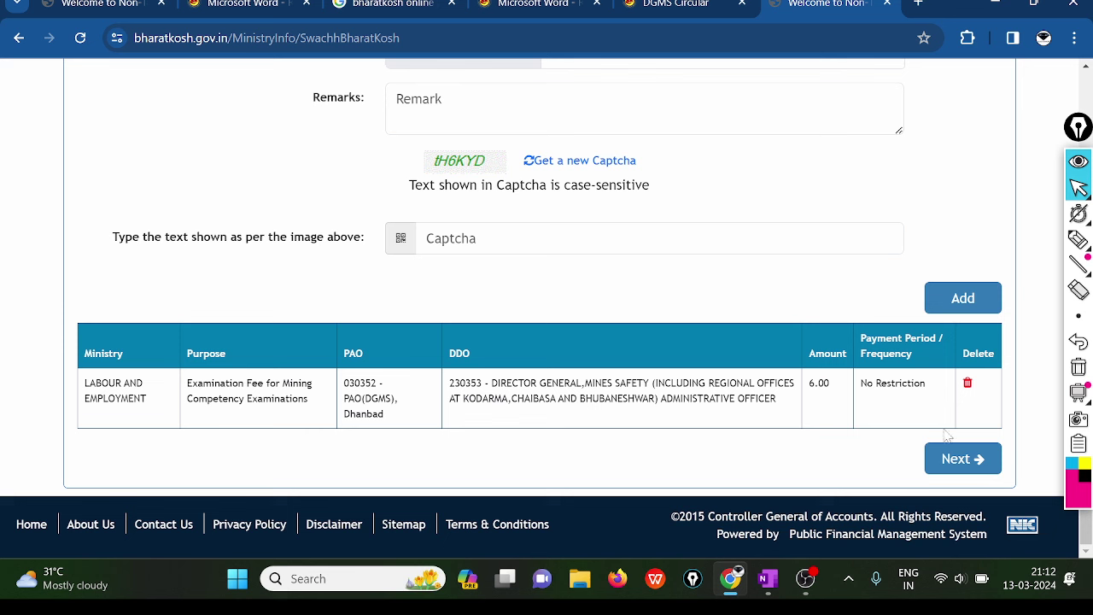
- On the Depositor's Details step, enter the depositor's name and both address lines
left_click(965, 460)
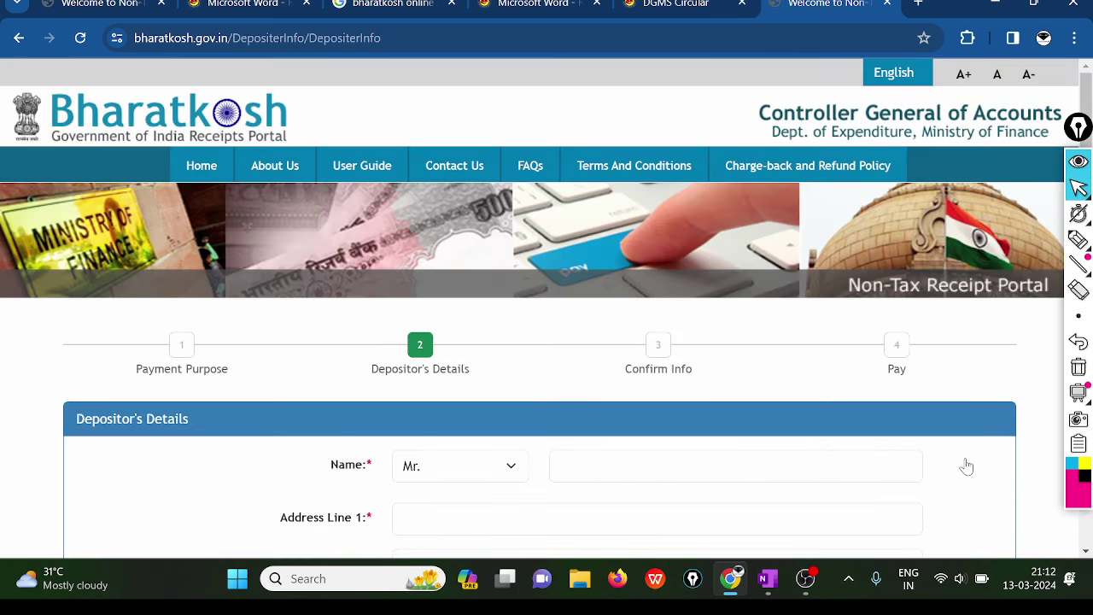
scroll(967, 466, "down", 3)
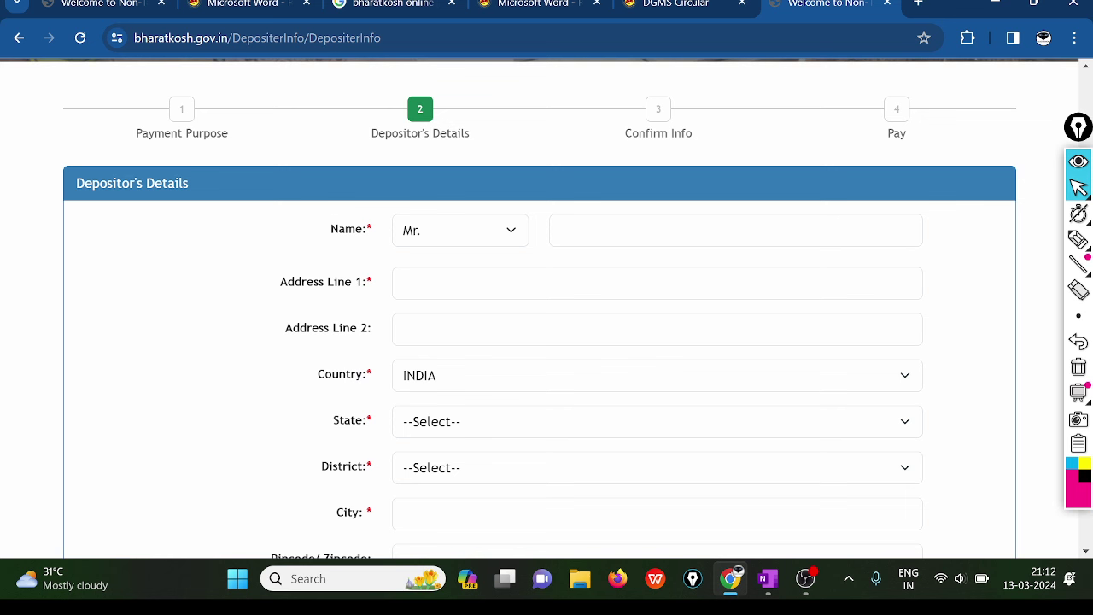
left_click(653, 230)
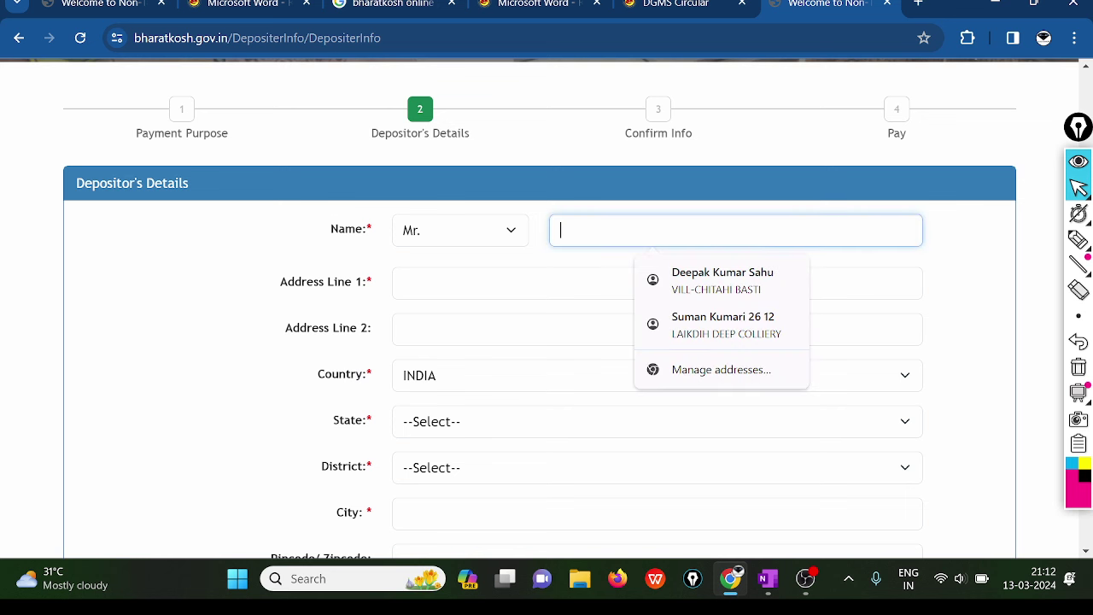
type("DEE")
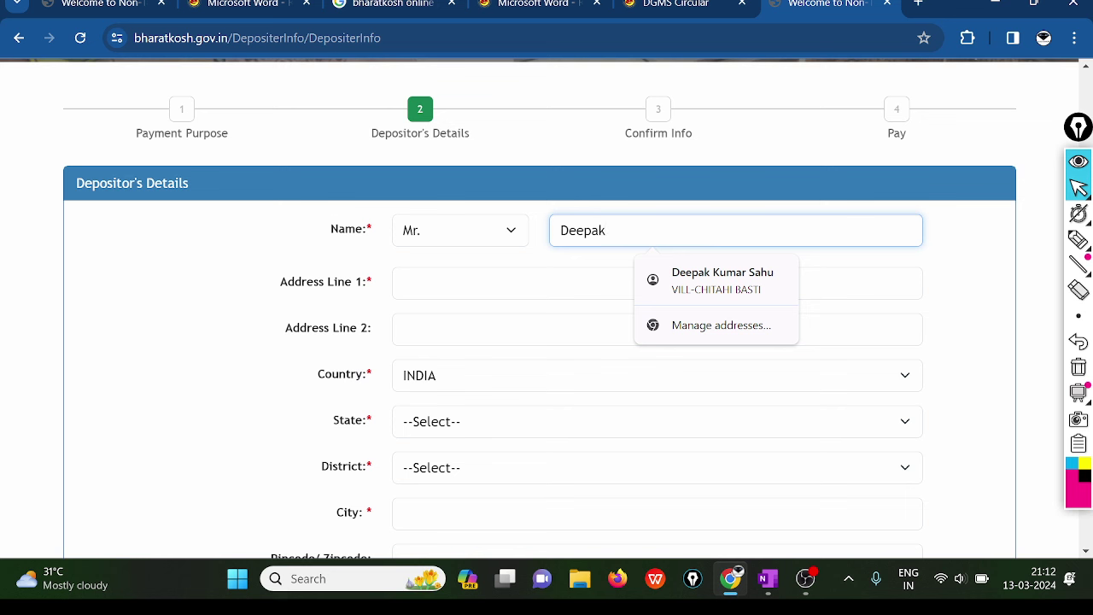
type("k")
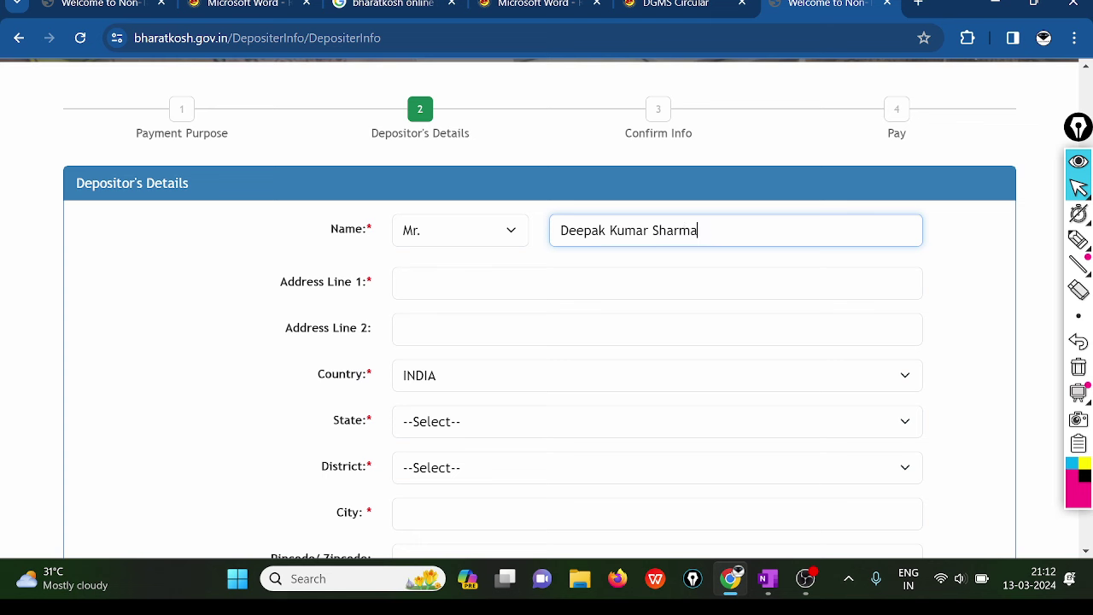
left_click(466, 286)
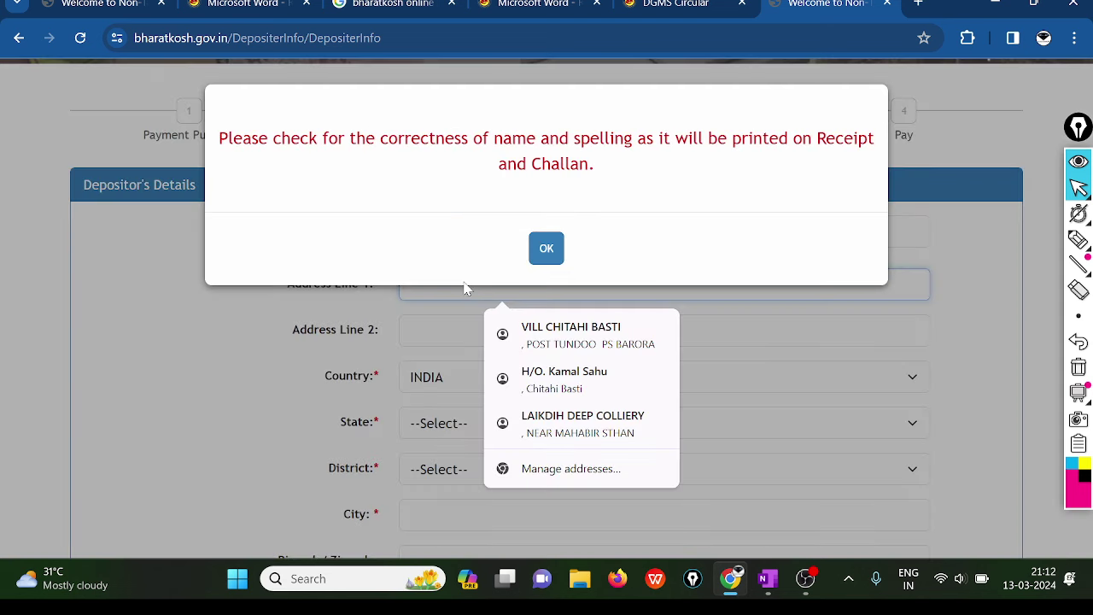
left_click(546, 251)
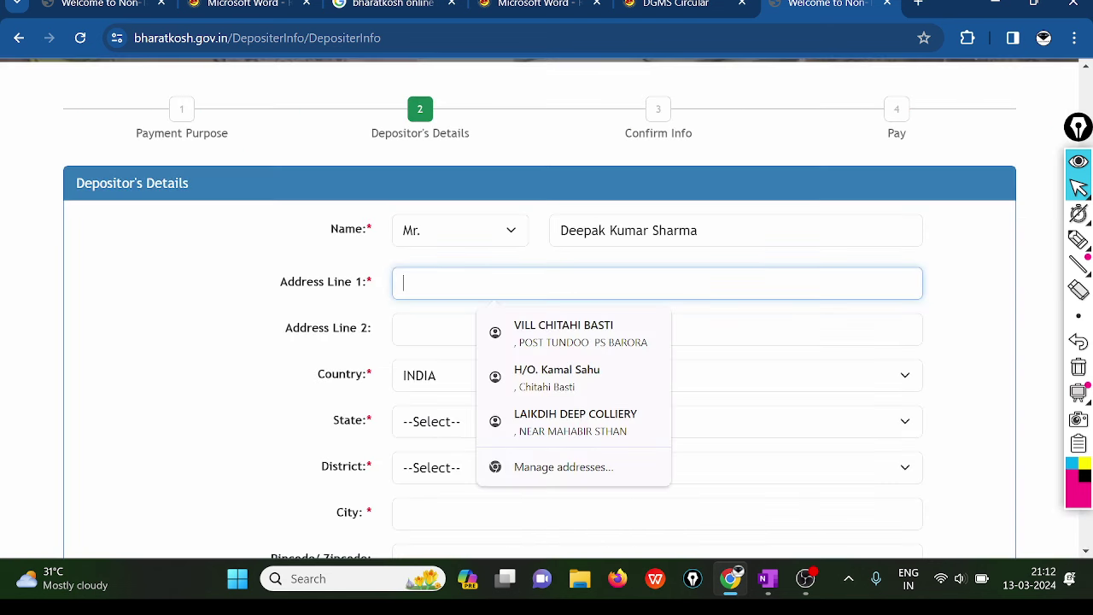
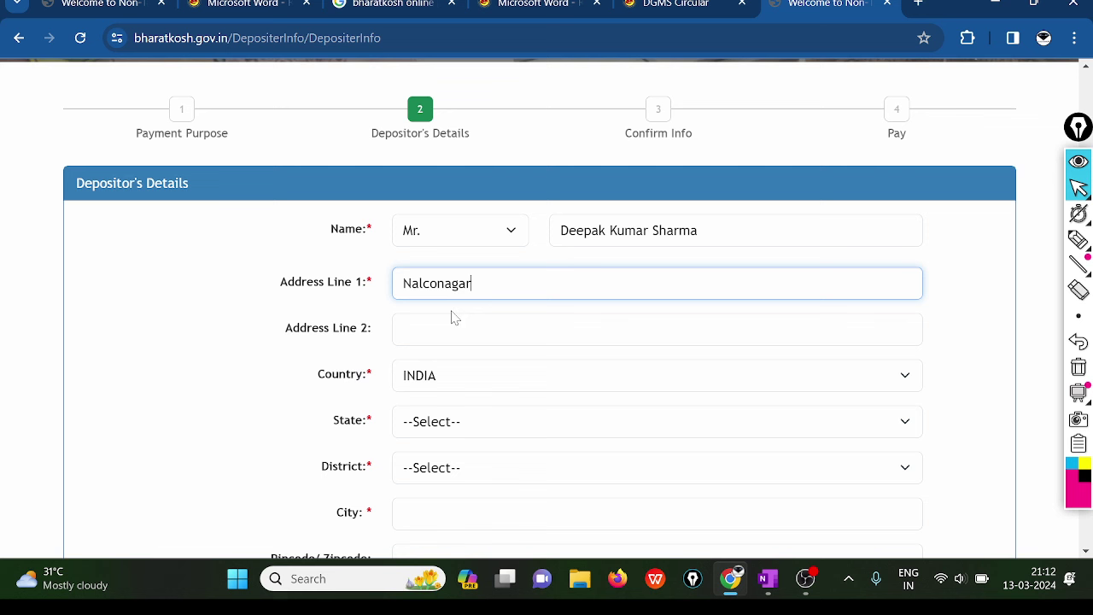
key("Tab")
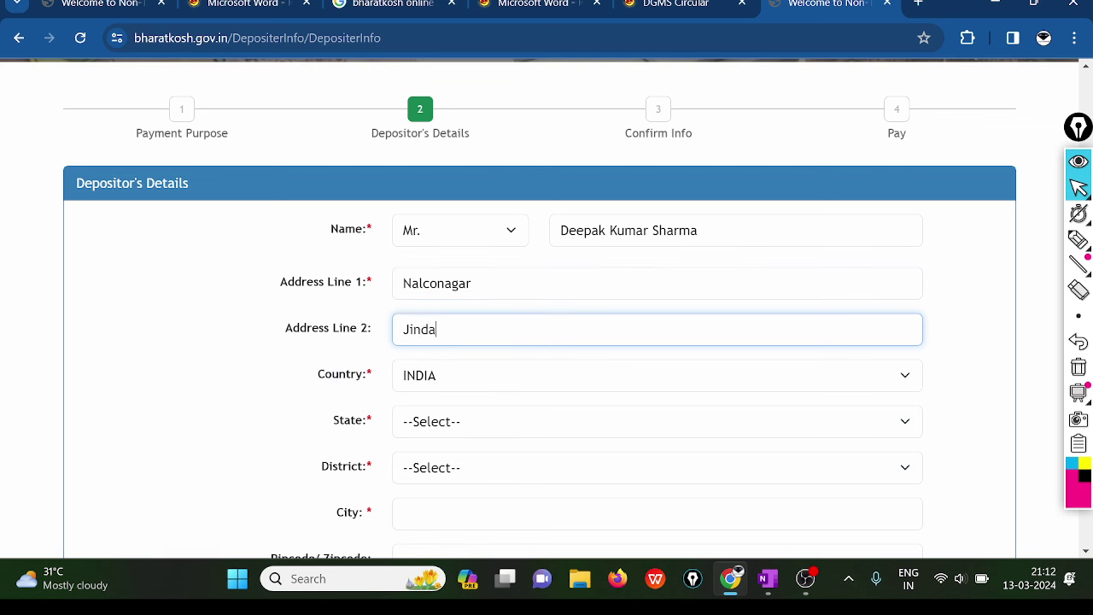
- Keep country INDIA and select state JHARKHAND and district DHANBAD
left_click(446, 380)
left_click(245, 376)
scroll(281, 366, "down", 2)
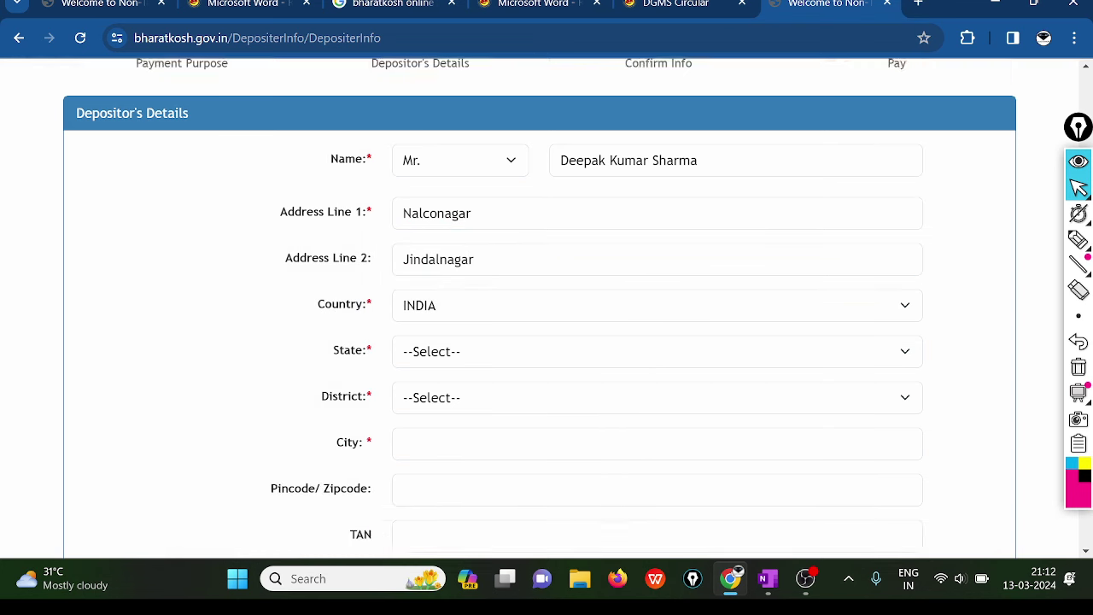
left_click(468, 256)
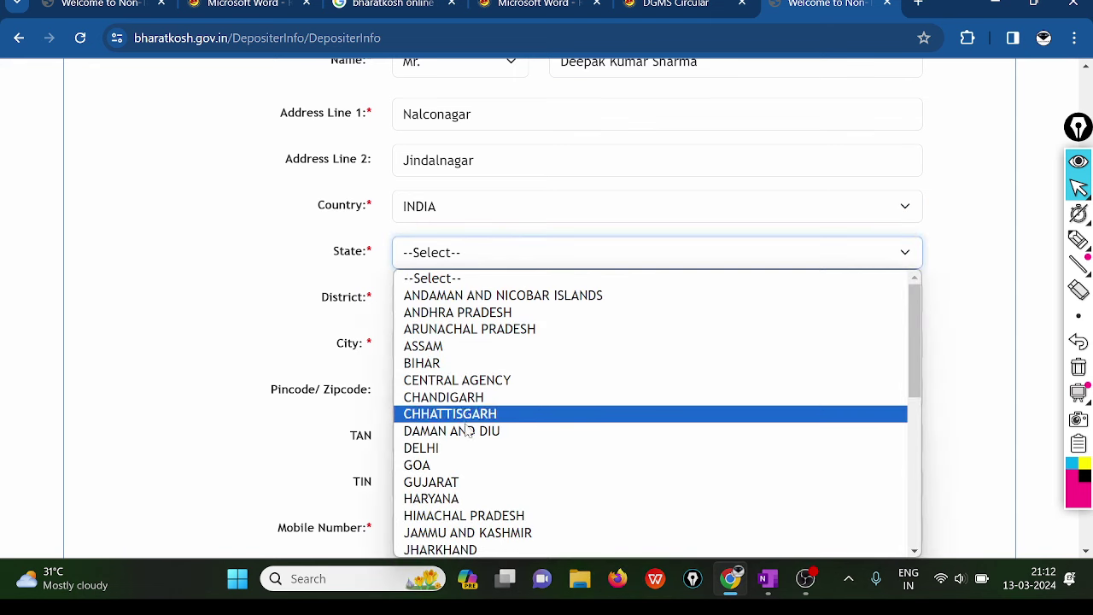
left_click(453, 549)
left_click(429, 298)
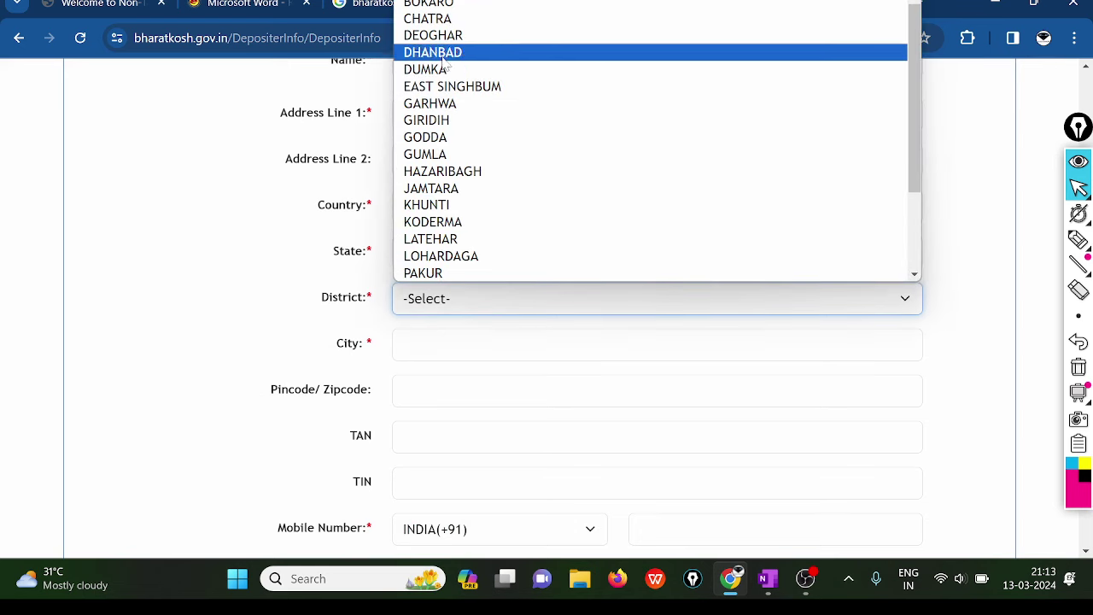
left_click(434, 52)
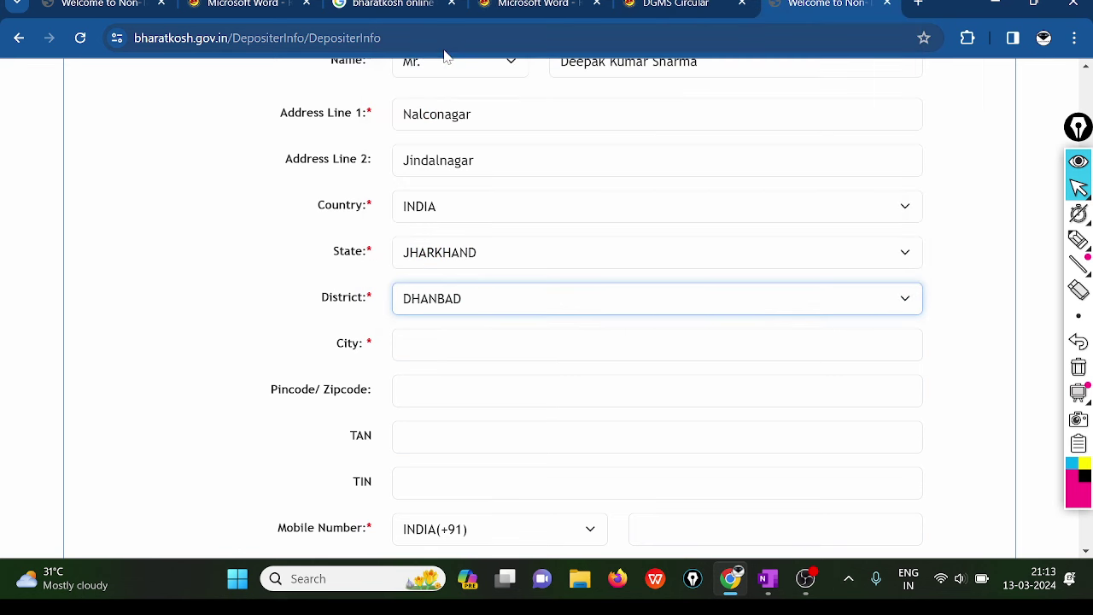
scroll(478, 273, "down", 2)
left_click(424, 220)
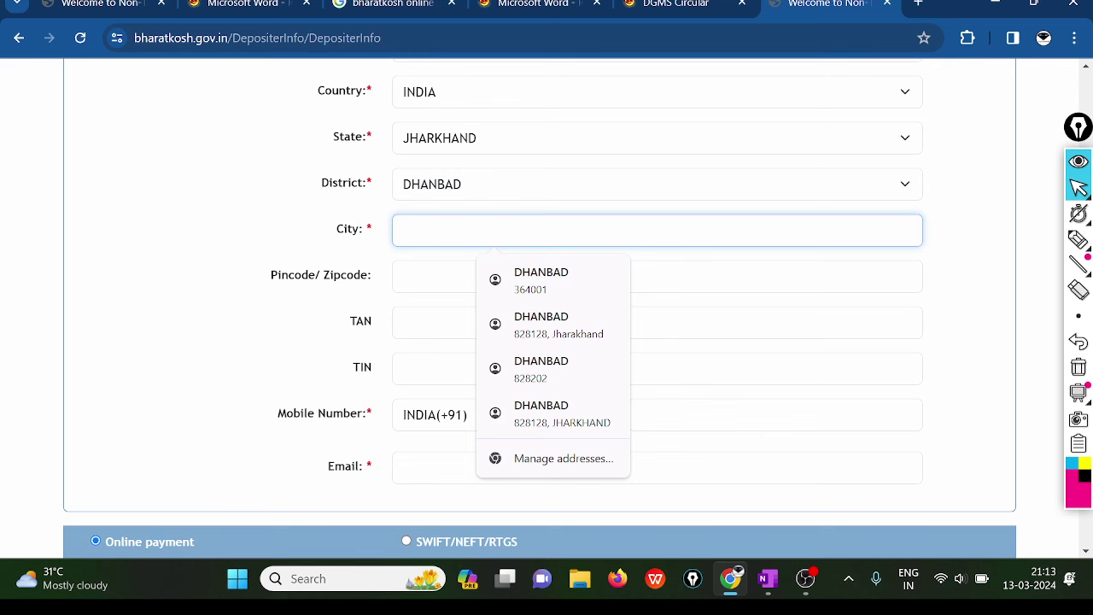
- Enter the depositor's city and pincode
type("dhanbad")
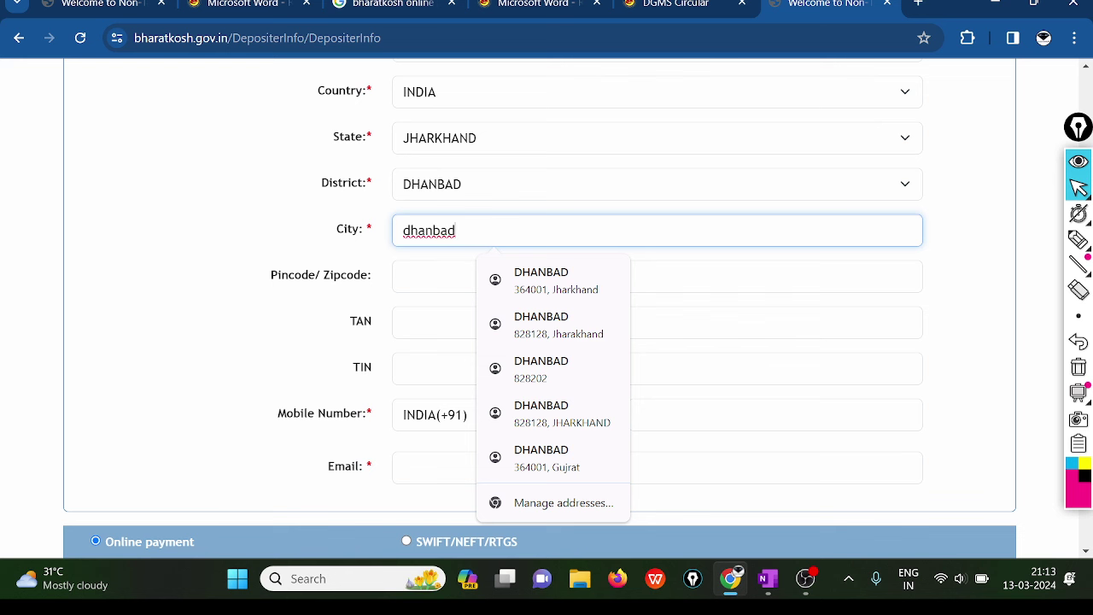
left_click(406, 275)
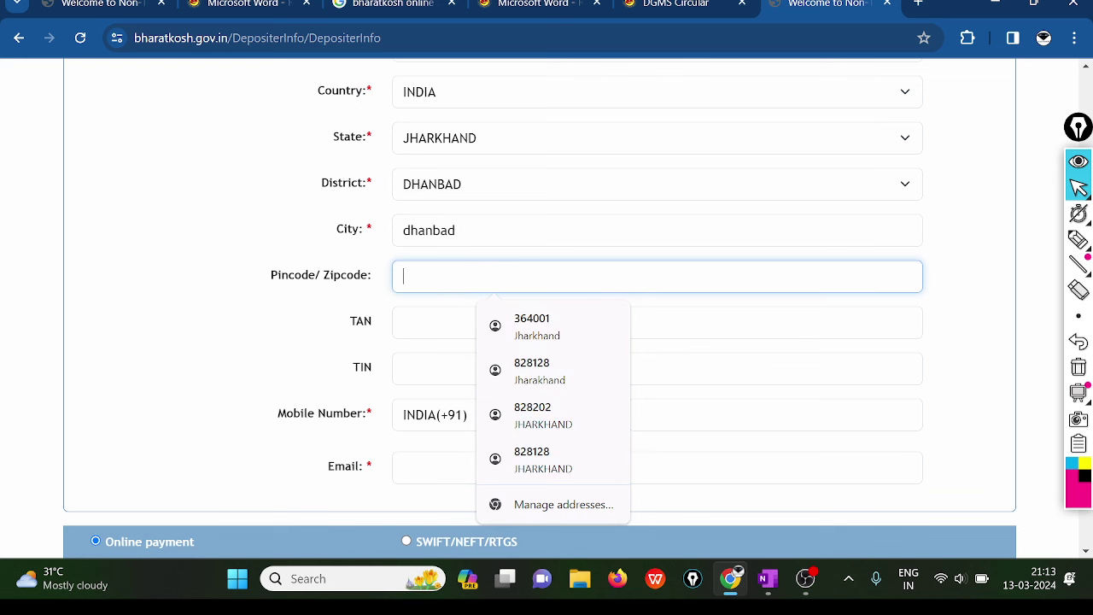
type("828")
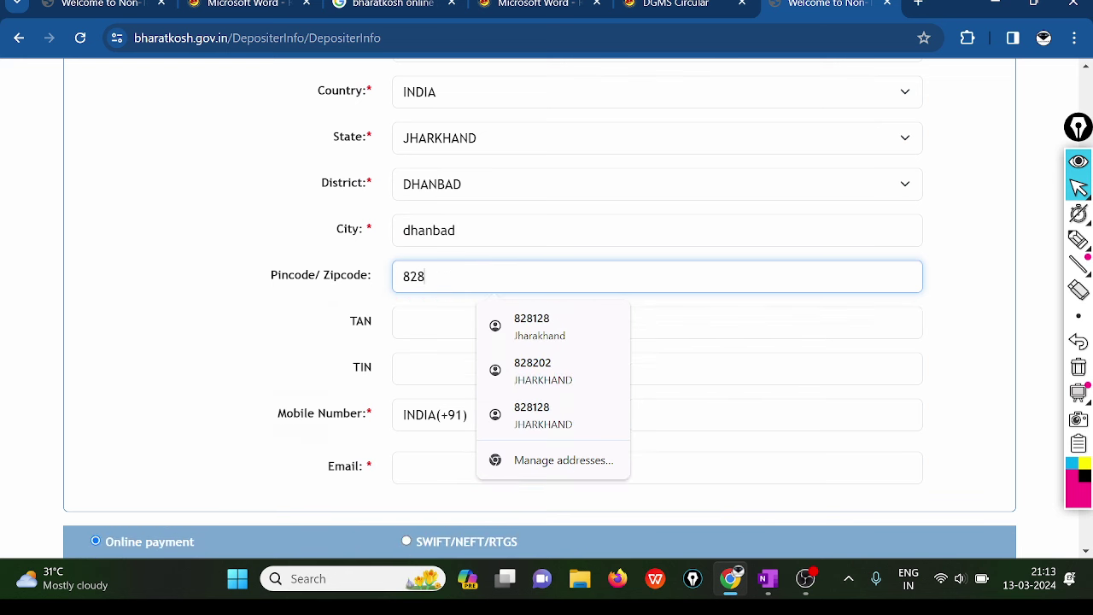
type("125")
key("Tab")
key("Tab")
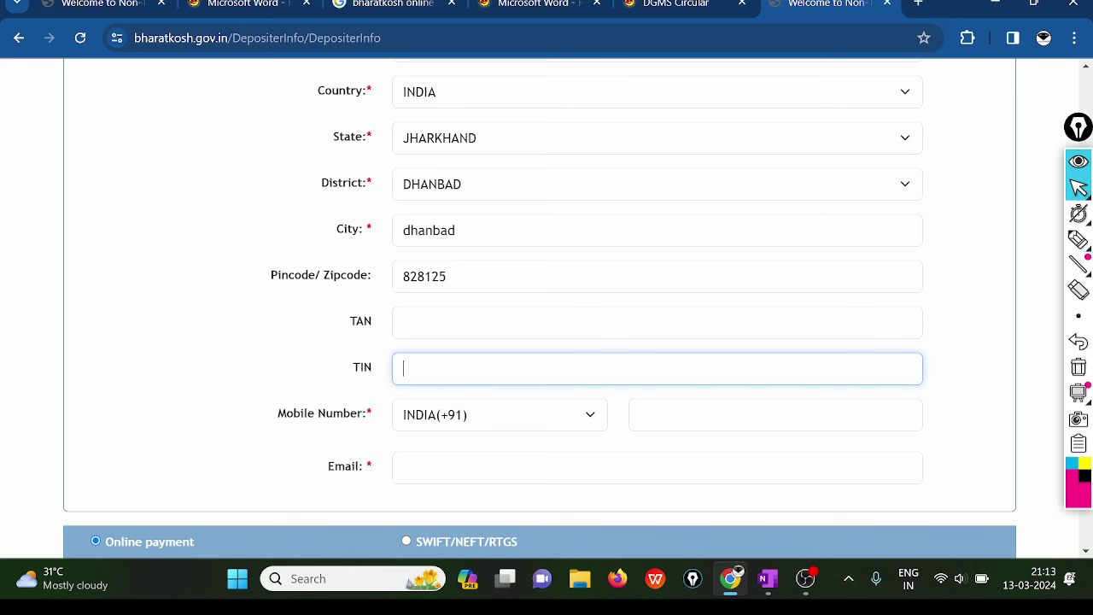
- Fill in the depositor's mobile number and autofilled e-mail, then submit the details
scroll(431, 384, "down", 1)
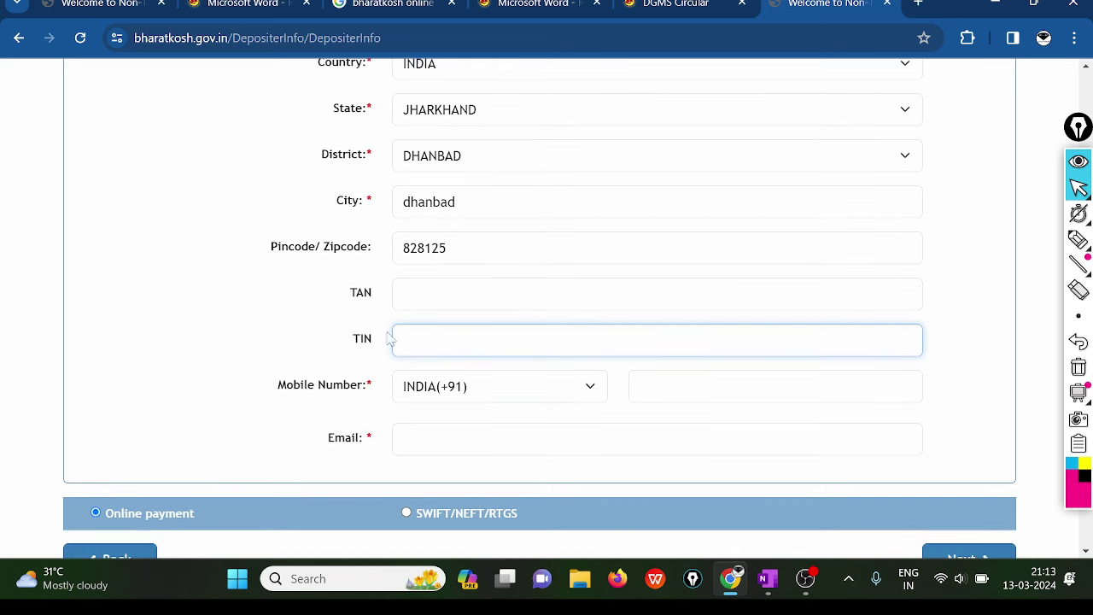
scroll(422, 388, "down", 1)
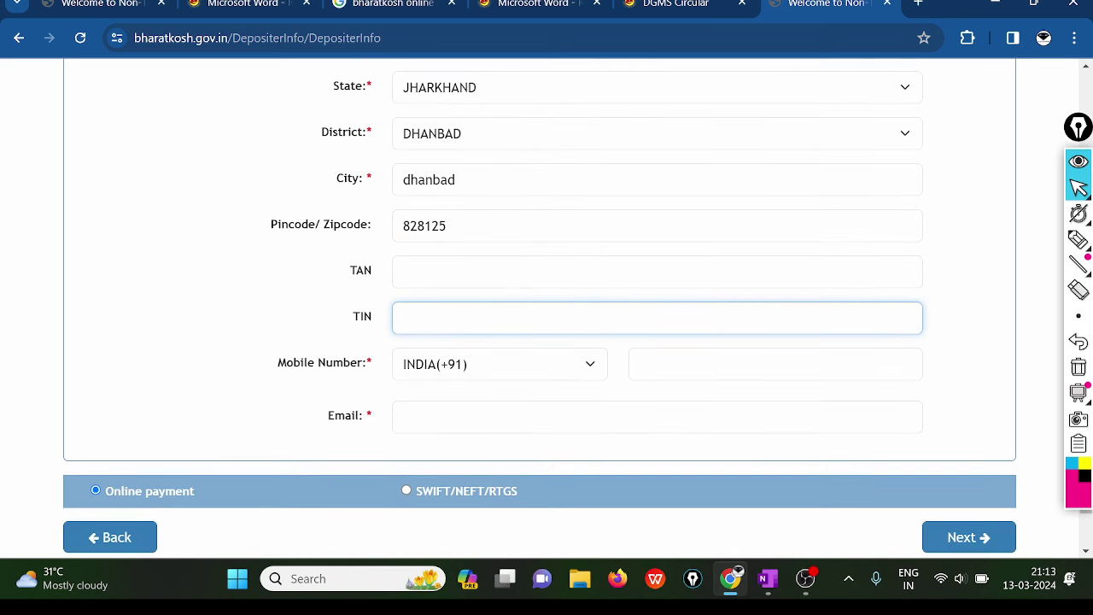
scroll(547, 308, "down", 2)
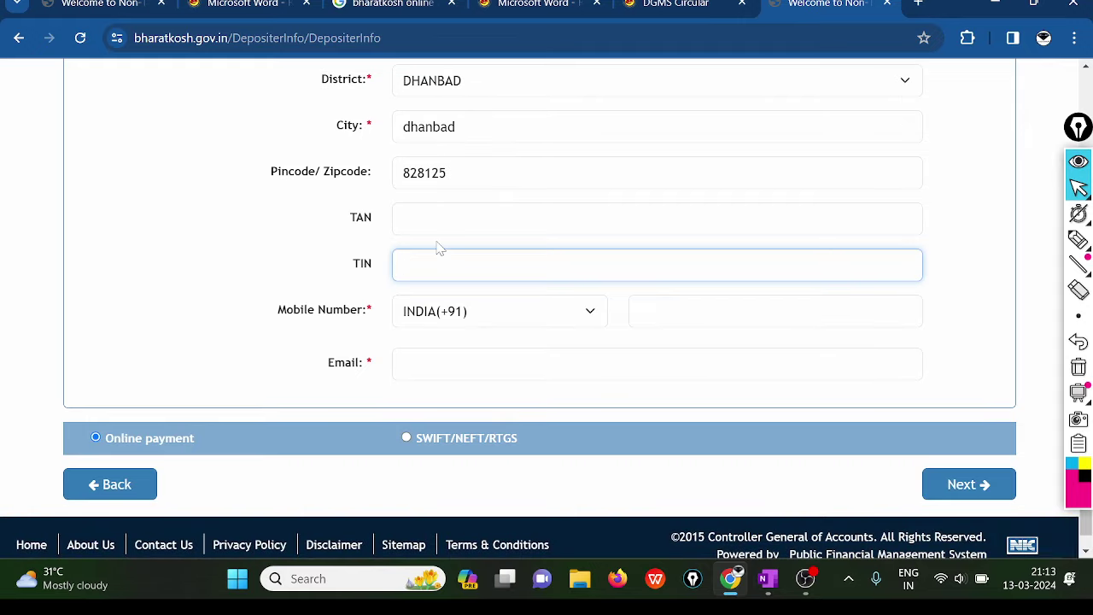
scroll(438, 247, "down", 1)
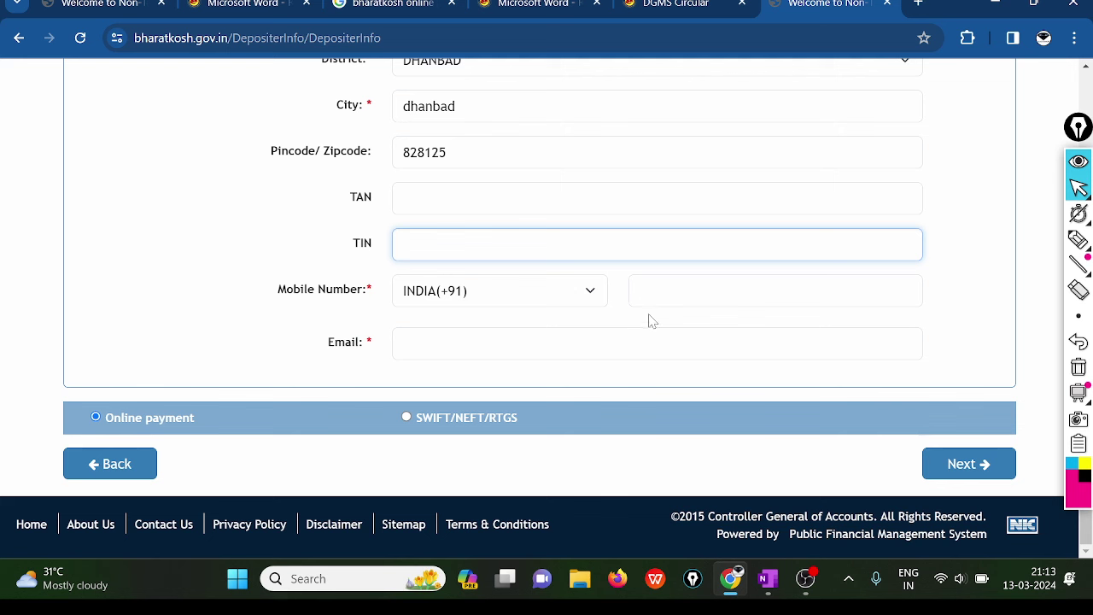
left_click(774, 291)
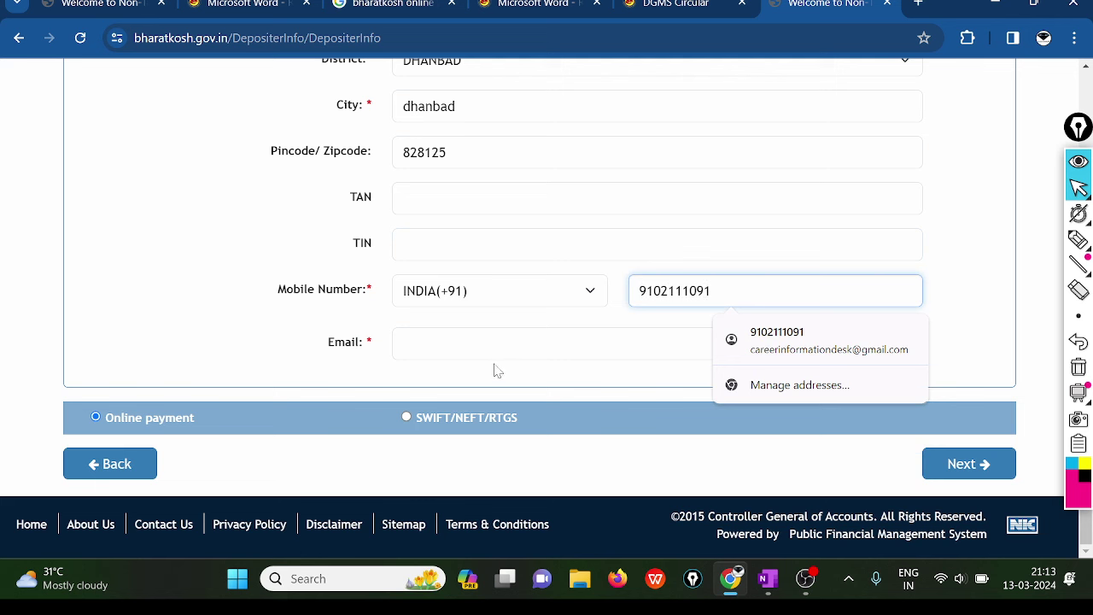
left_click(657, 344)
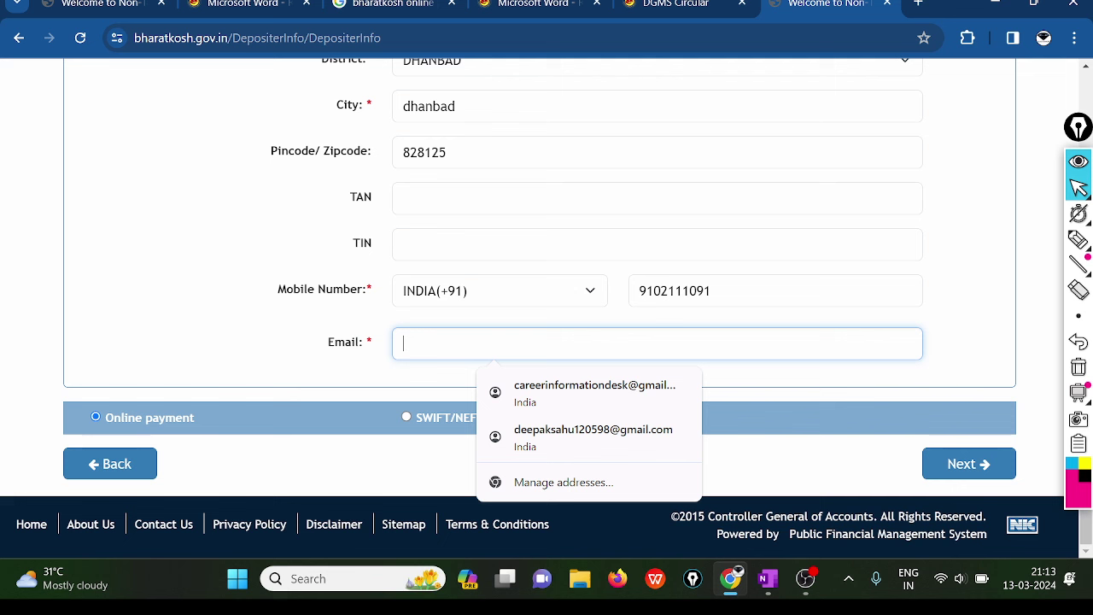
type("live")
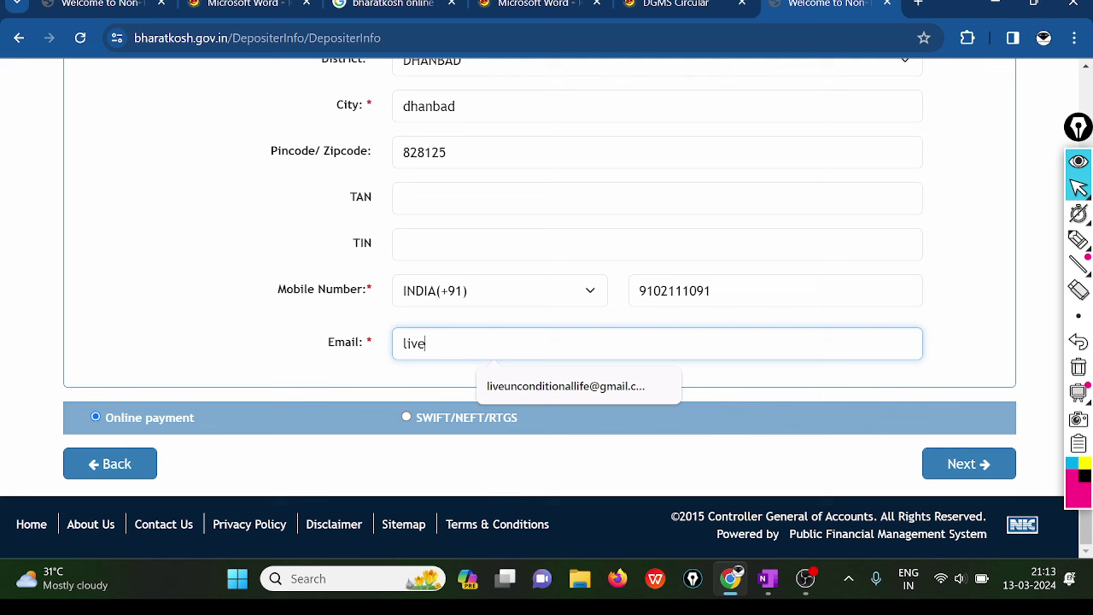
left_click(567, 385)
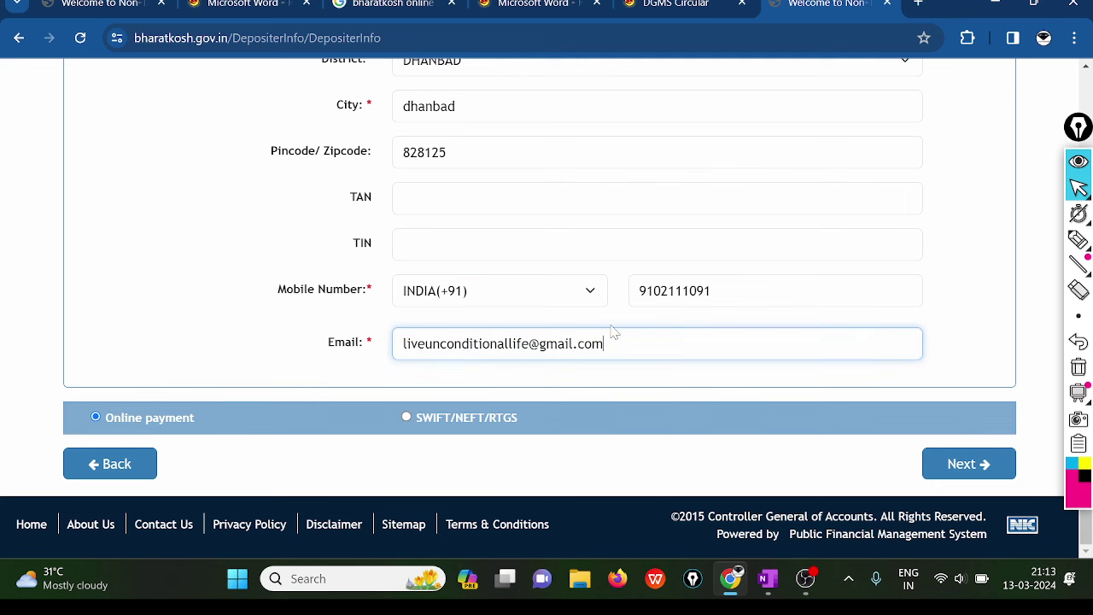
scroll(611, 331, "up", 6)
scroll(611, 331, "down", 6)
left_click(975, 471)
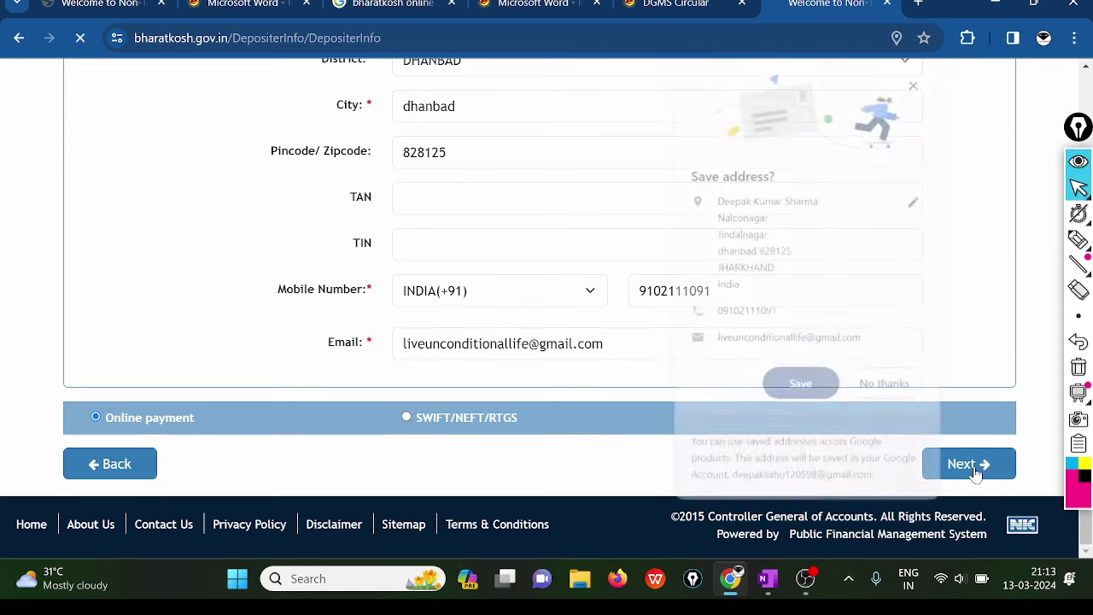
- Decline saving the address, review the summary with Total 6 INR, and confirm
left_click(884, 387)
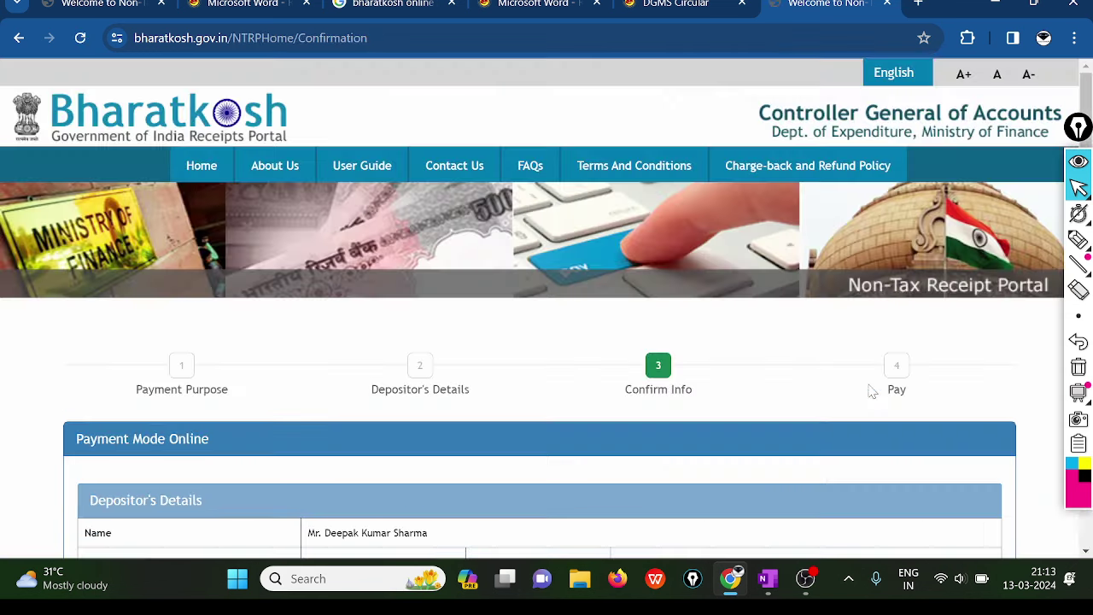
scroll(639, 418, "down", 5)
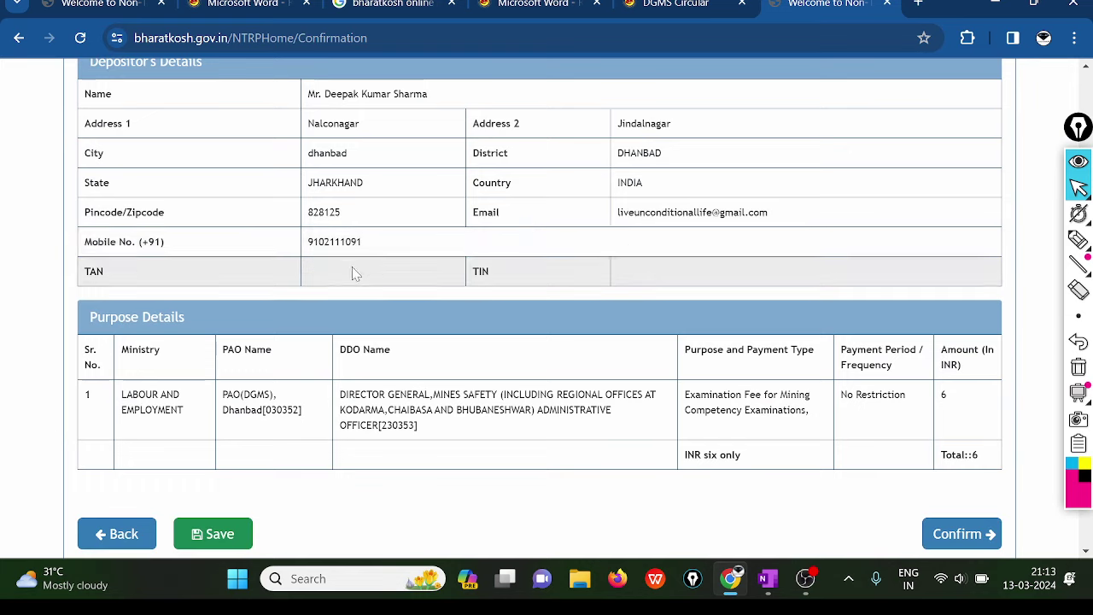
scroll(407, 251, "down", 2)
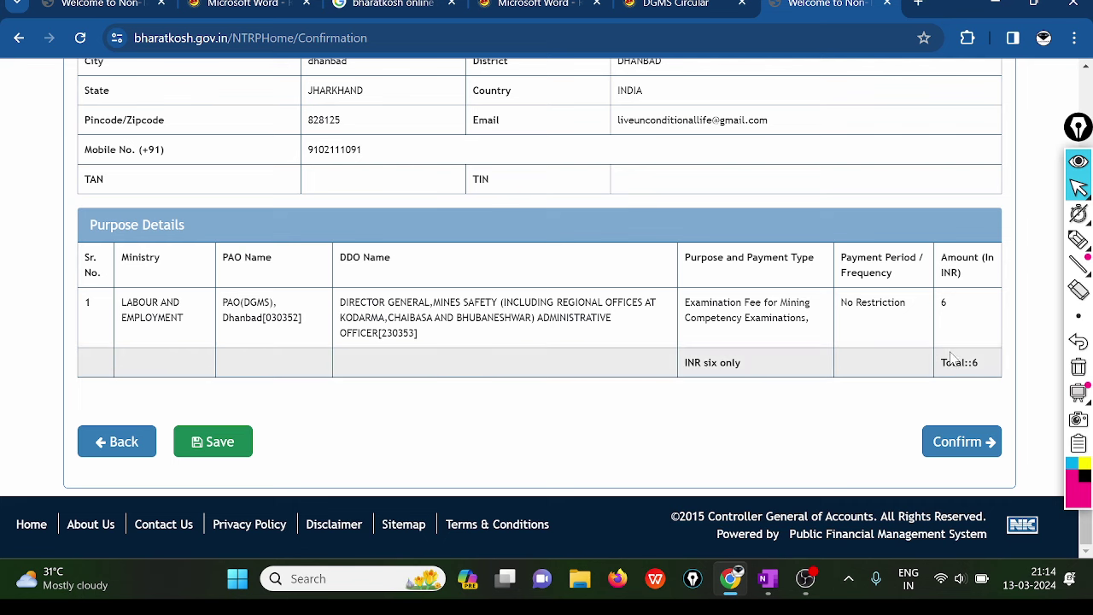
scroll(926, 242, "up", 1)
scroll(926, 242, "down", 1)
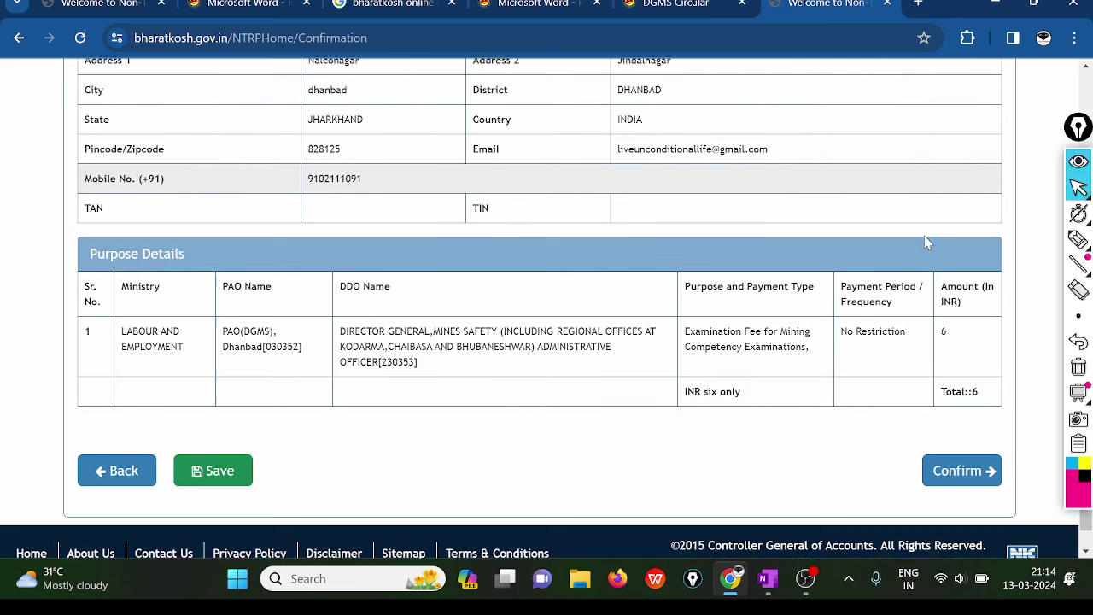
left_click(958, 442)
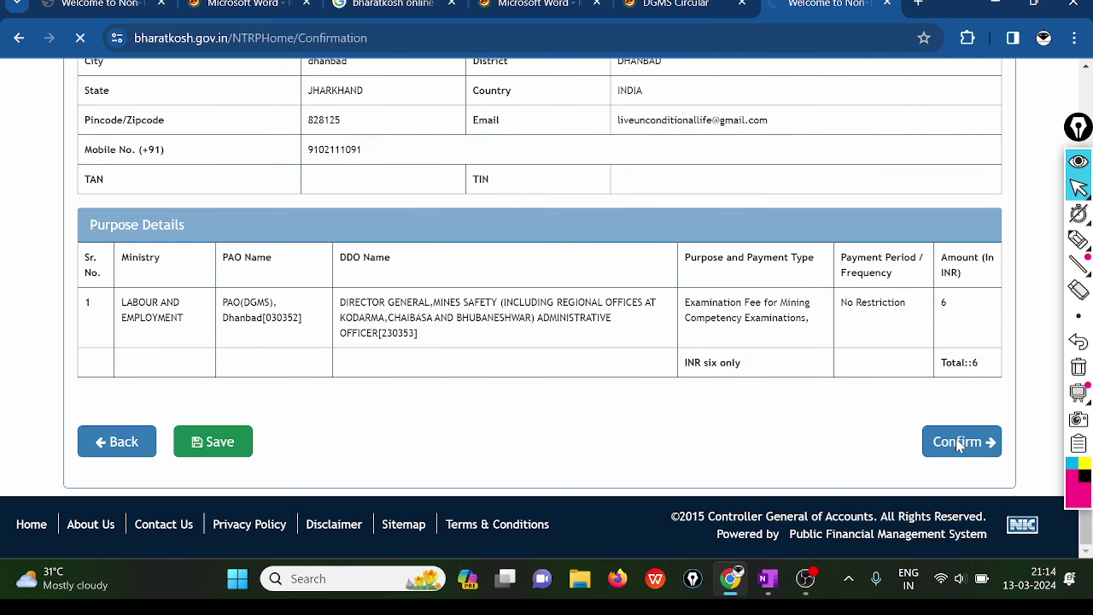
- Choose HDFC Bank as the payment gateway and switch the payment mode to UPI
scroll(955, 446, "down", 5)
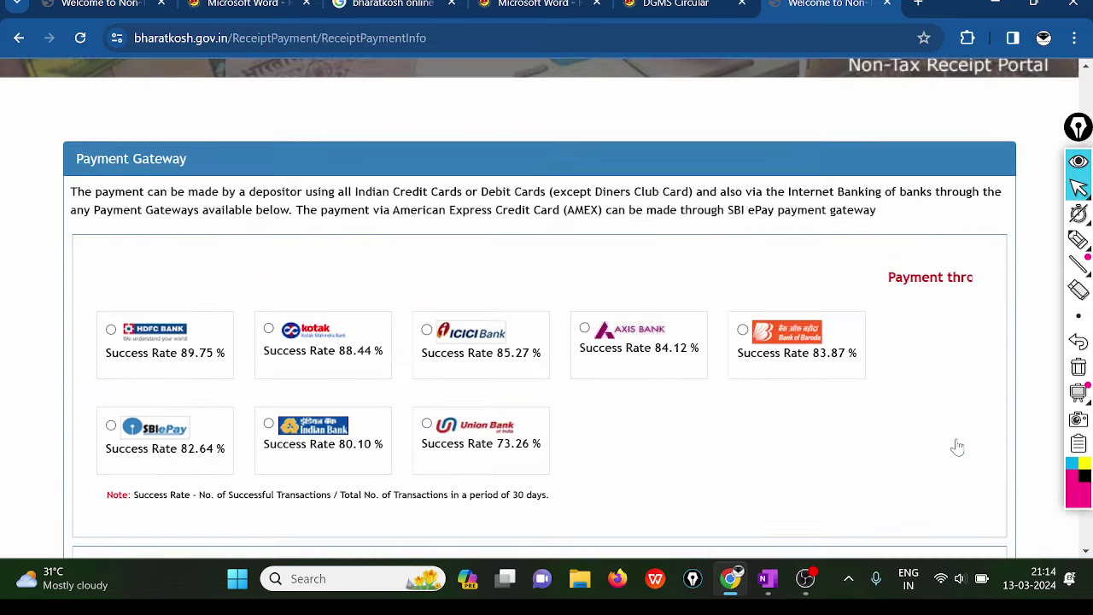
scroll(947, 437, "down", 1)
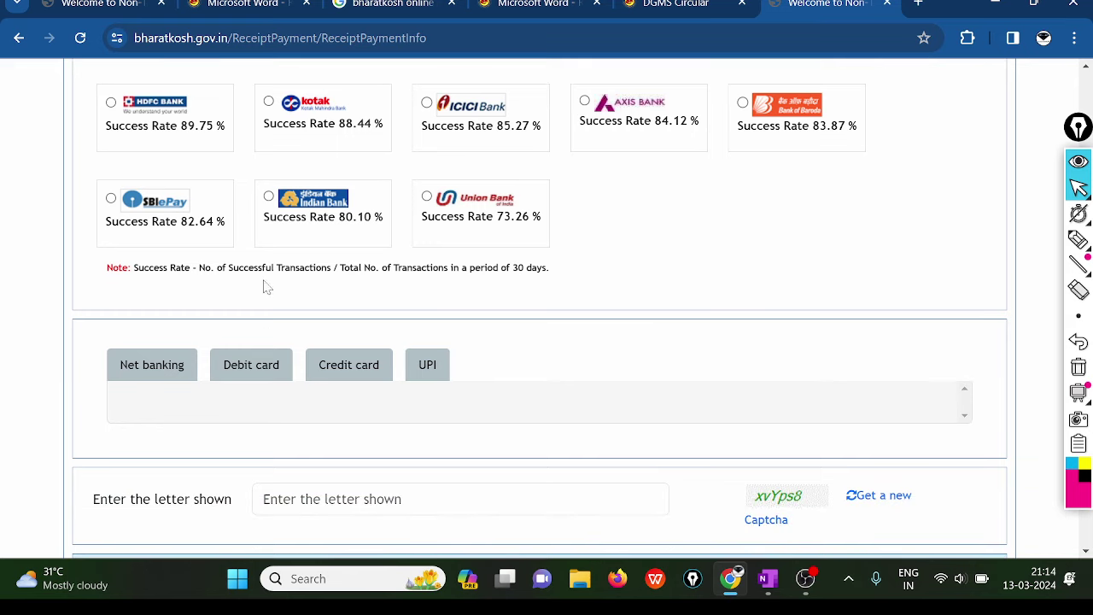
scroll(256, 222, "up", 2)
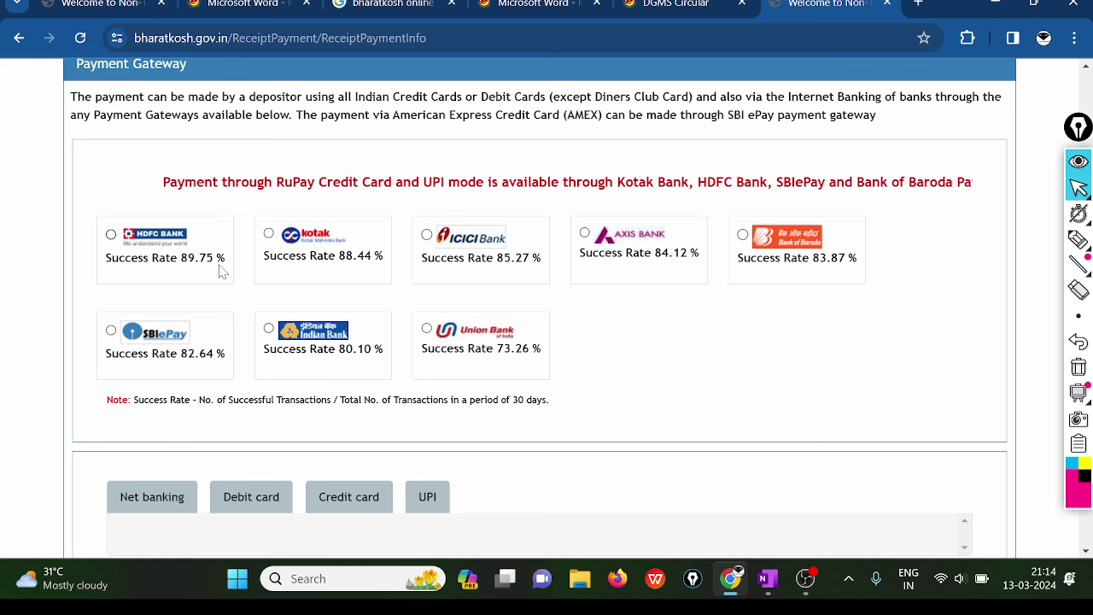
left_click(111, 234)
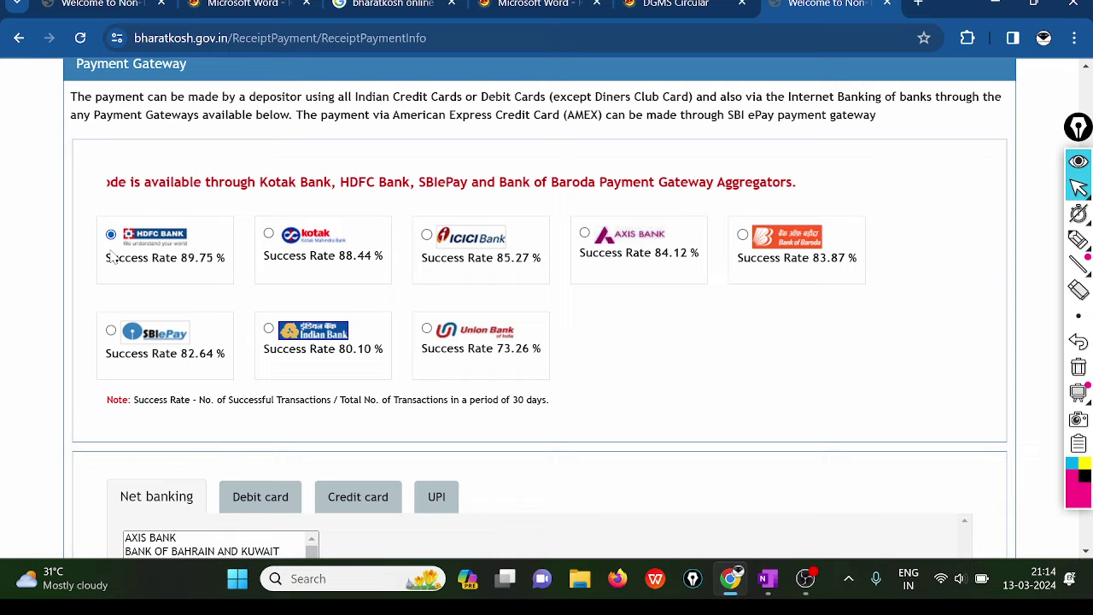
scroll(113, 258, "down", 2)
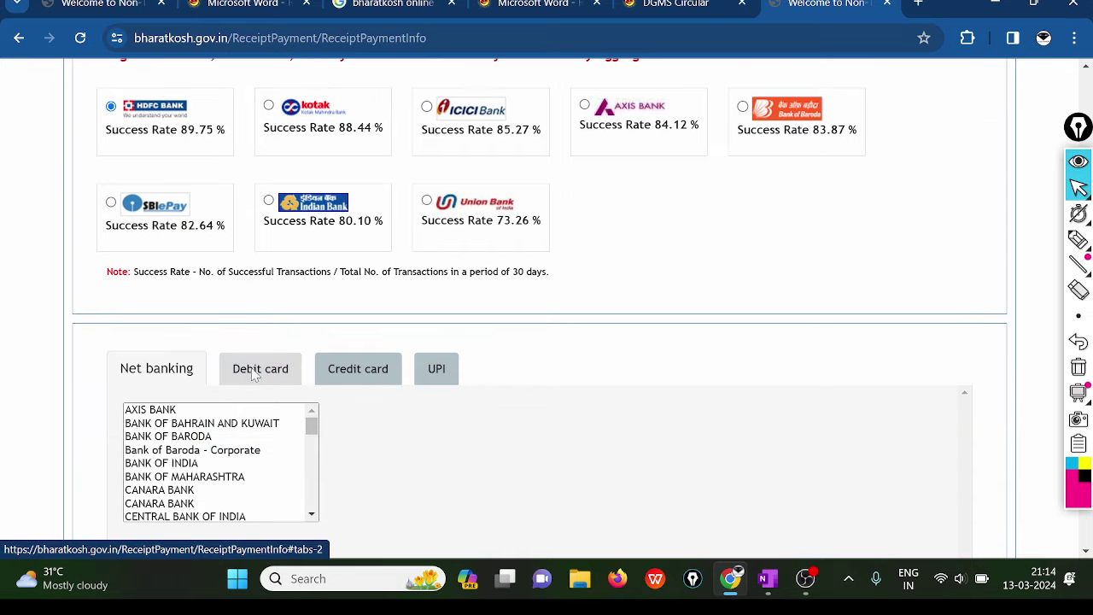
left_click(254, 376)
scroll(254, 375, "down", 1)
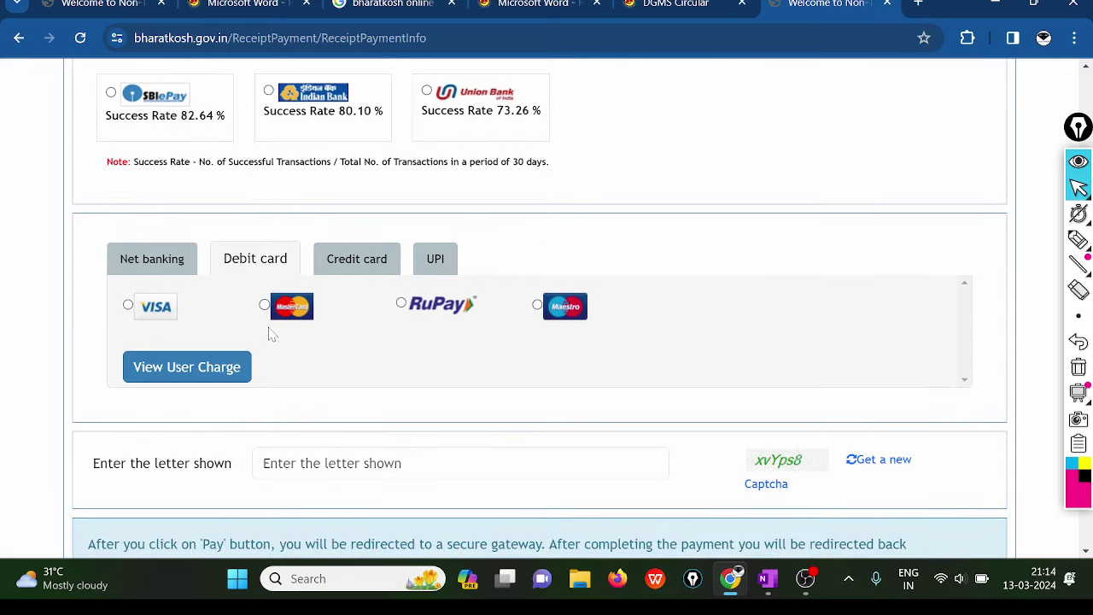
scroll(271, 333, "up", 1)
scroll(272, 333, "up", 3)
scroll(272, 333, "down", 2)
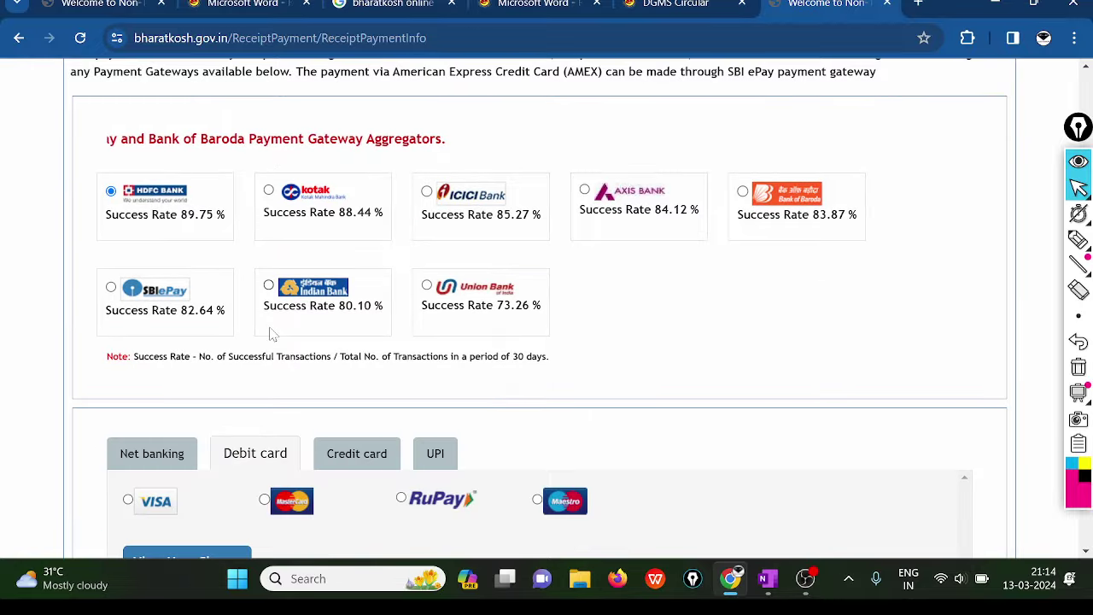
scroll(272, 333, "down", 1)
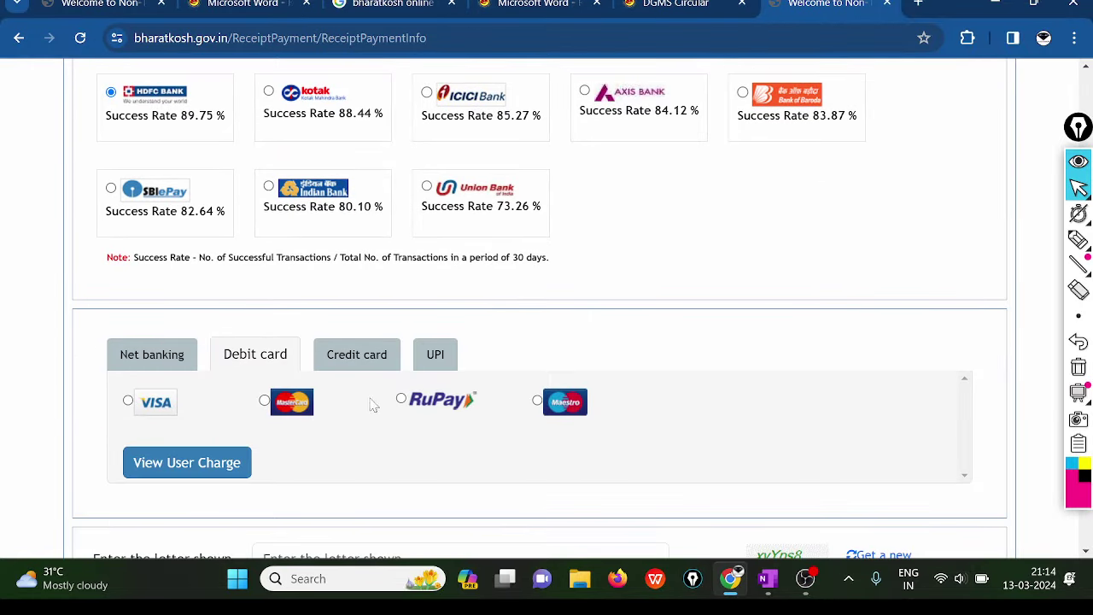
left_click(431, 359)
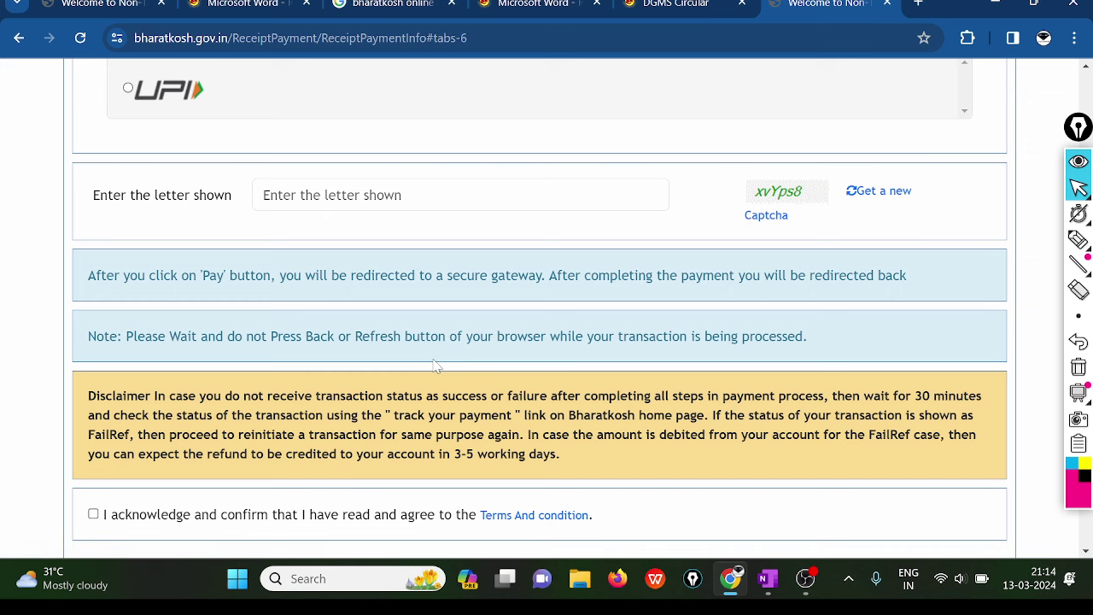
- Enter the captcha xvYps8 and accept the terms and conditions
scroll(436, 365, "up", 1)
scroll(434, 361, "up", 5)
scroll(432, 495, "down", 4)
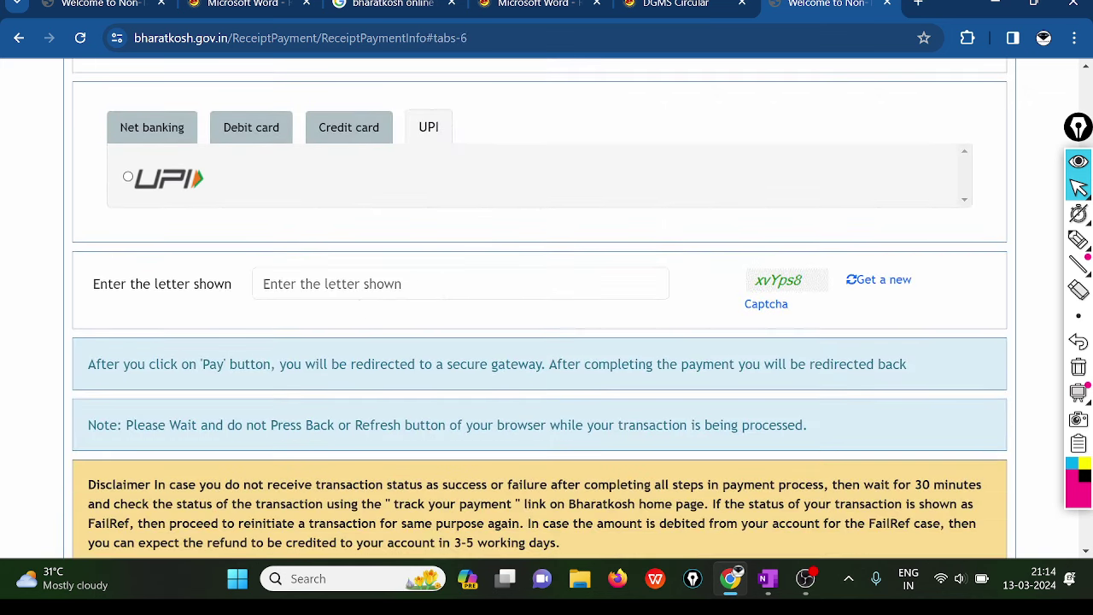
left_click(262, 283)
type("xvYps8")
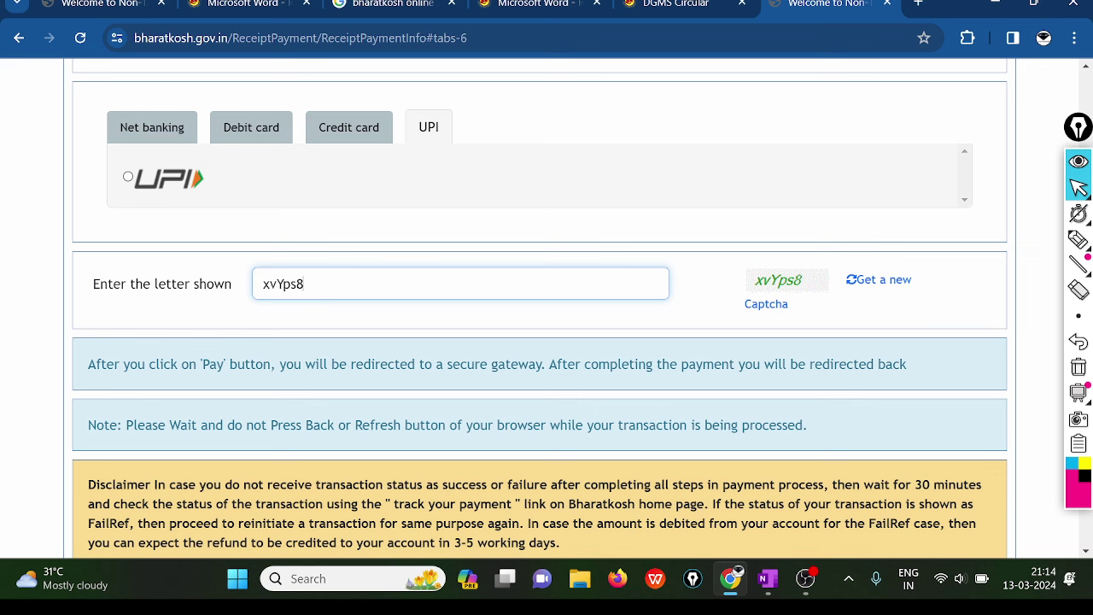
scroll(700, 331, "down", 3)
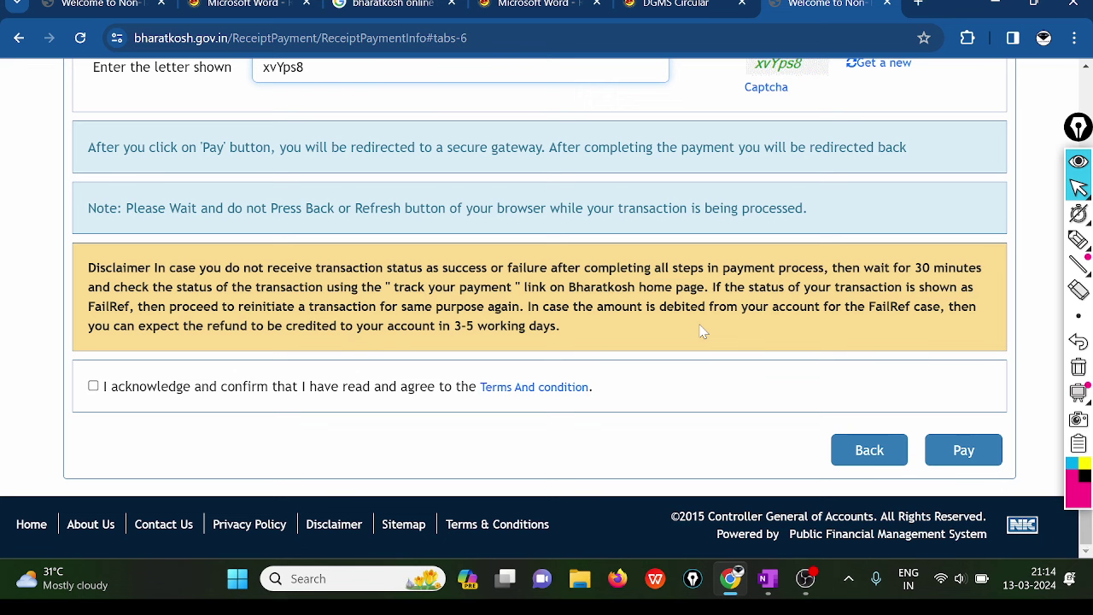
left_click(93, 386)
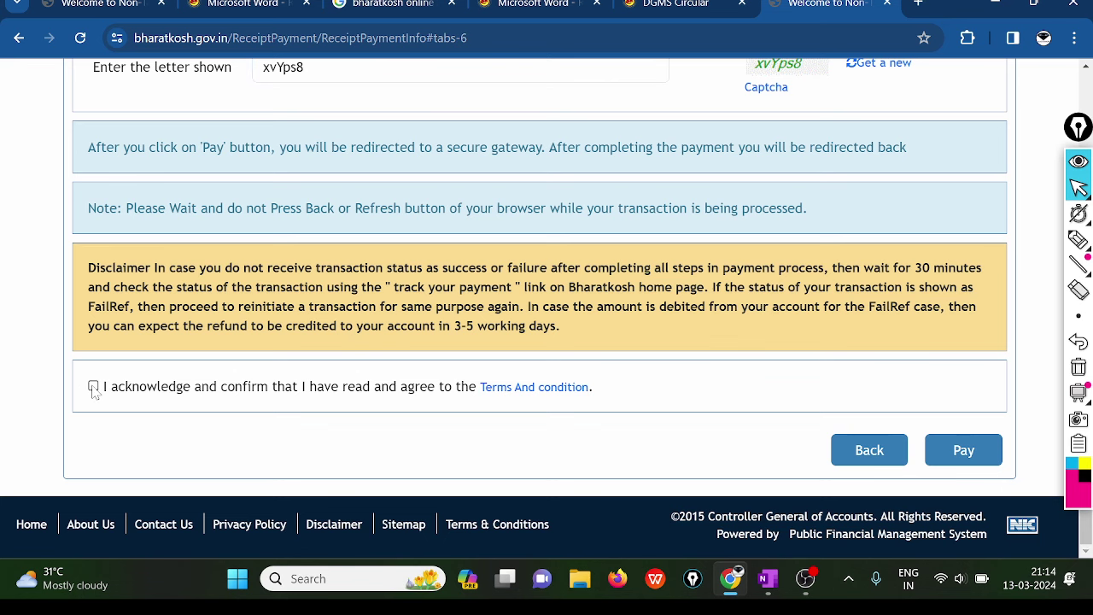
left_click(93, 387)
- Submit the payment, which returns an 'Error! Select Bank Name:' message
scroll(600, 246, "down", 5)
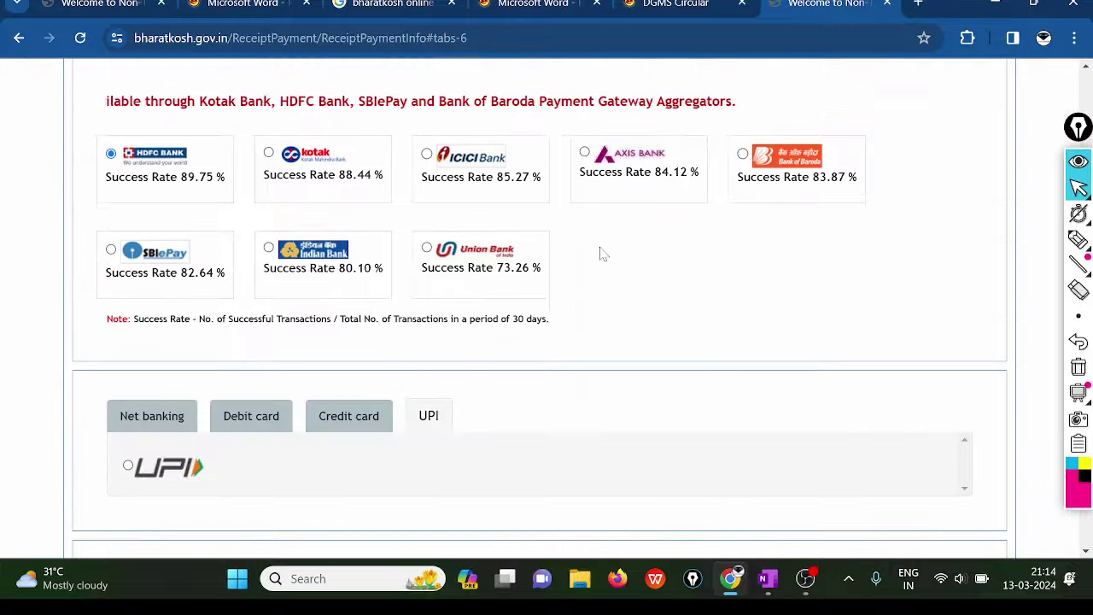
scroll(602, 253, "down", 5)
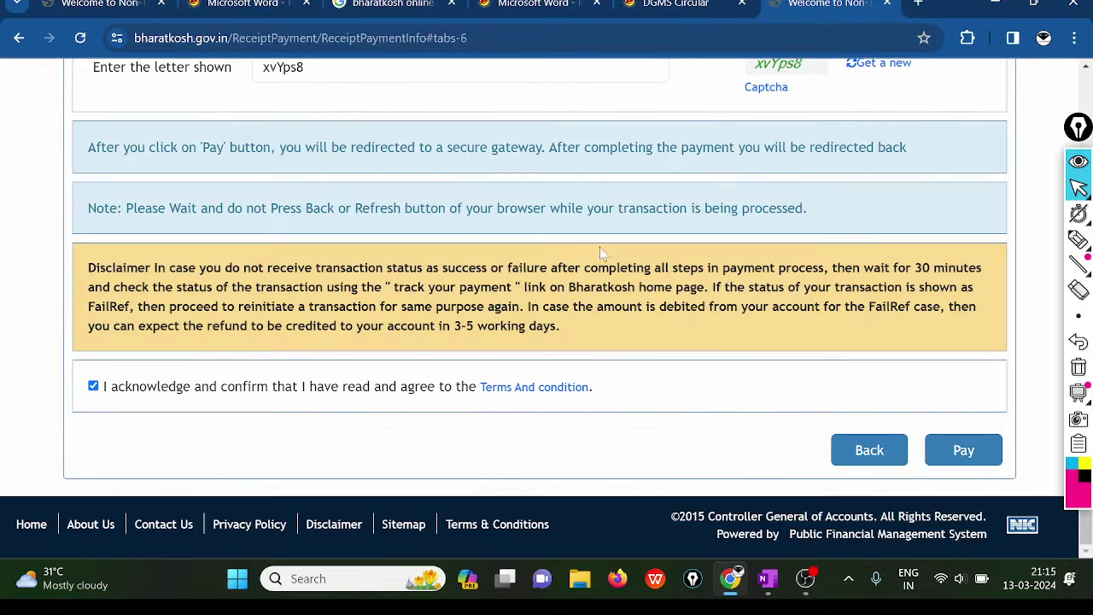
left_click(965, 452)
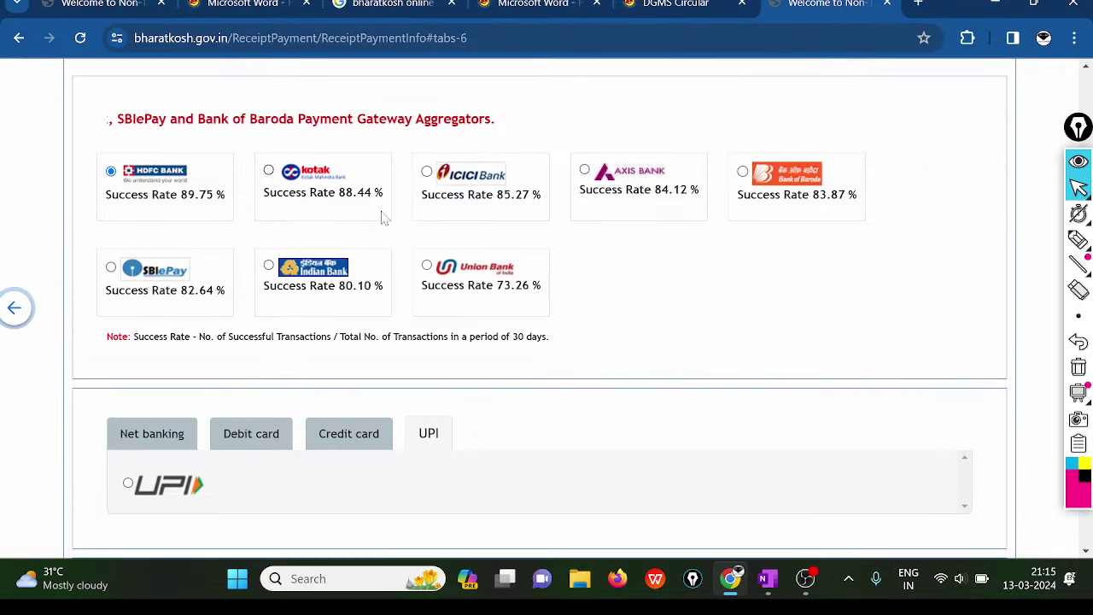
scroll(635, 434, "down", 6)
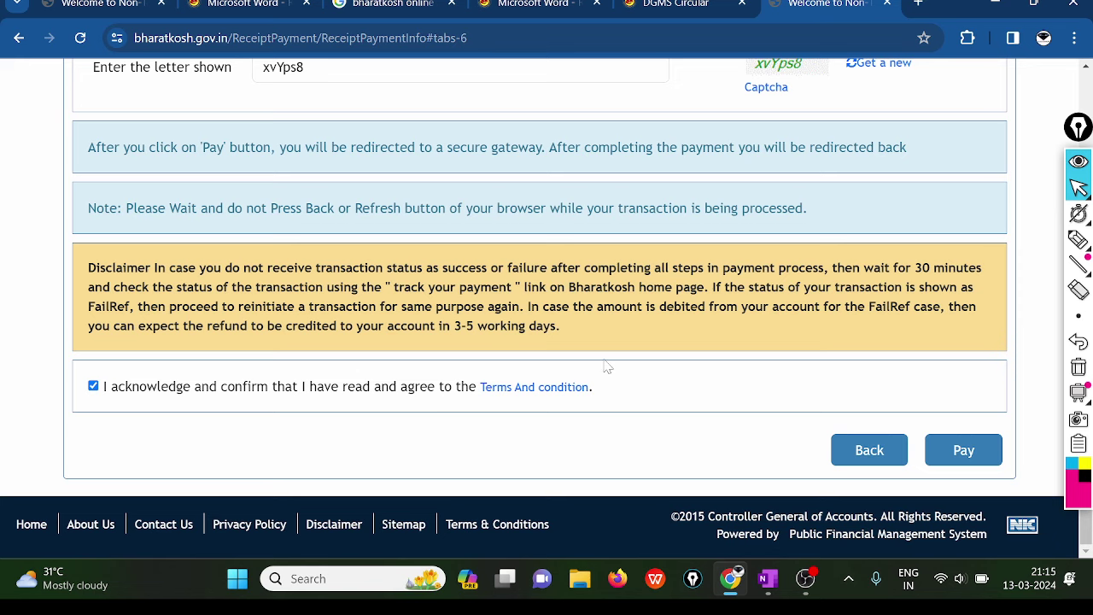
scroll(555, 358, "up", 2)
left_click(961, 451)
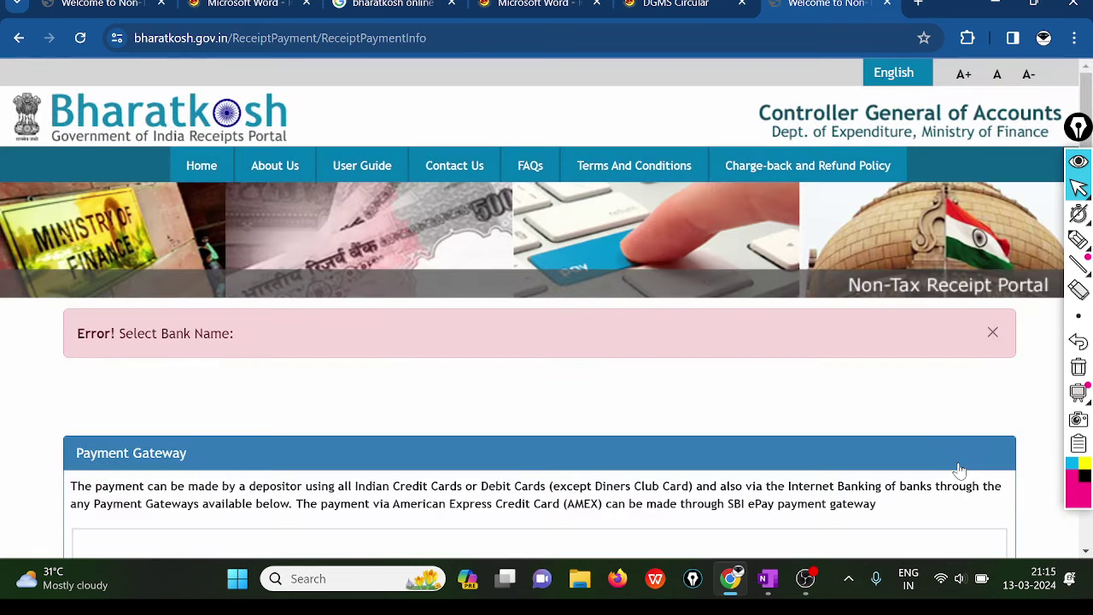
- Re-select UPI as the payment mode and HDFC Bank as the gateway
scroll(383, 403, "down", 7)
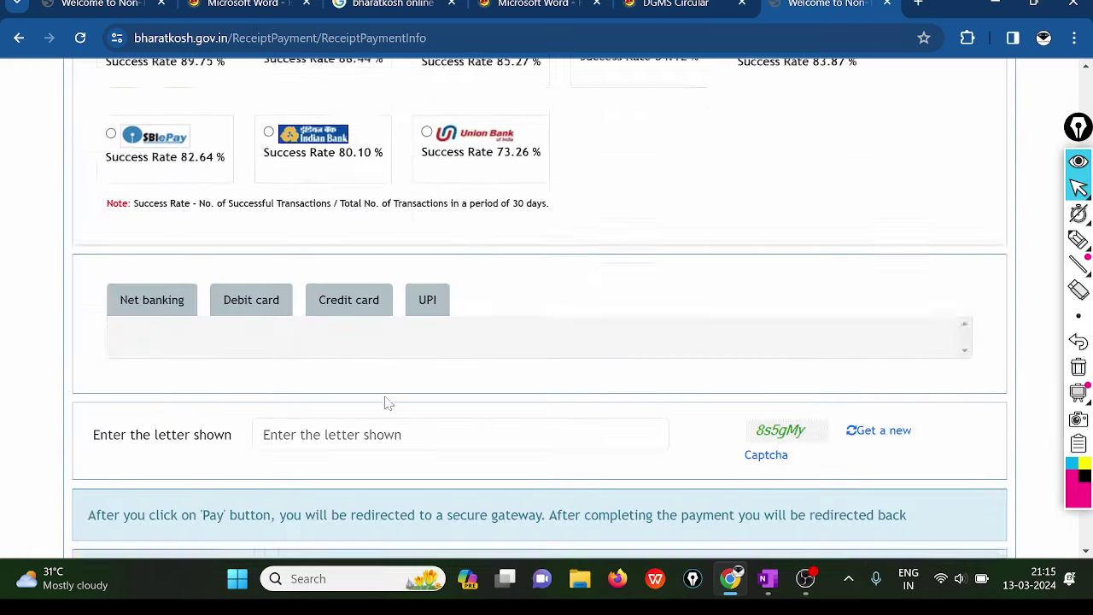
scroll(383, 402, "down", 1)
scroll(231, 317, "up", 3)
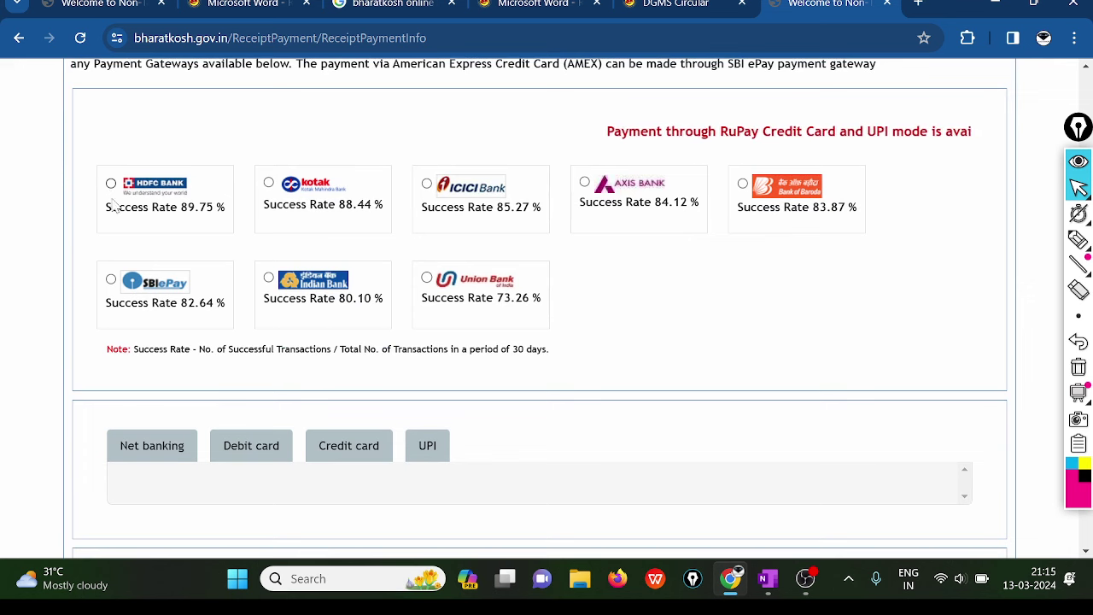
left_click(424, 445)
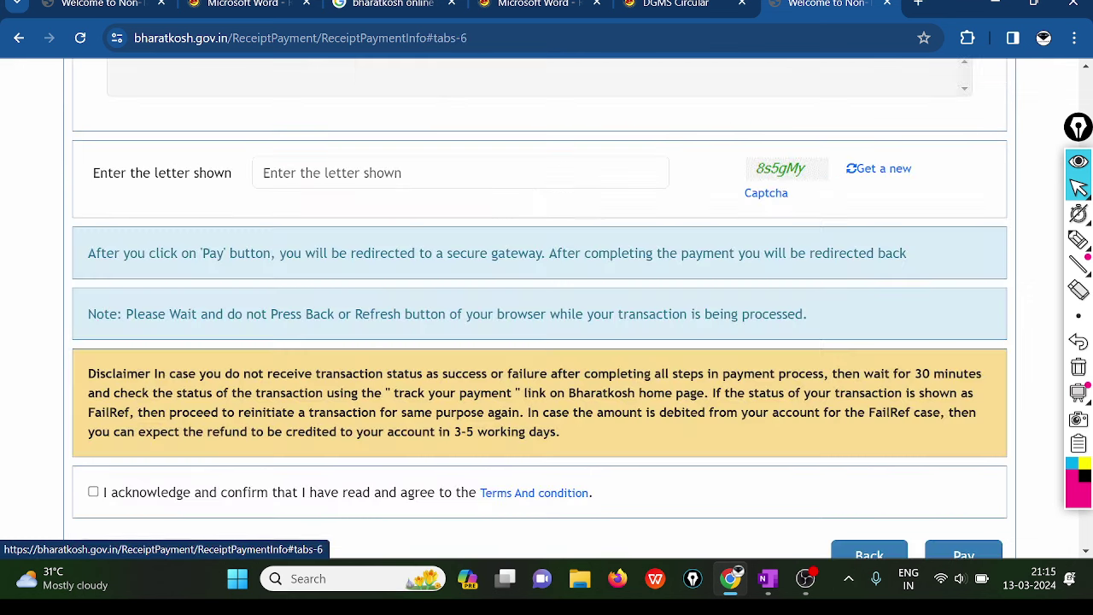
scroll(312, 330, "up", 8)
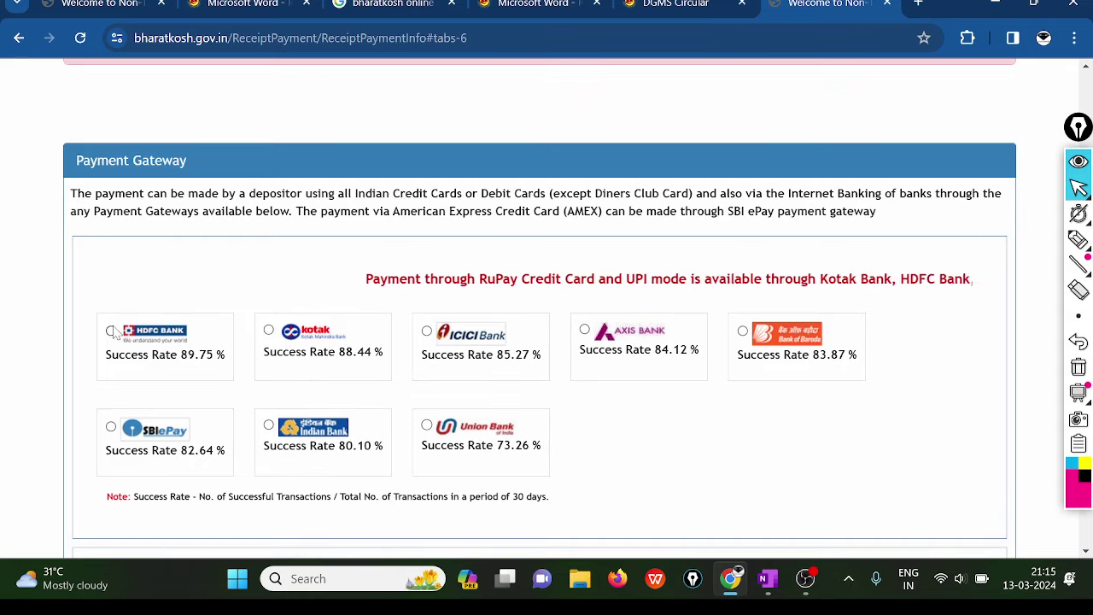
left_click(111, 333)
- Enter the new captcha 8s5gMy, accept the terms and resubmit the payment
scroll(407, 313, "down", 5)
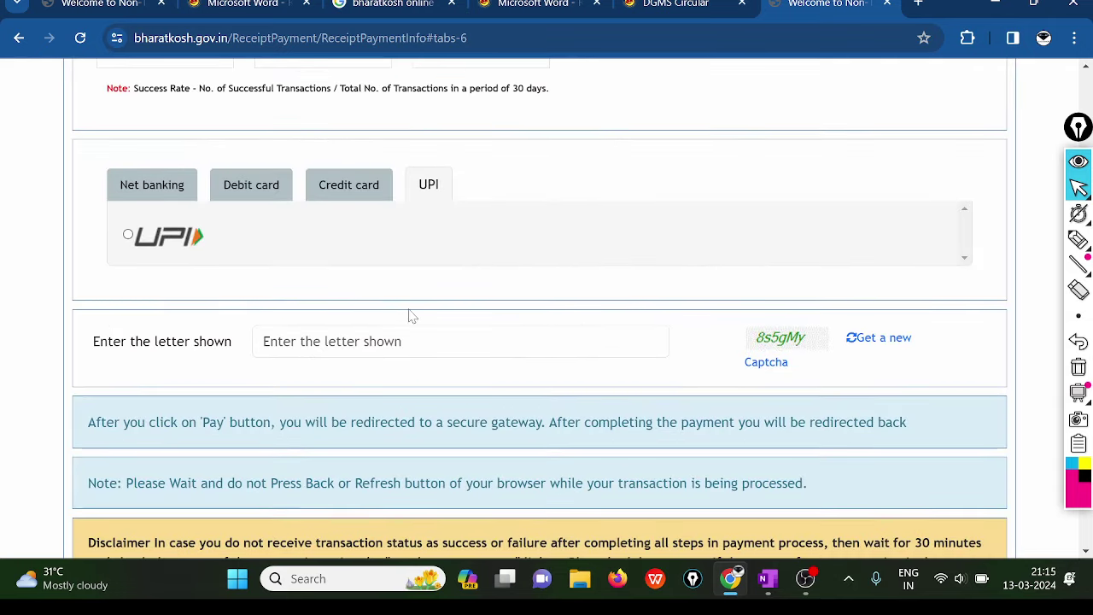
left_click(263, 341)
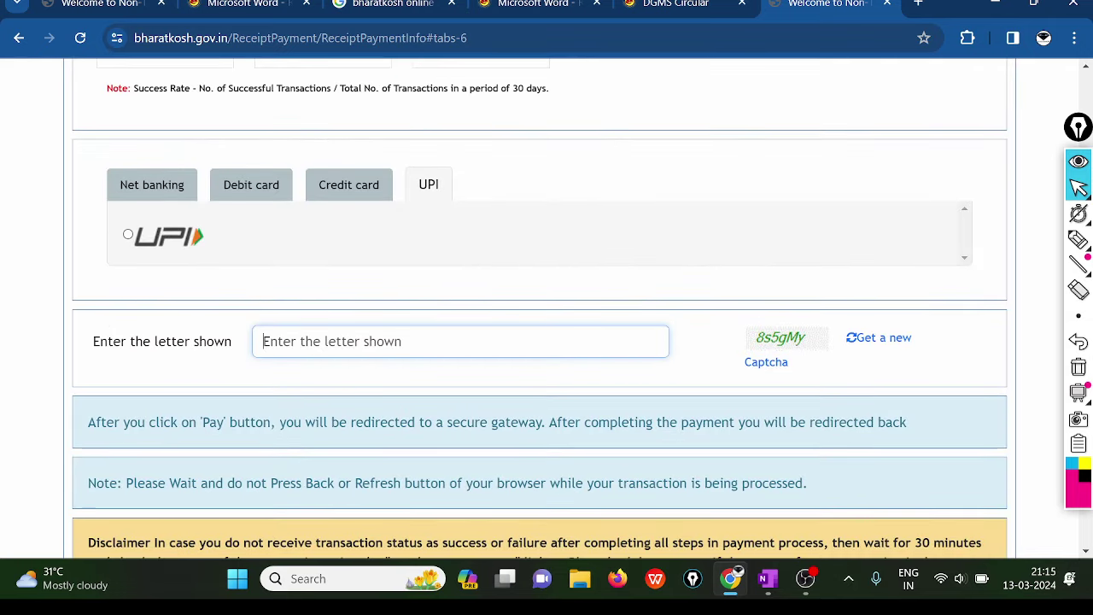
type("8s")
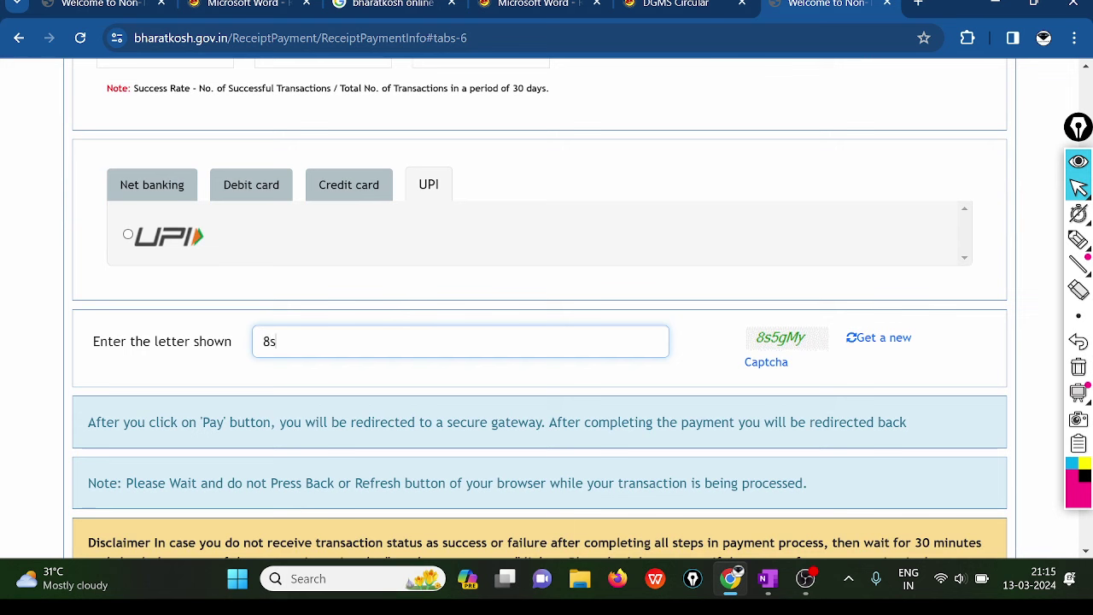
type("5g")
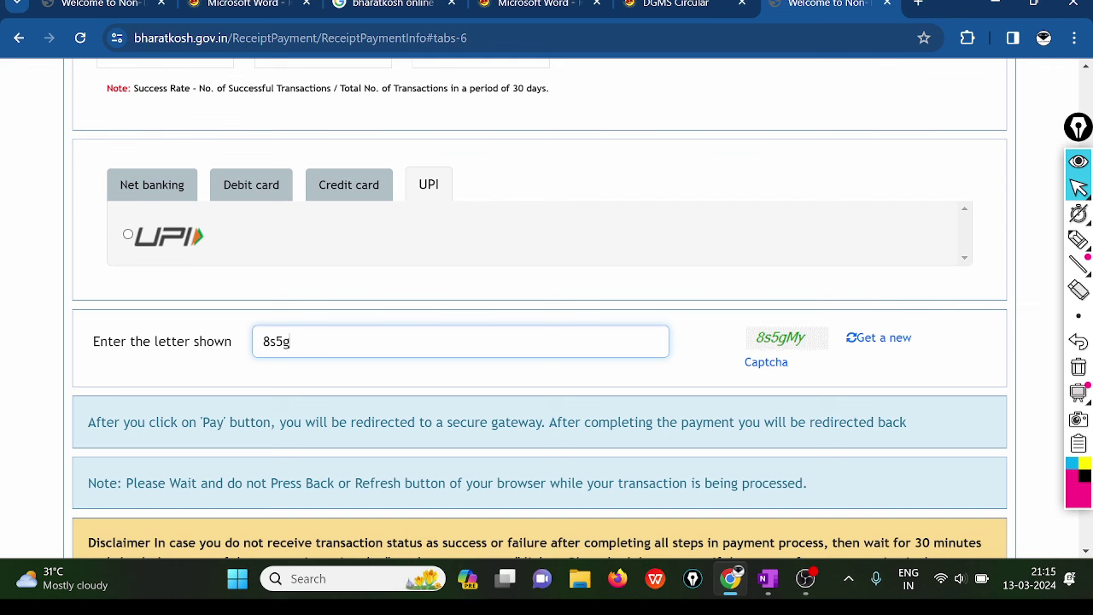
type("My")
scroll(391, 349, "down", 3)
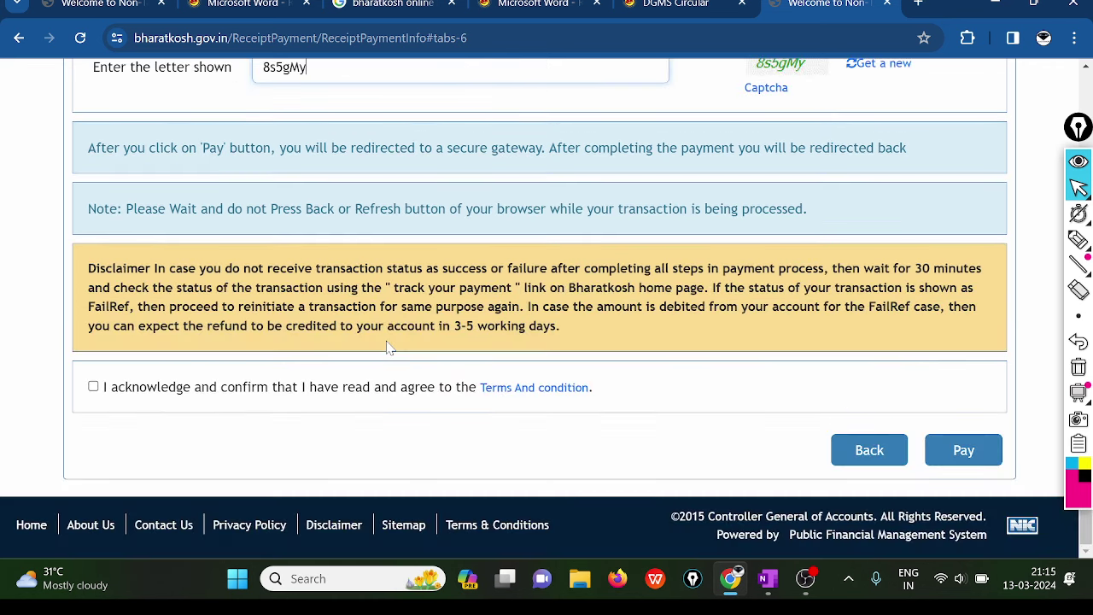
left_click(94, 386)
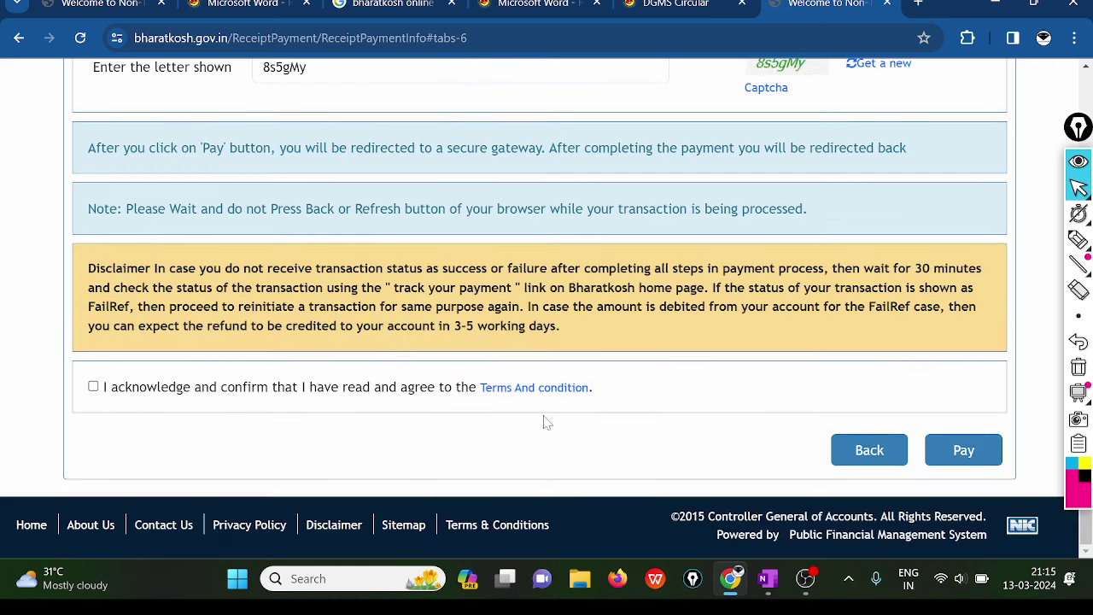
left_click(93, 386)
scroll(564, 235, "down", 4)
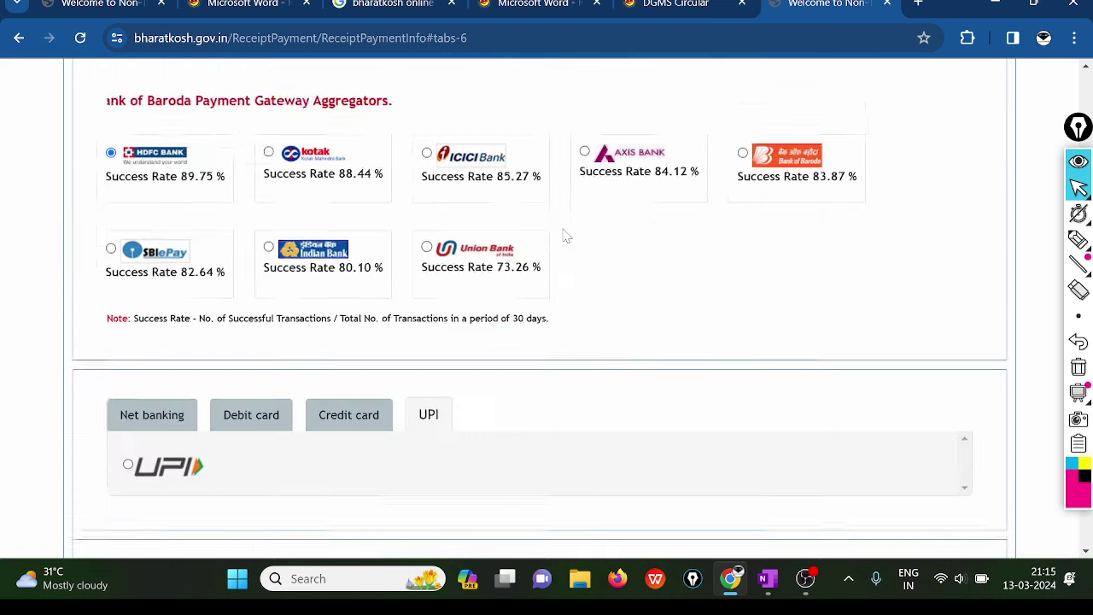
scroll(563, 236, "down", 8)
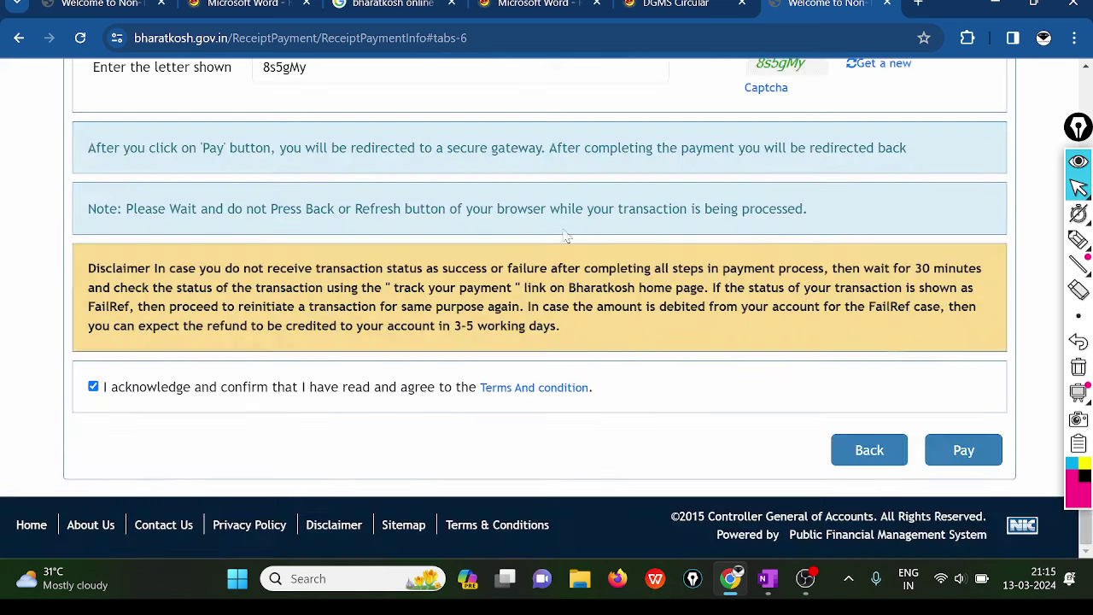
left_click(967, 457)
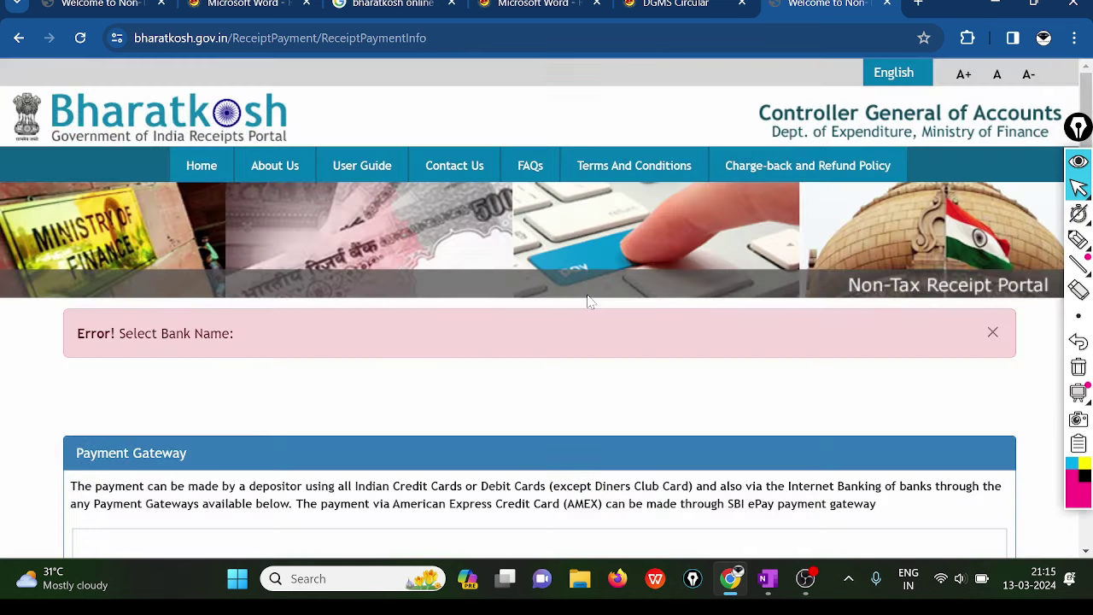
- Choose SBIePay as the payment gateway with UPI as the payment method
scroll(587, 300, "down", 7)
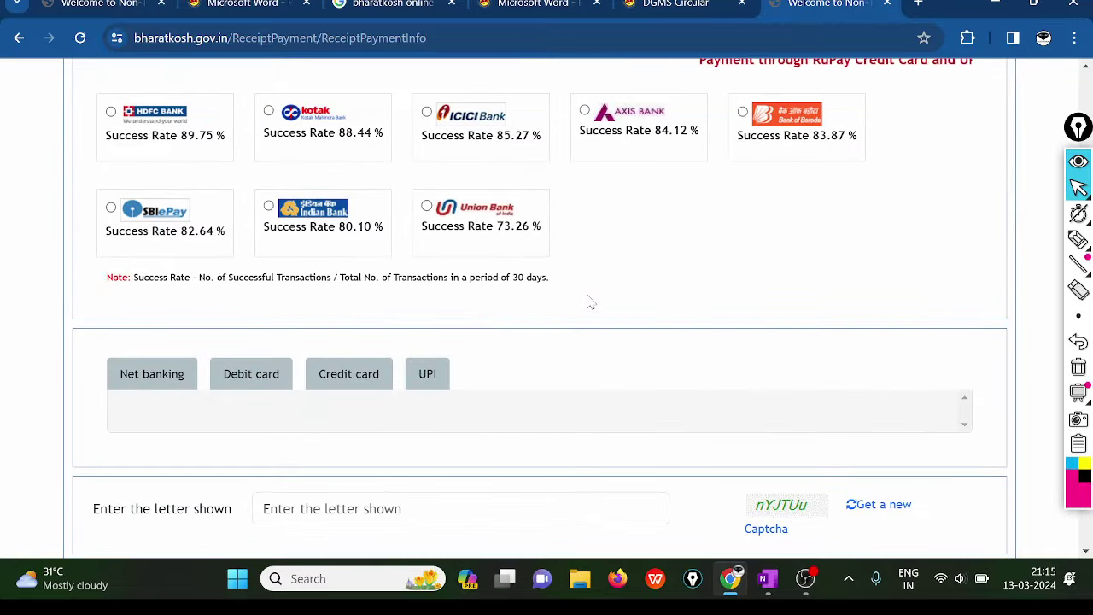
scroll(587, 301, "up", 1)
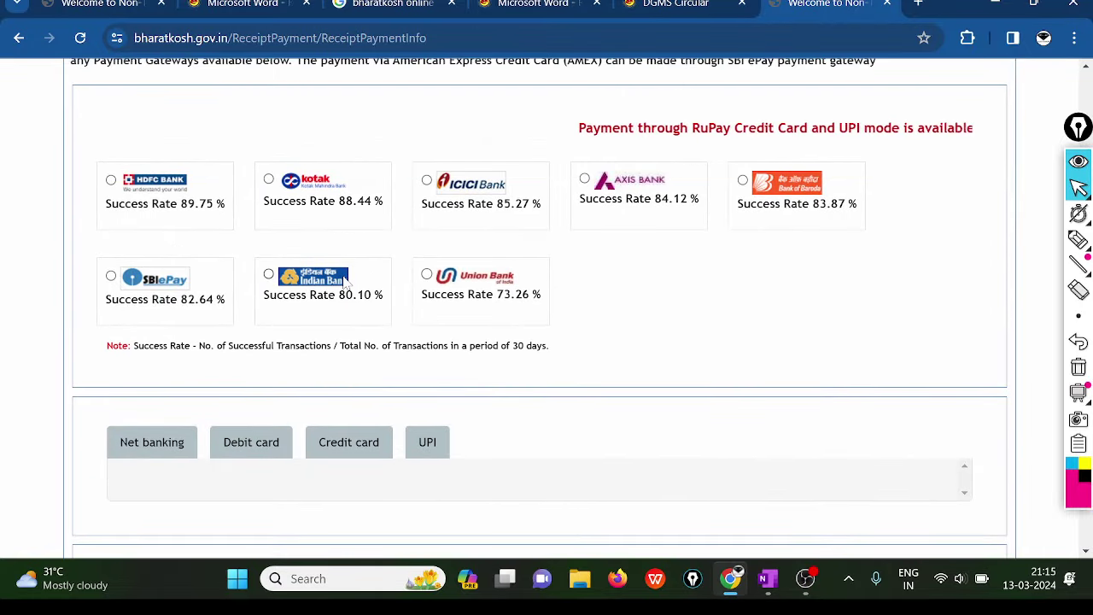
scroll(345, 285, "down", 5)
scroll(344, 285, "up", 6)
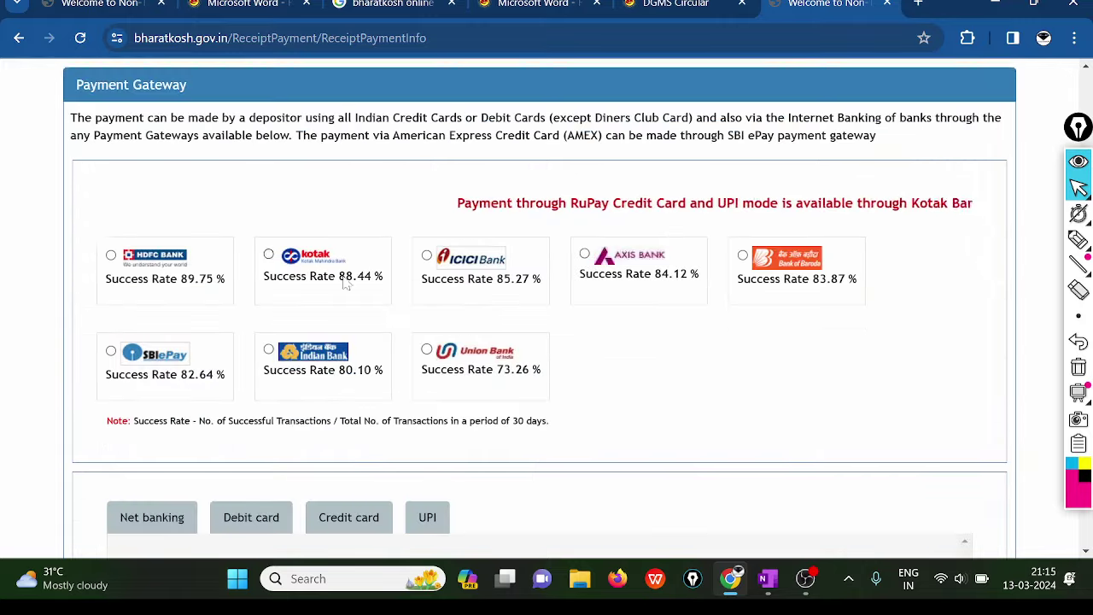
scroll(345, 285, "down", 2)
left_click(246, 360)
scroll(247, 359, "down", 1)
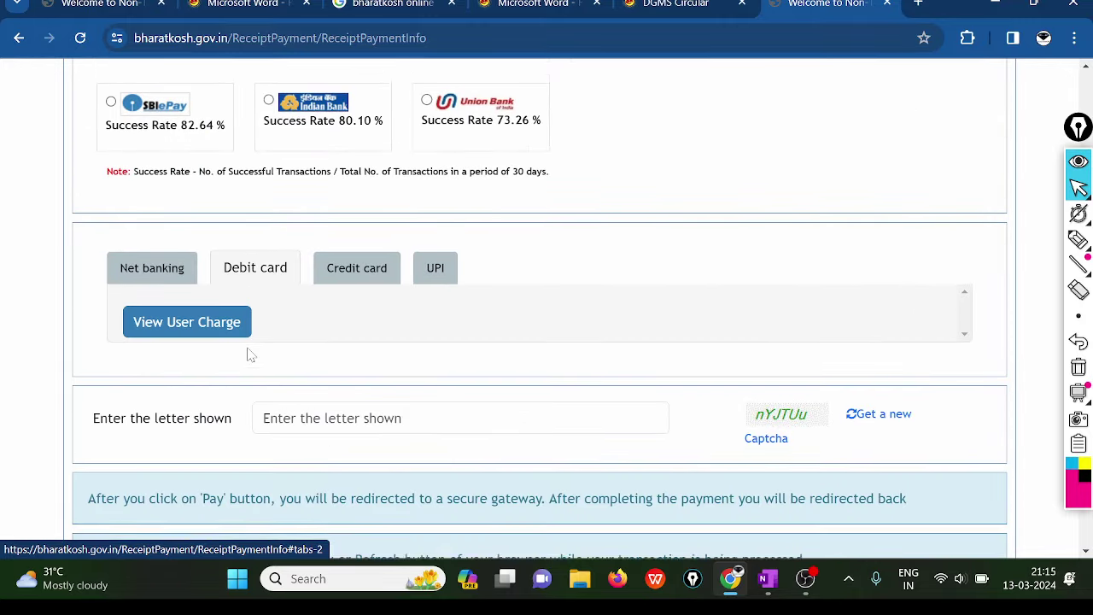
left_click(452, 257)
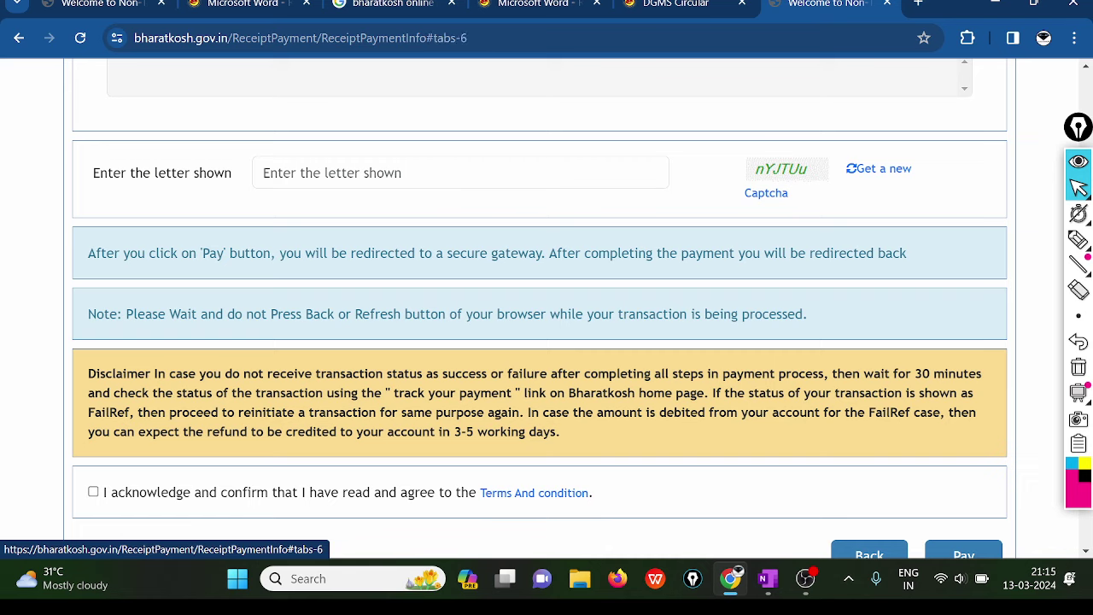
scroll(455, 249, "up", 3)
scroll(344, 214, "up", 1)
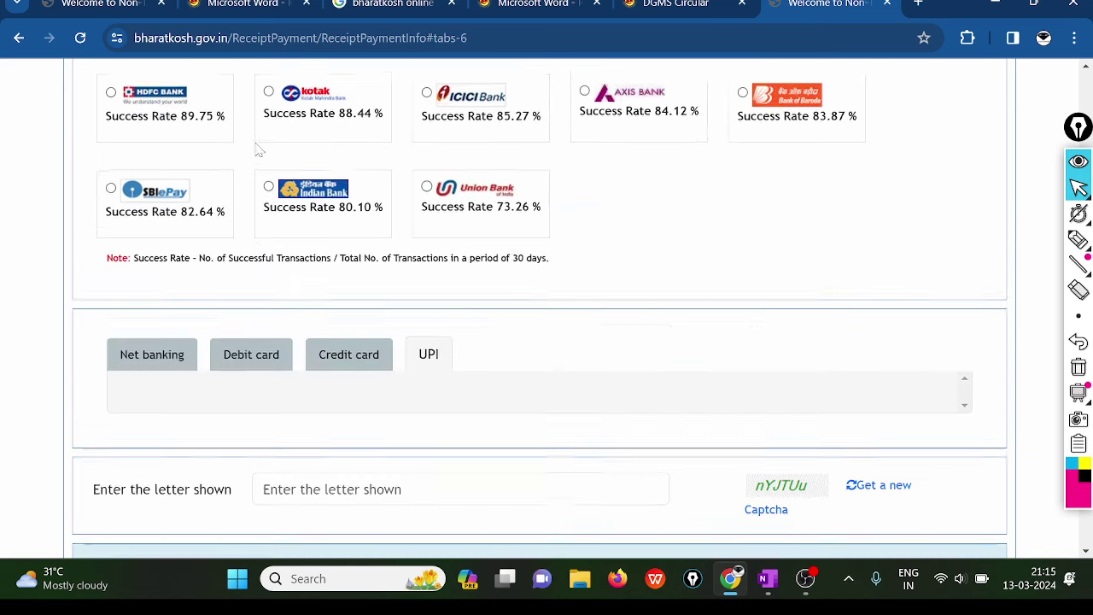
left_click(111, 201)
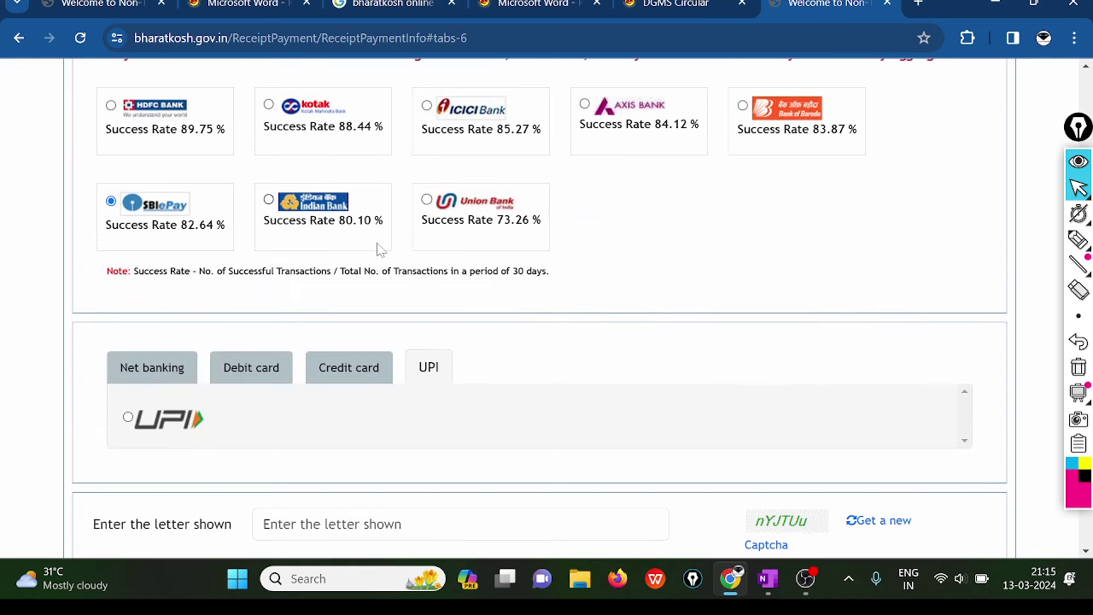
scroll(380, 248, "down", 2)
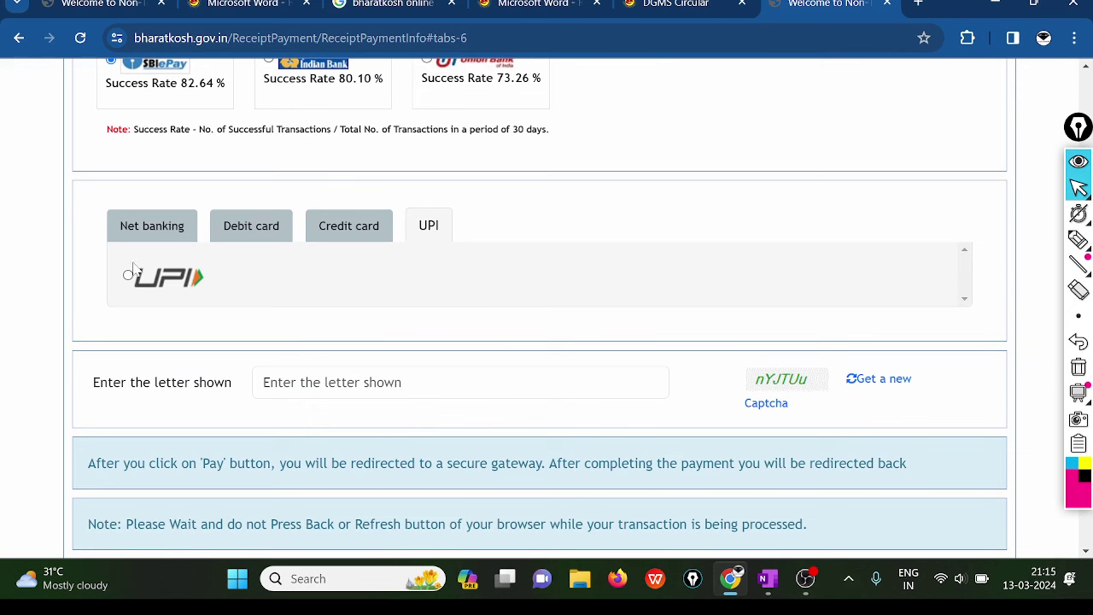
left_click(128, 274)
- Enter the captcha nYJTUu, accept the terms and submit the payment to SBI ePay
scroll(471, 339, "down", 2)
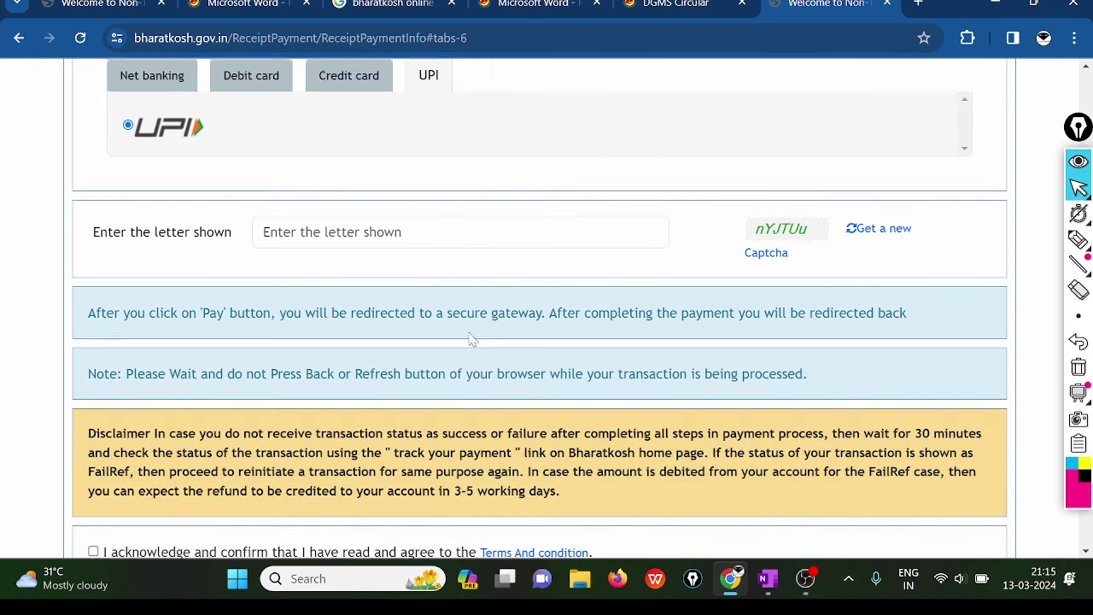
left_click(427, 232)
type("n")
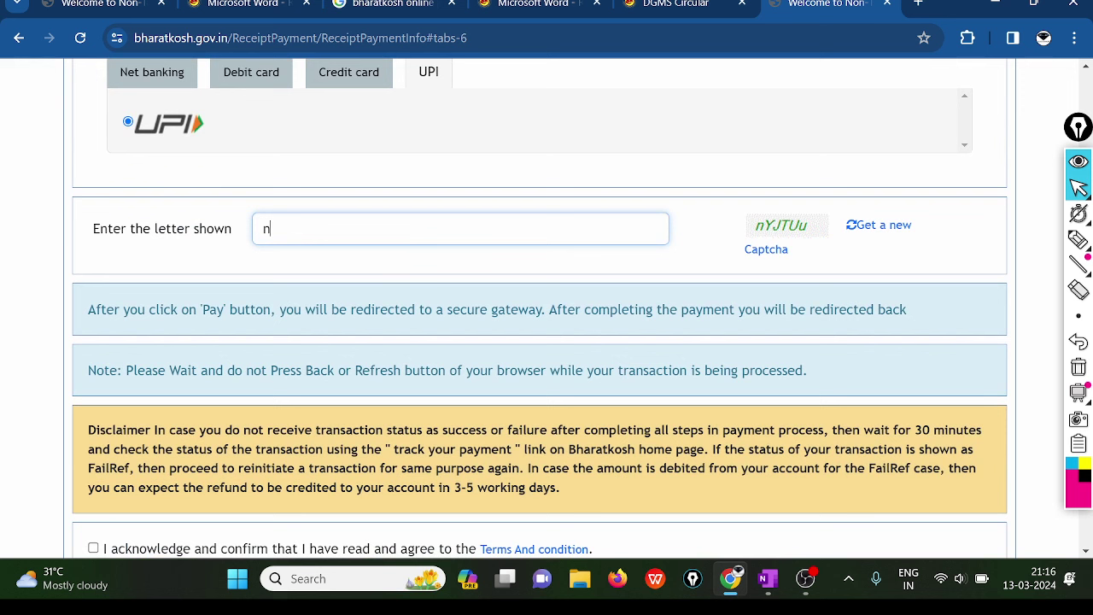
type("YJTUu")
scroll(647, 278, "down", 2)
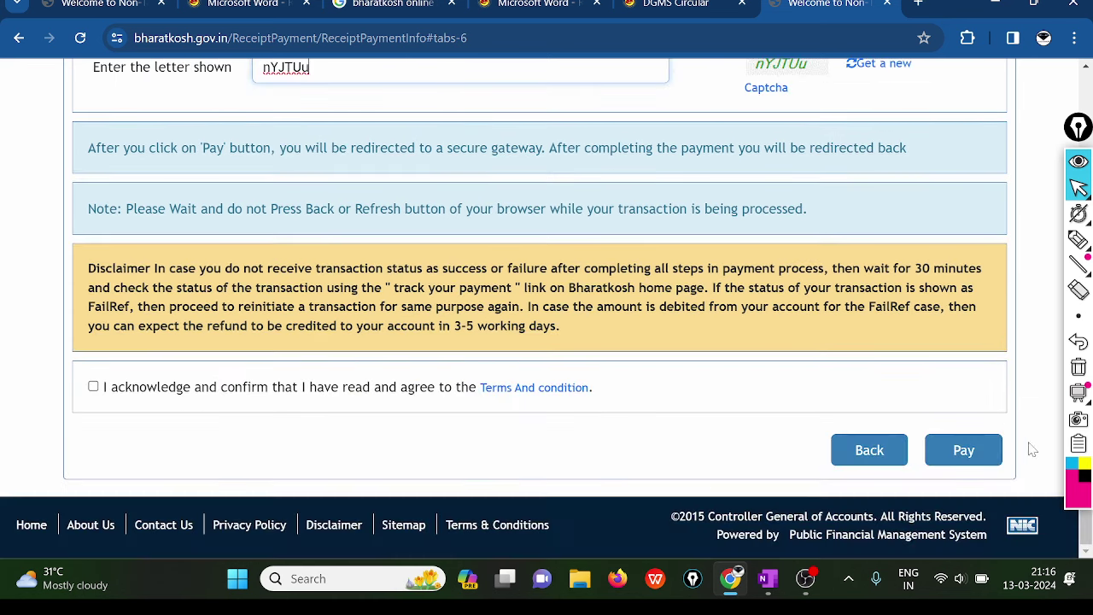
left_click(93, 386)
scroll(707, 254, "up", 5)
scroll(707, 255, "down", 5)
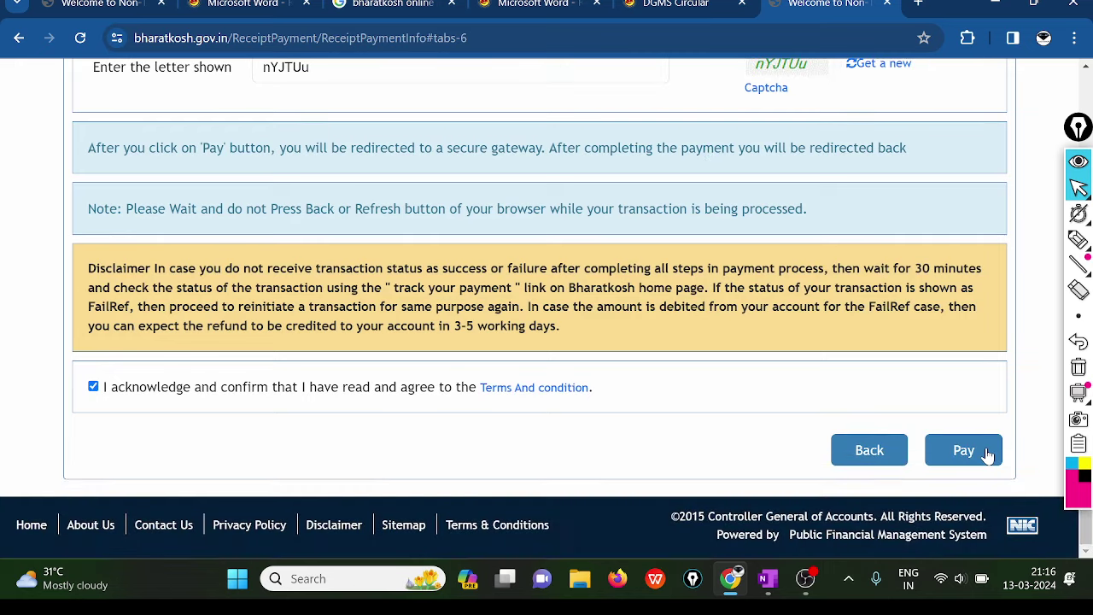
left_click(988, 455)
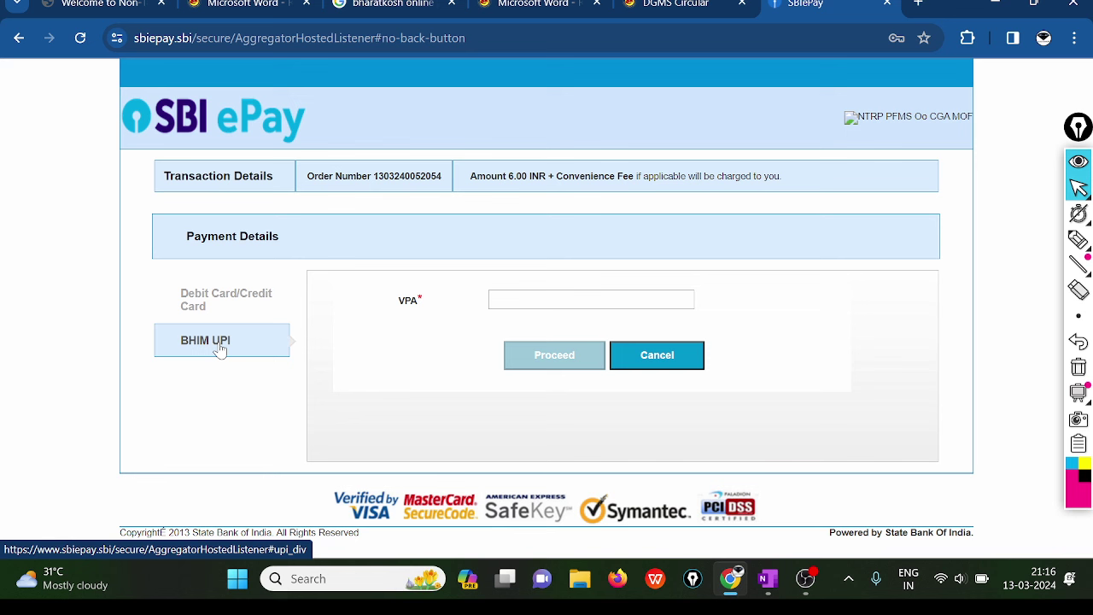
- Enter the payer's UPI address under BHIM UPI and confirm paying the 6.00 INR total
left_click(496, 300)
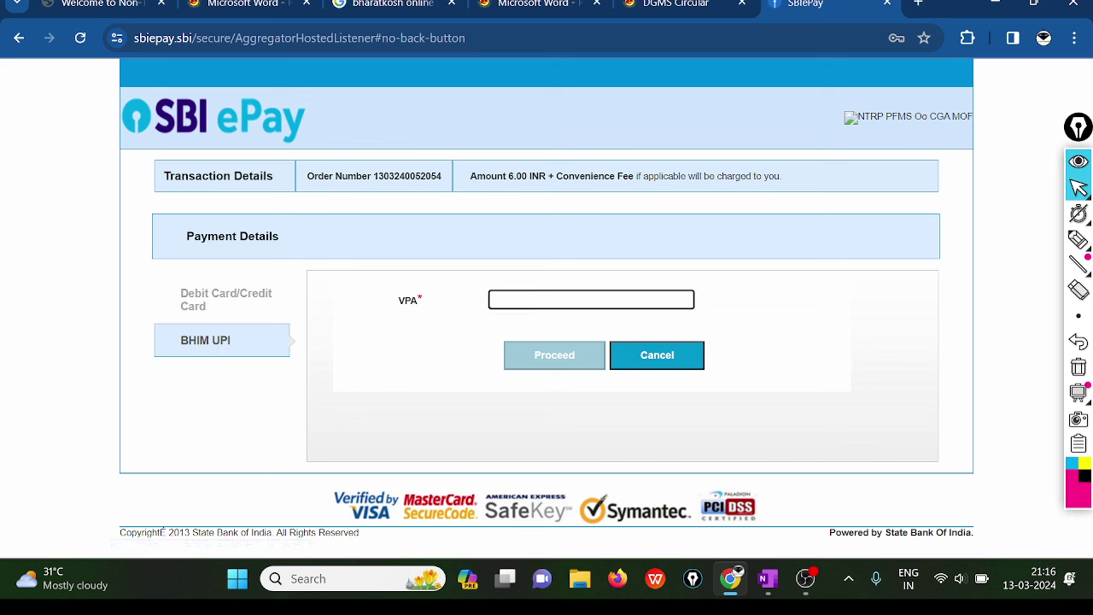
left_click(545, 360)
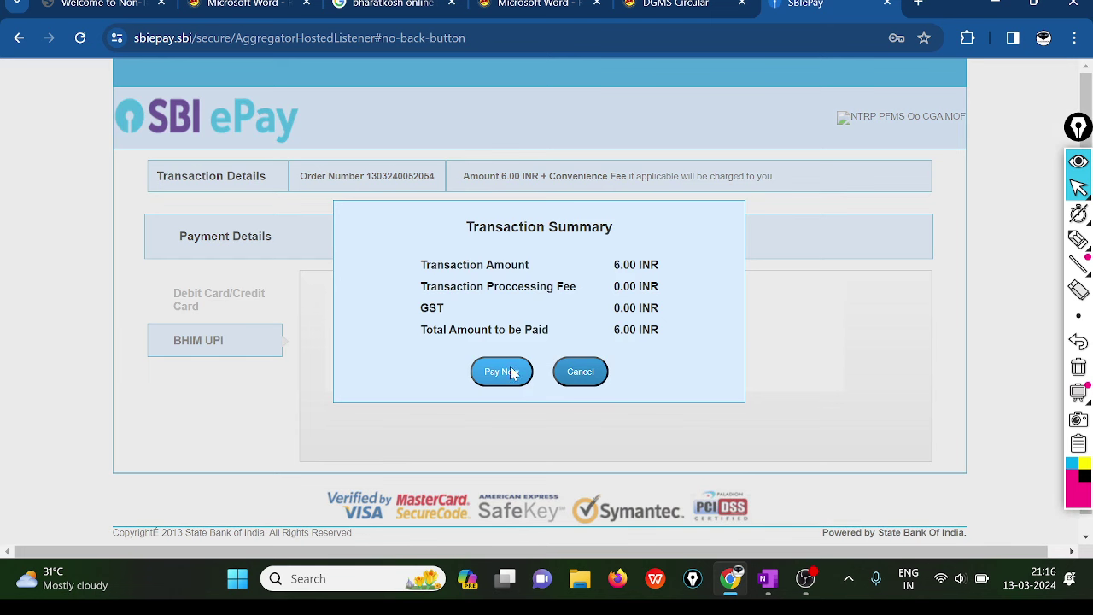
left_click(511, 374)
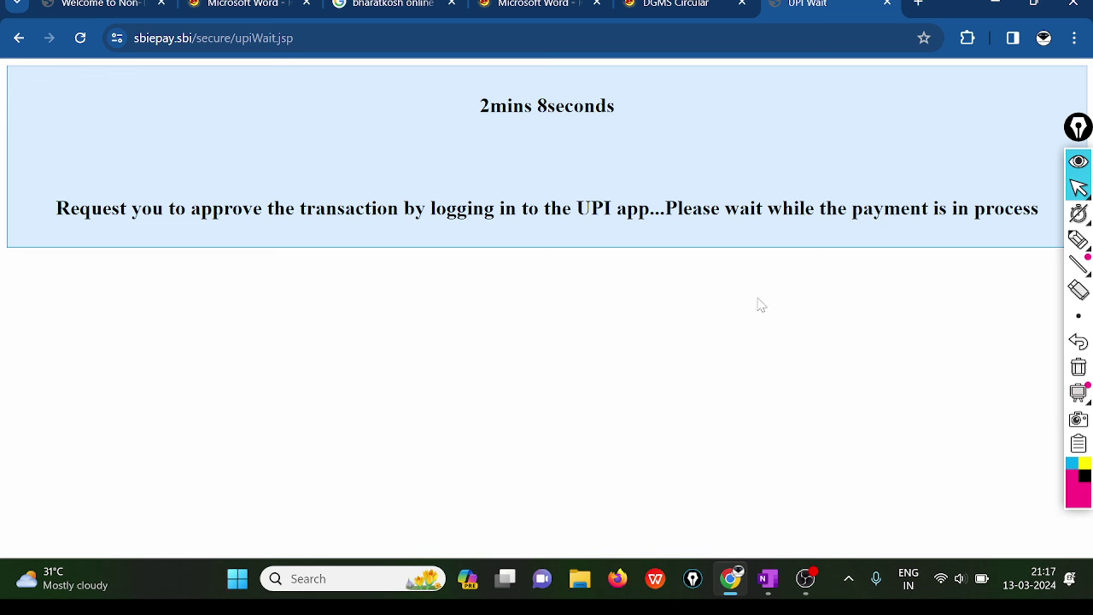
- Turn on screen highlighting while the UPI wait page counts down for approval
key("h")
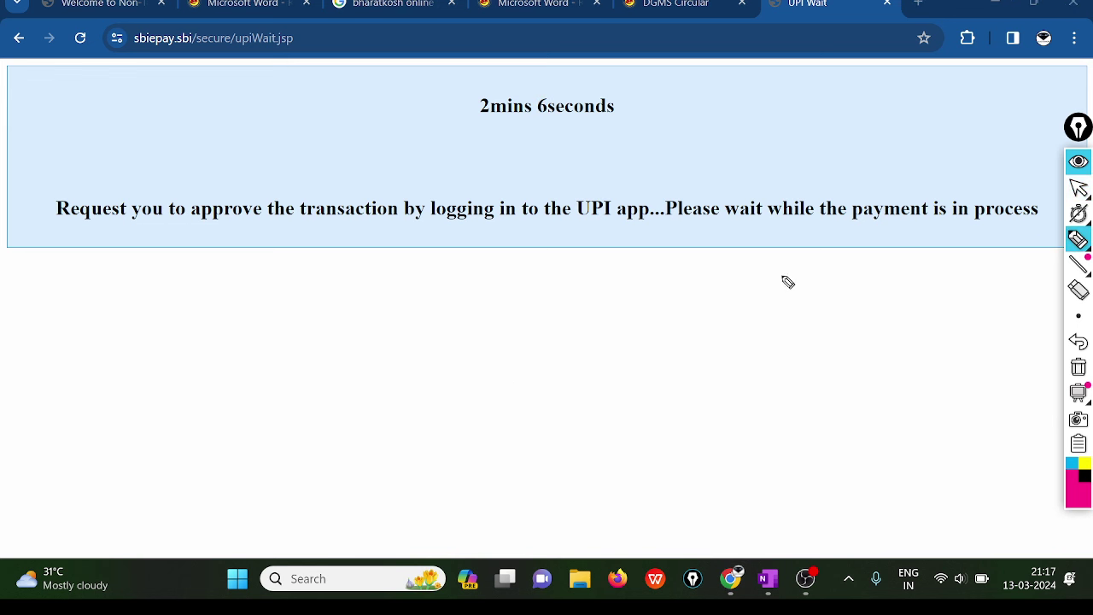
mouse_move(719, 363)
left_mouse_down()
mouse_move(713, 396)
mouse_move(858, 387)
mouse_move(819, 303)
mouse_move(734, 333)
mouse_move(875, 397)
left_mouse_up()
left_click(1078, 369)
left_click(1077, 188)
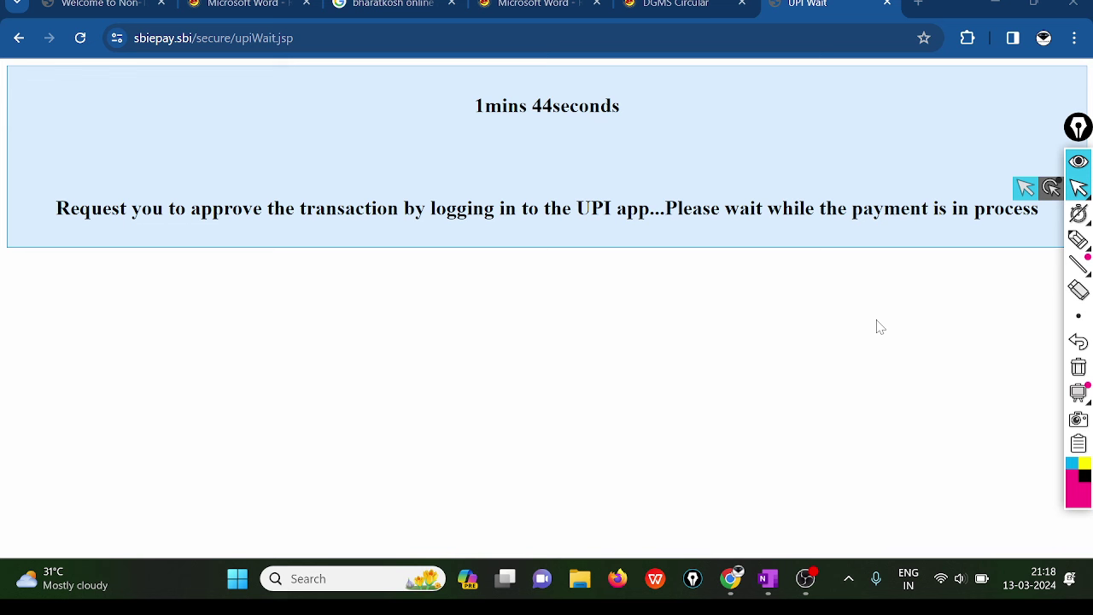
left_click(1011, 244)
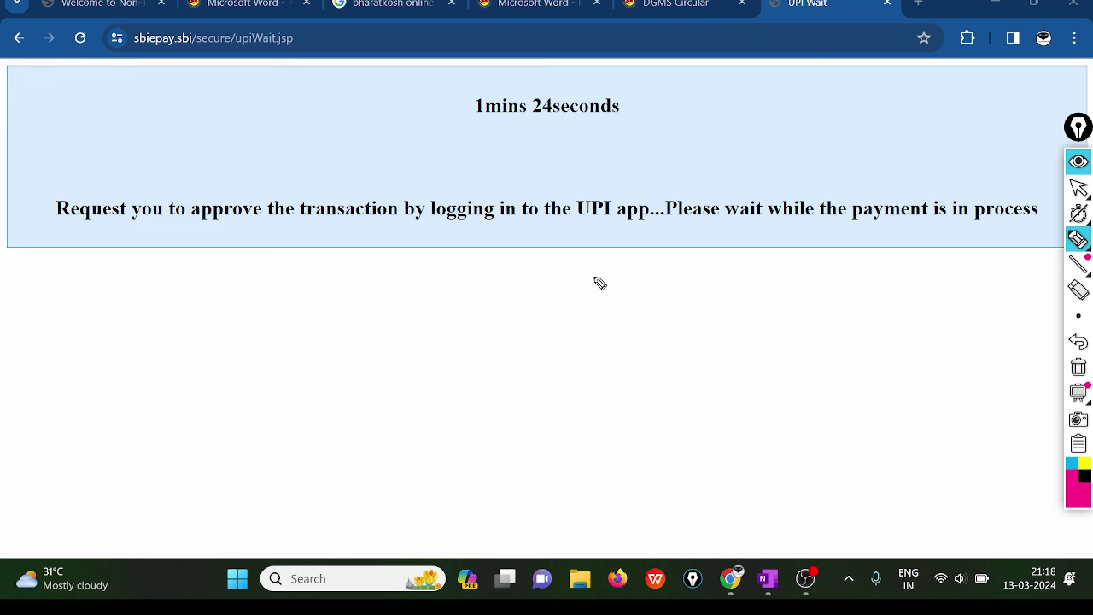
mouse_move(1077, 264)
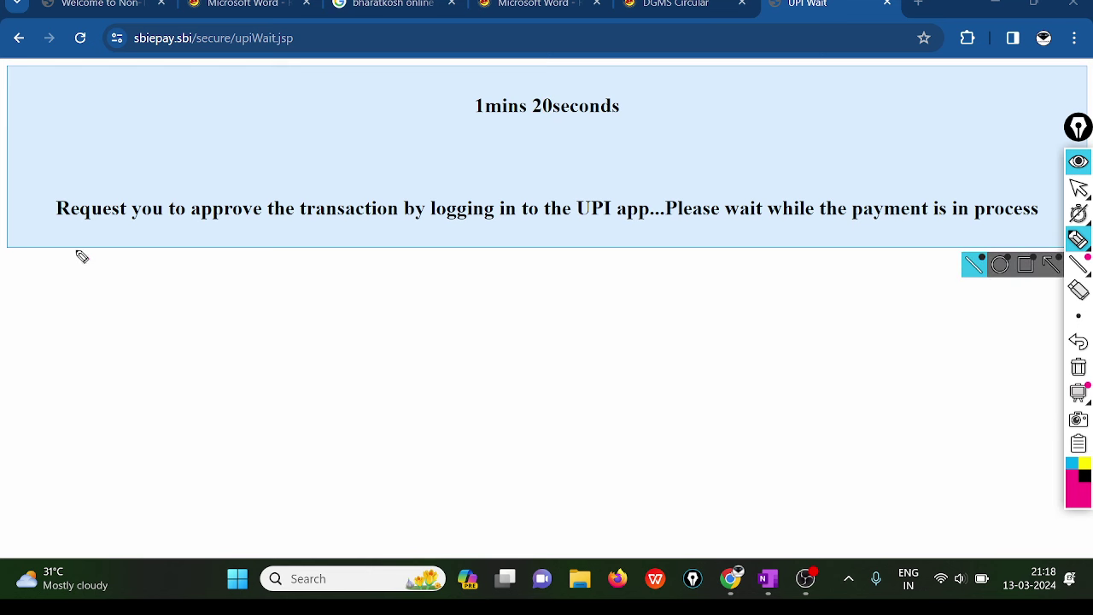
mouse_move(81, 254)
left_mouse_down()
mouse_move(122, 254)
mouse_move(143, 267)
mouse_move(197, 261)
left_mouse_up()
mouse_move(256, 242)
left_mouse_down()
mouse_move(279, 270)
mouse_move(312, 253)
mouse_move(313, 305)
mouse_move(334, 271)
mouse_move(376, 256)
mouse_move(437, 282)
mouse_move(646, 270)
mouse_move(632, 190)
mouse_move(444, 254)
left_mouse_up()
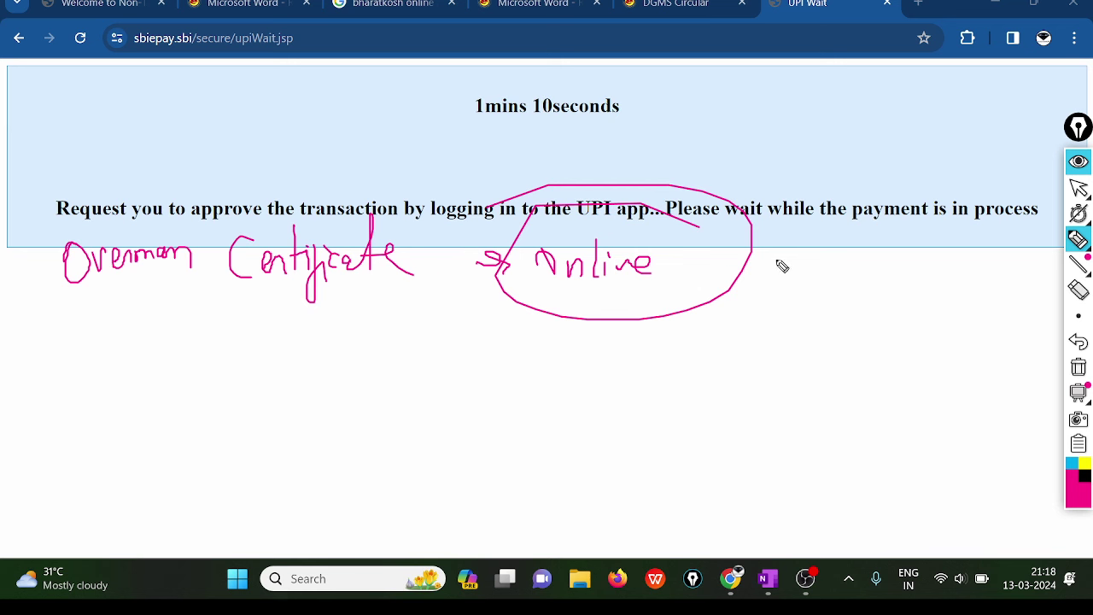
left_click(1079, 367)
left_click(1079, 188)
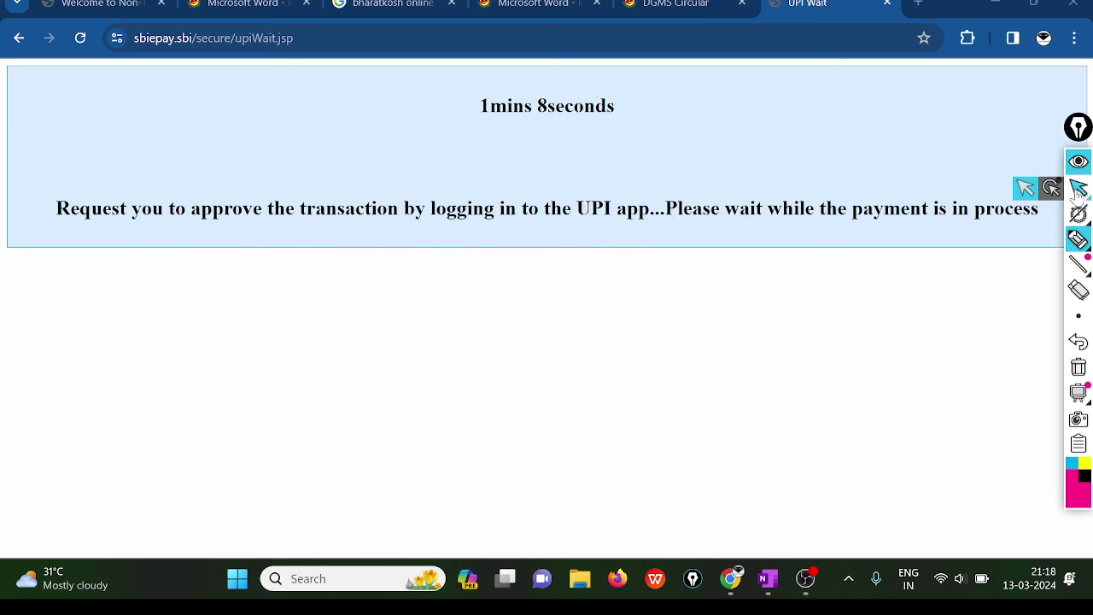